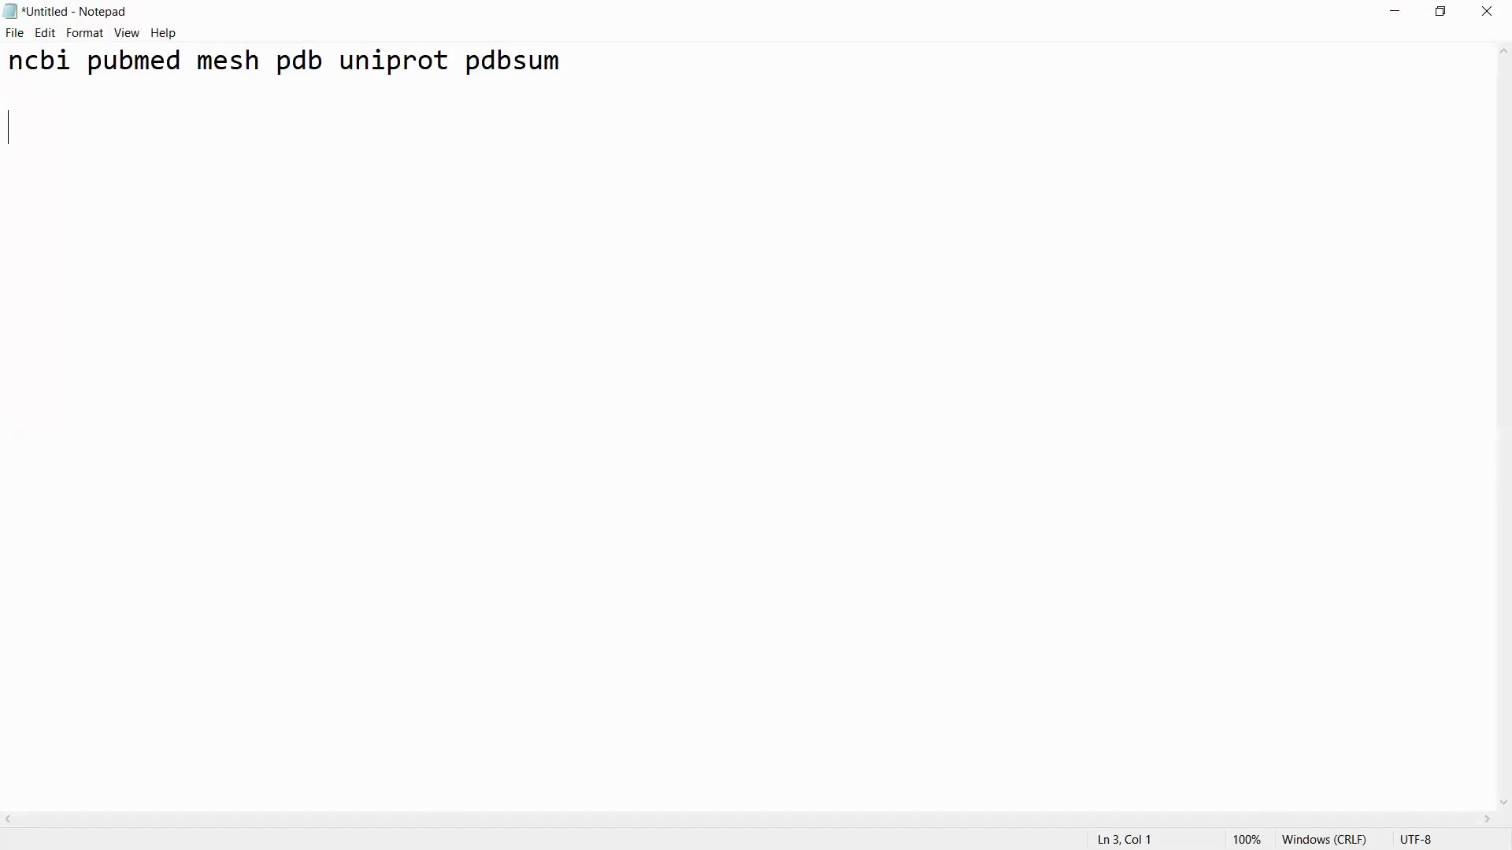
Write the line "query- find out the research work done on insulin related to treatment for diabetes" below the database names.
text(query- find out the)
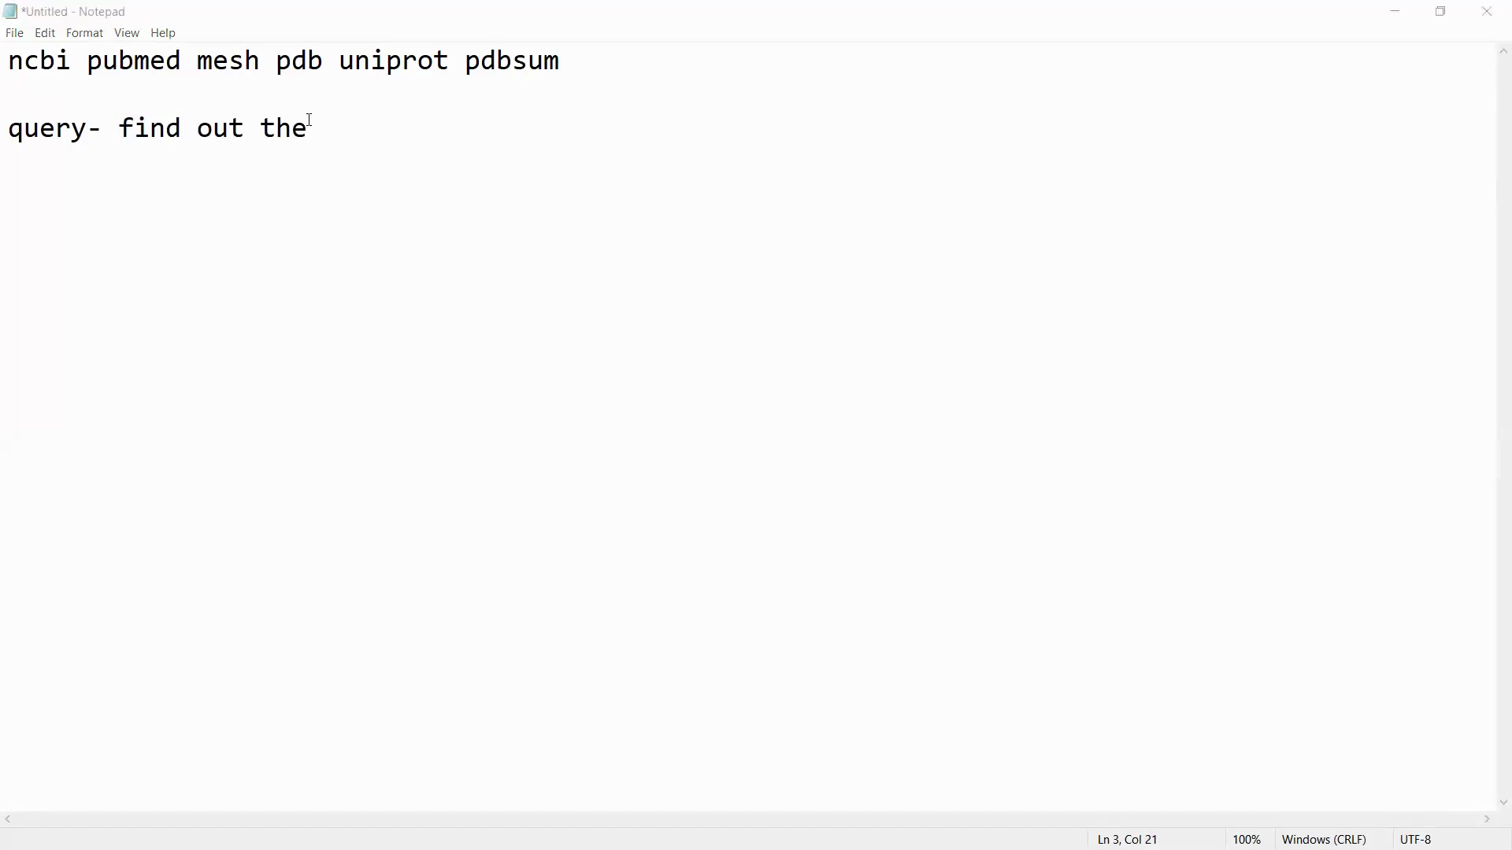
click(347, 133)
text(r)
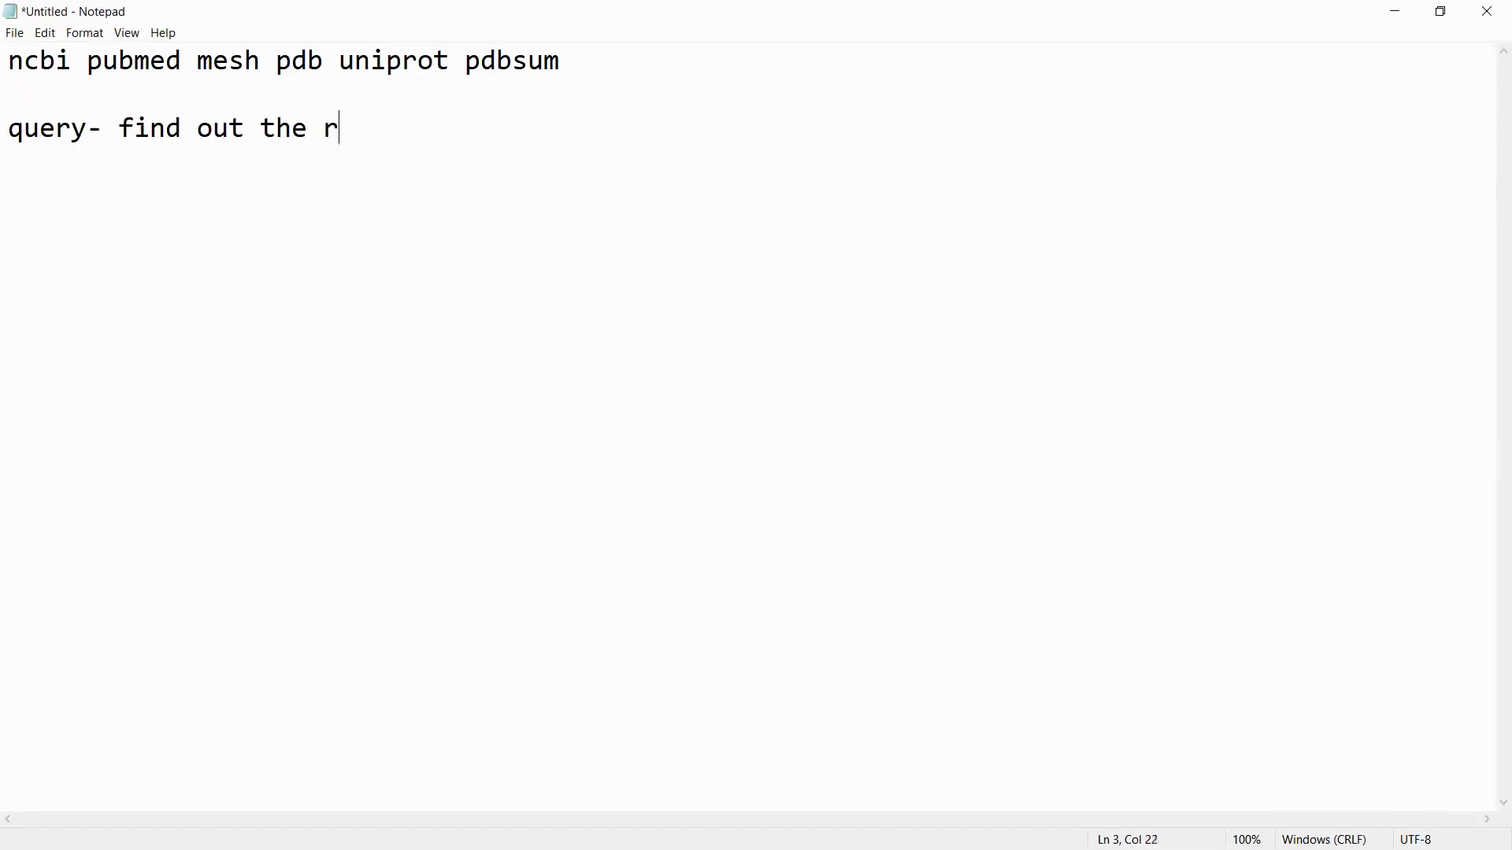
text(esearch work d)
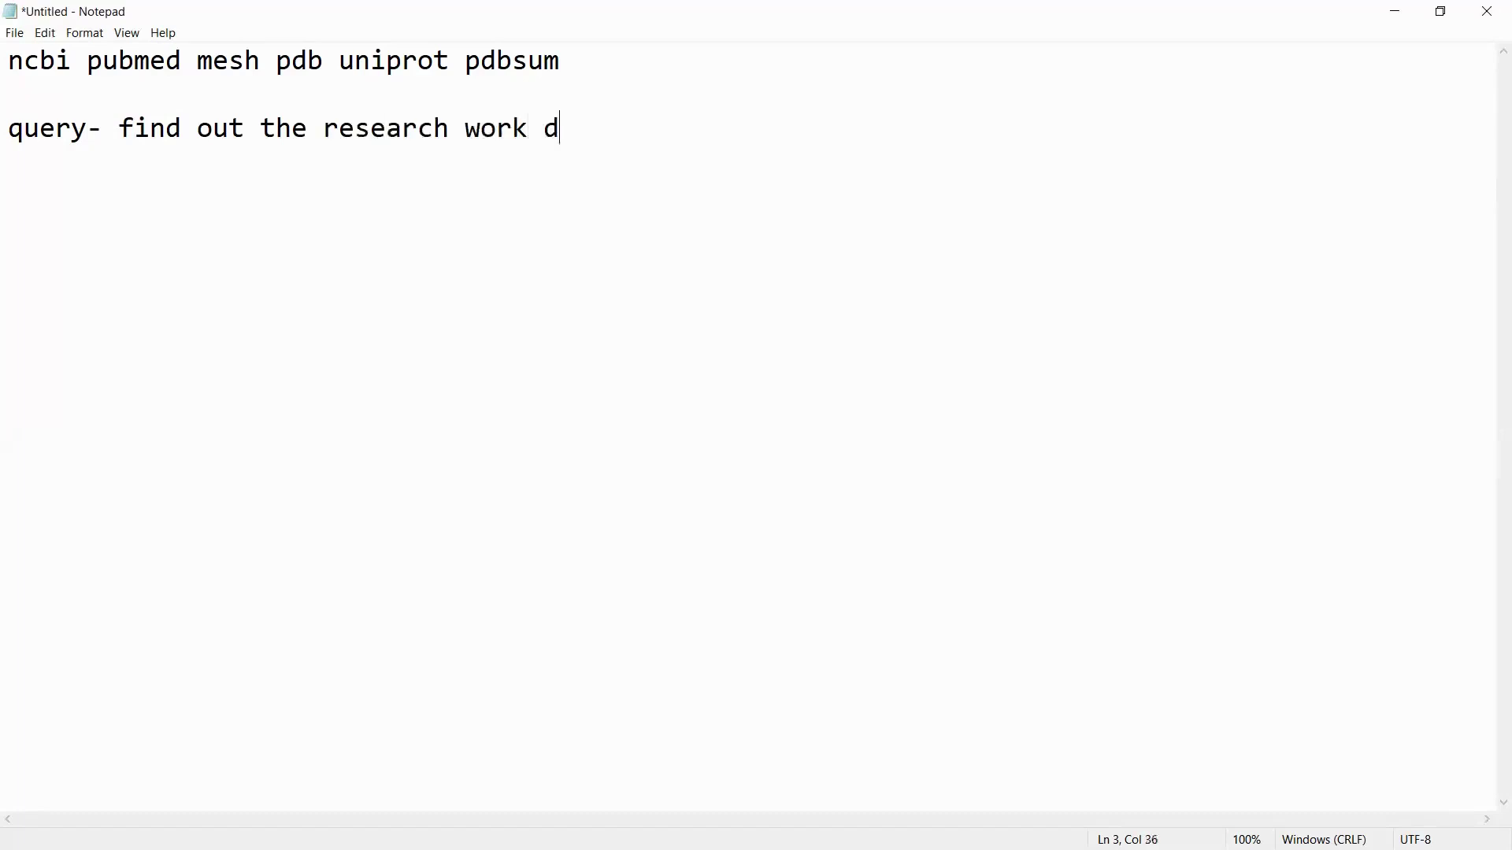
text(one on insulin)
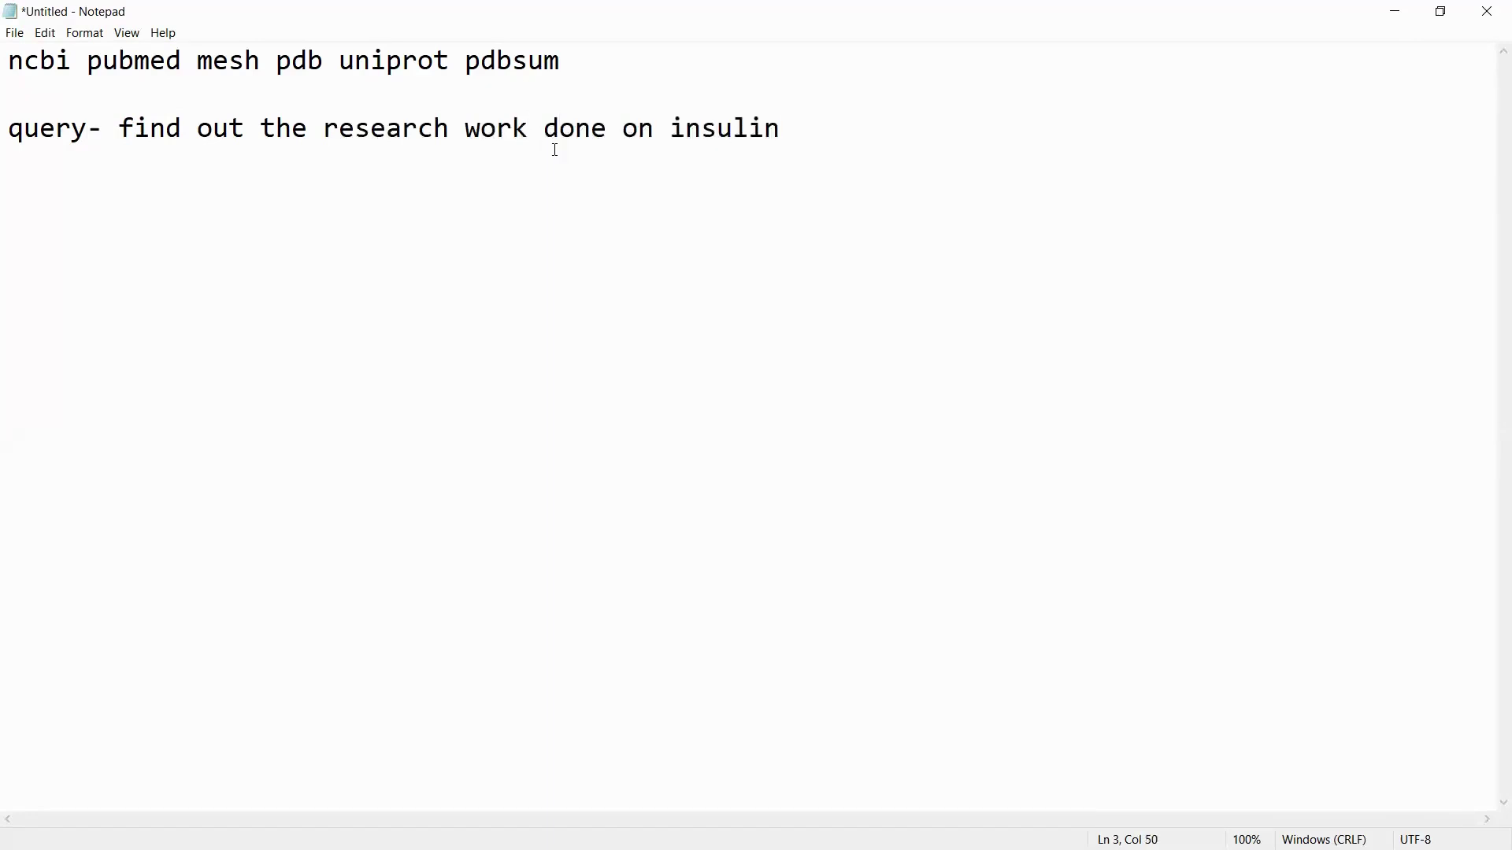
drag(668, 143, 929, 152)
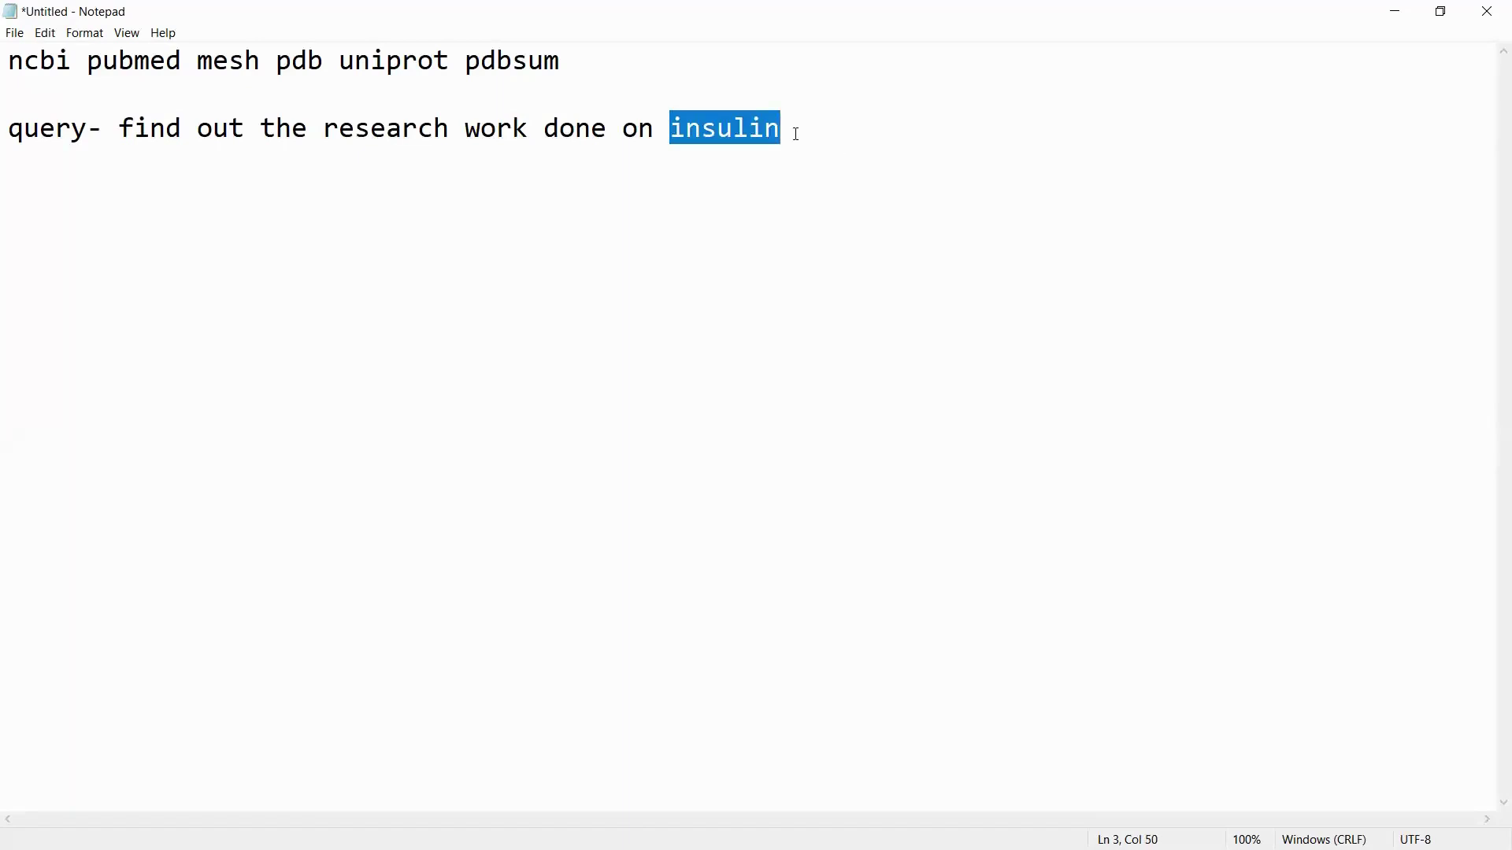
click(830, 119)
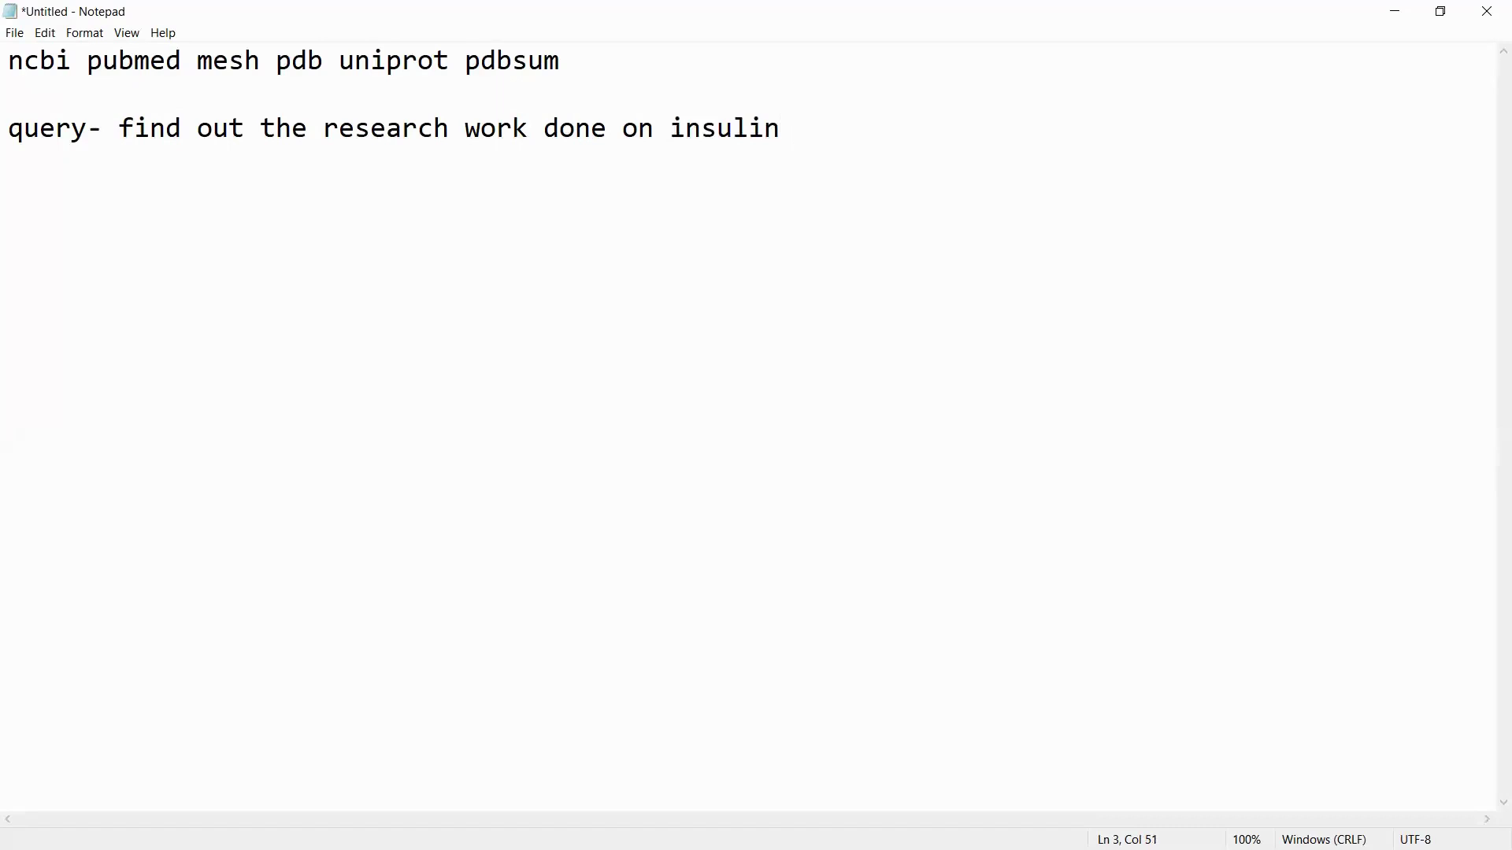
text(related to )
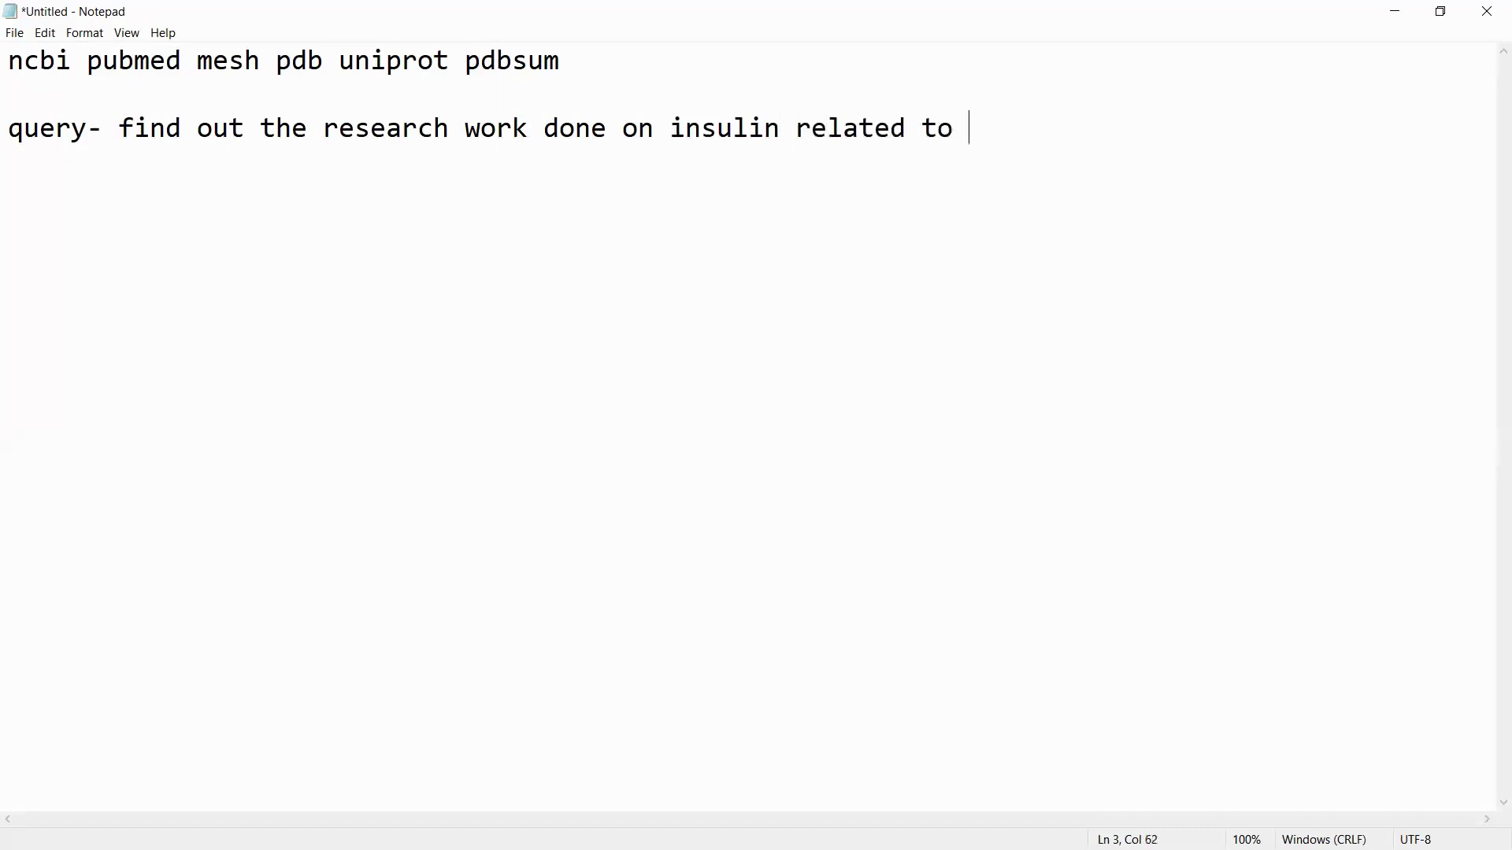
text(treatment )
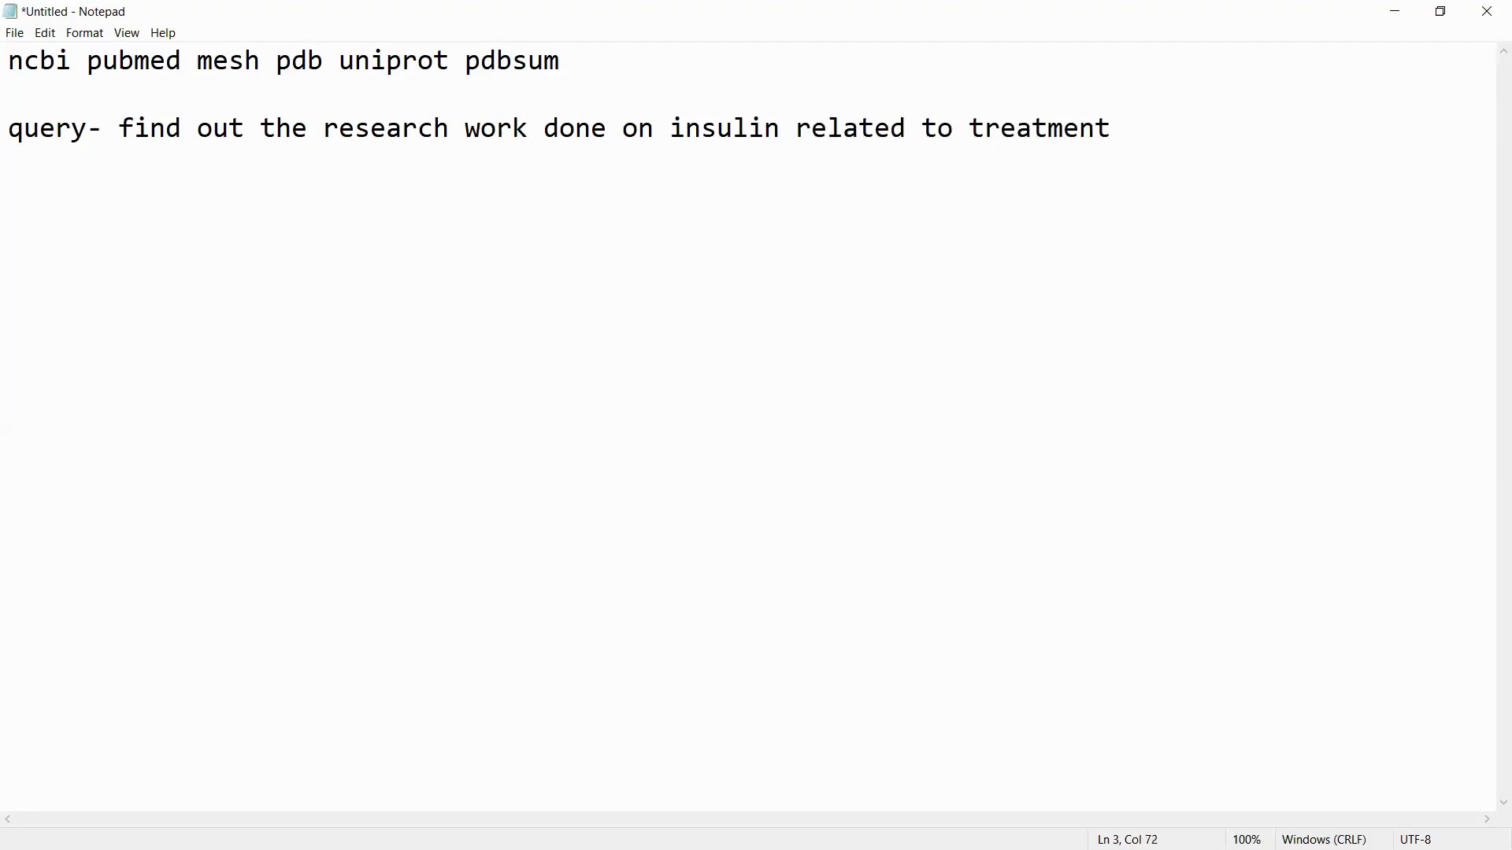
text(for diabetes)
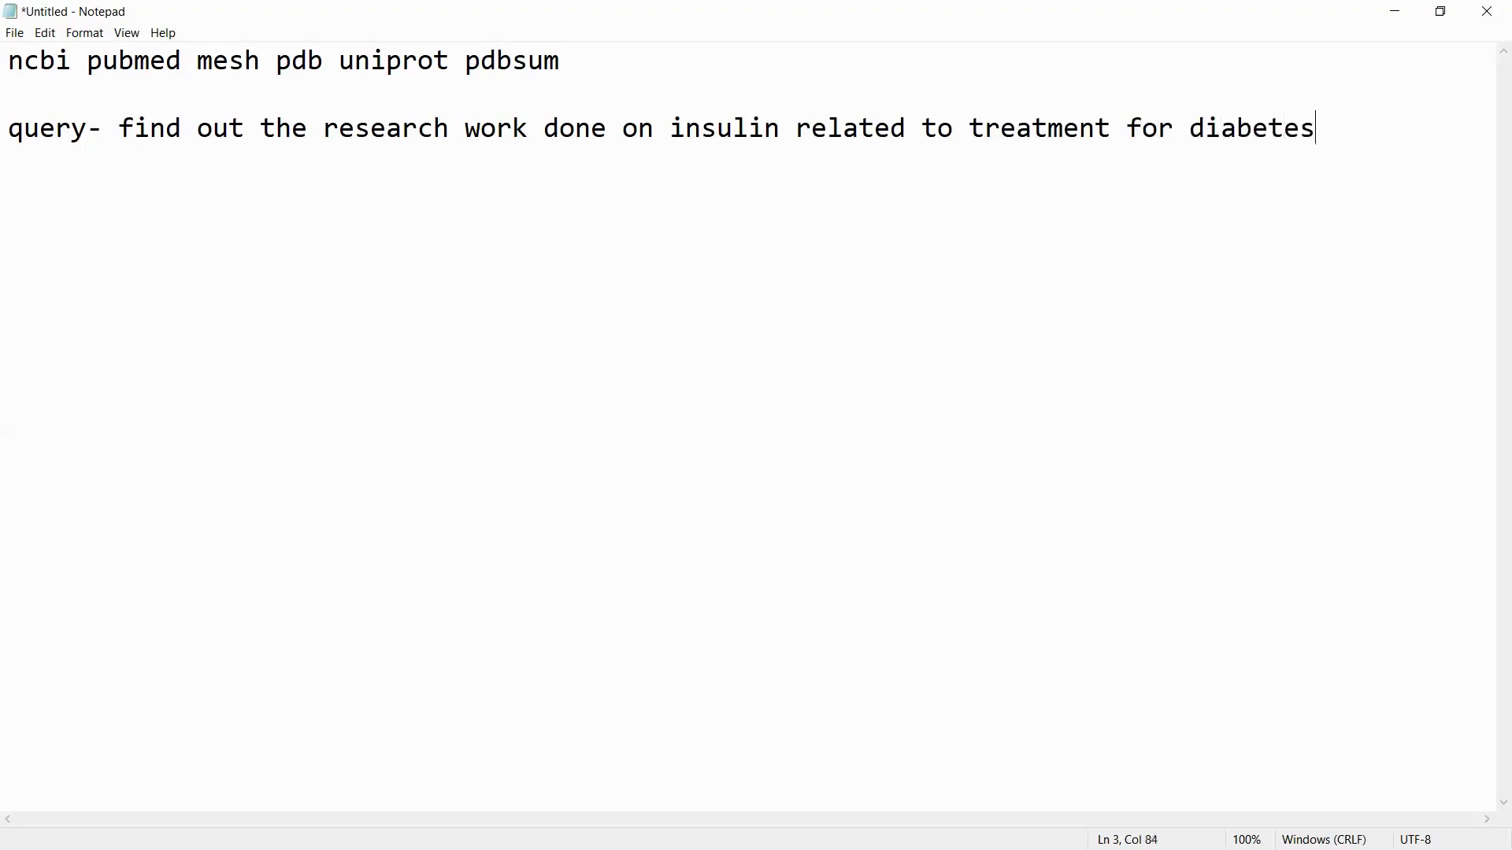
Add two lines below the query: "find out the protein and gene name" and "find out the seq of protein n function".
key(Return)
text(find out the prote)
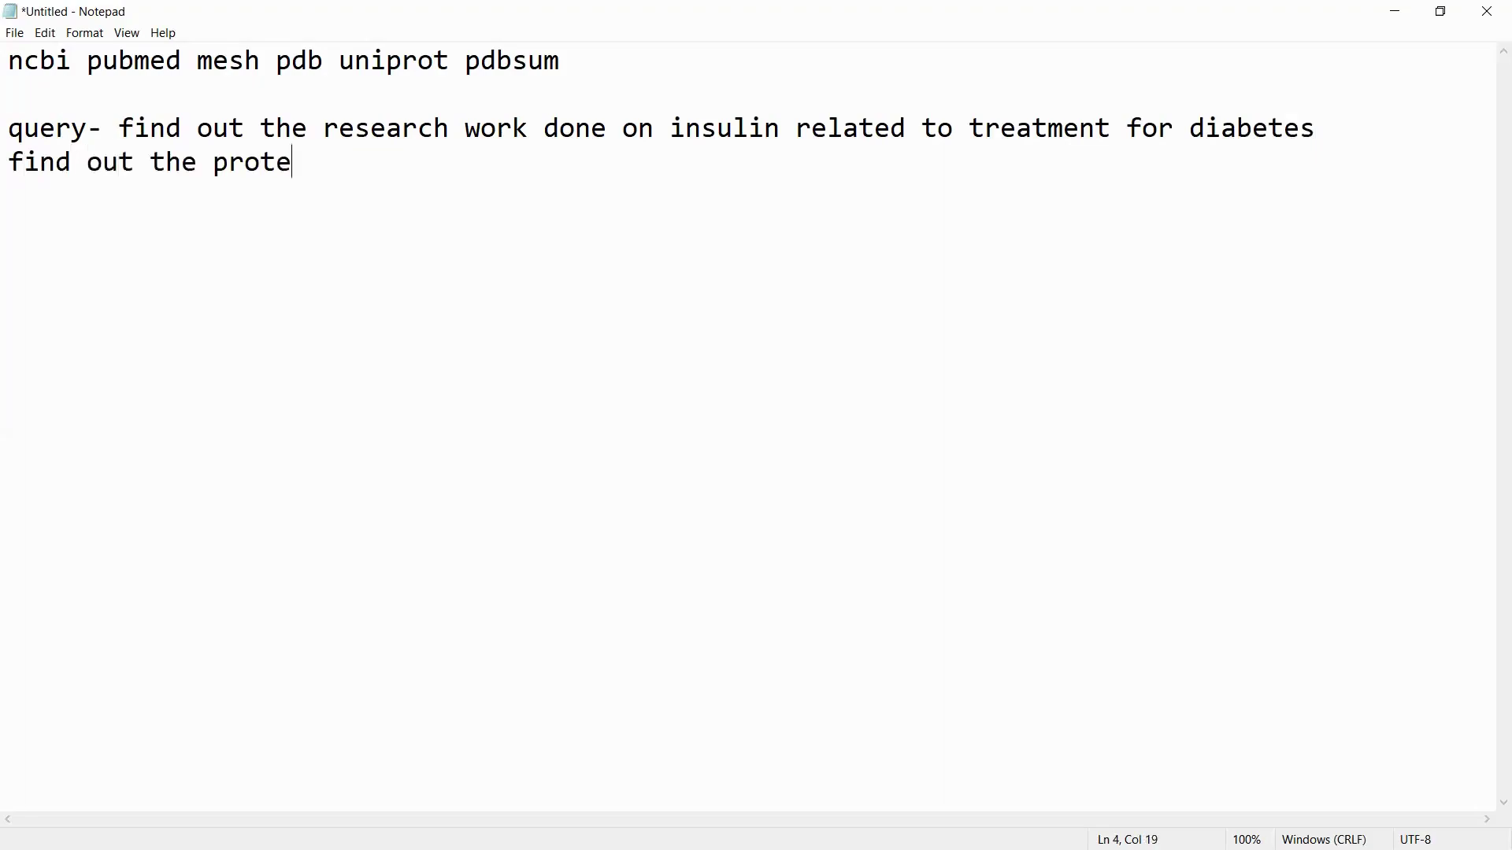
text(in and gene name)
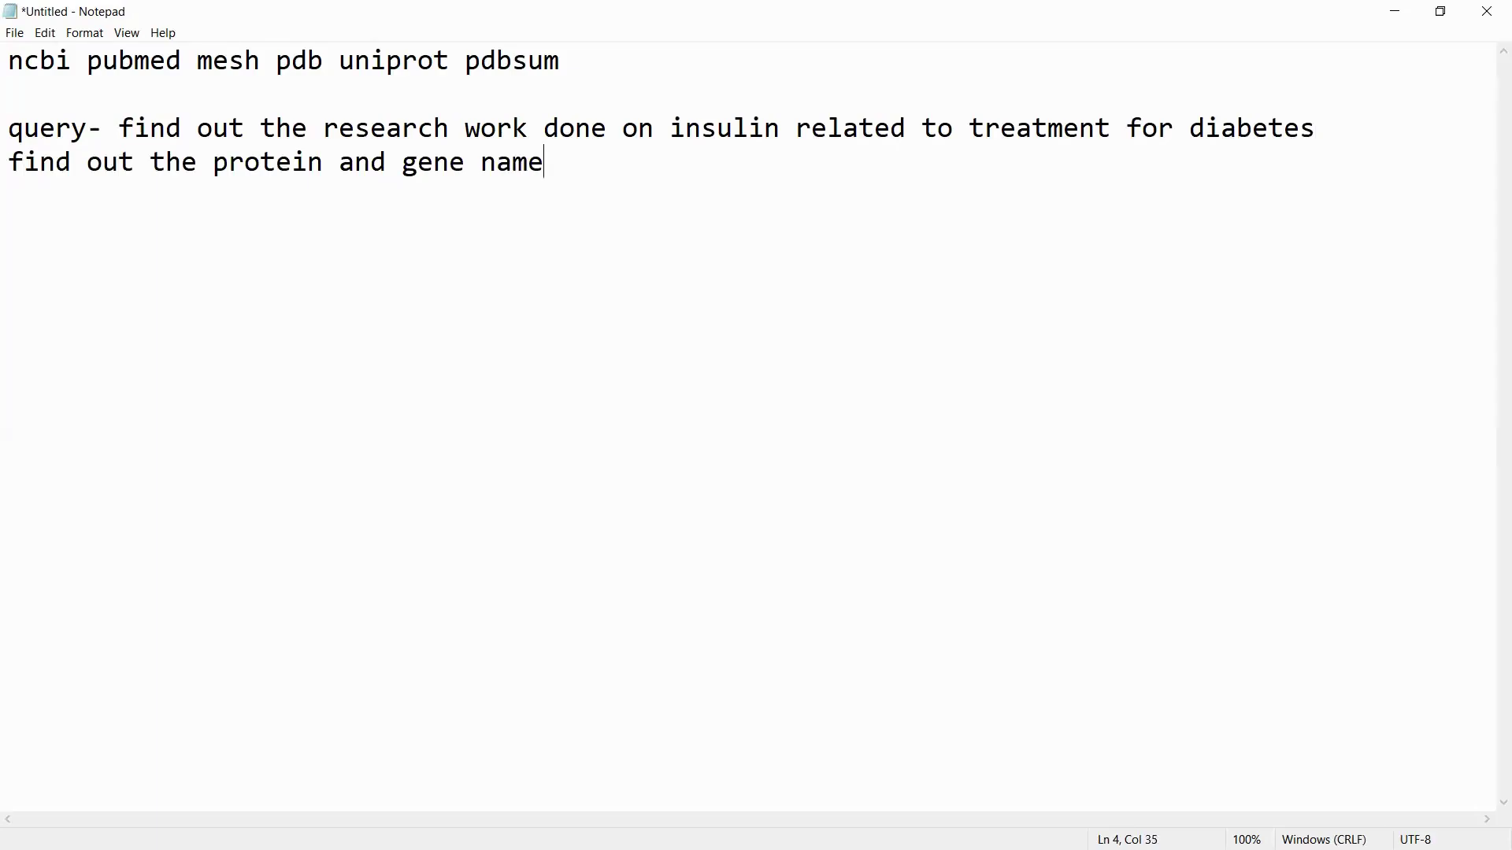
key(Return)
text(find ou)
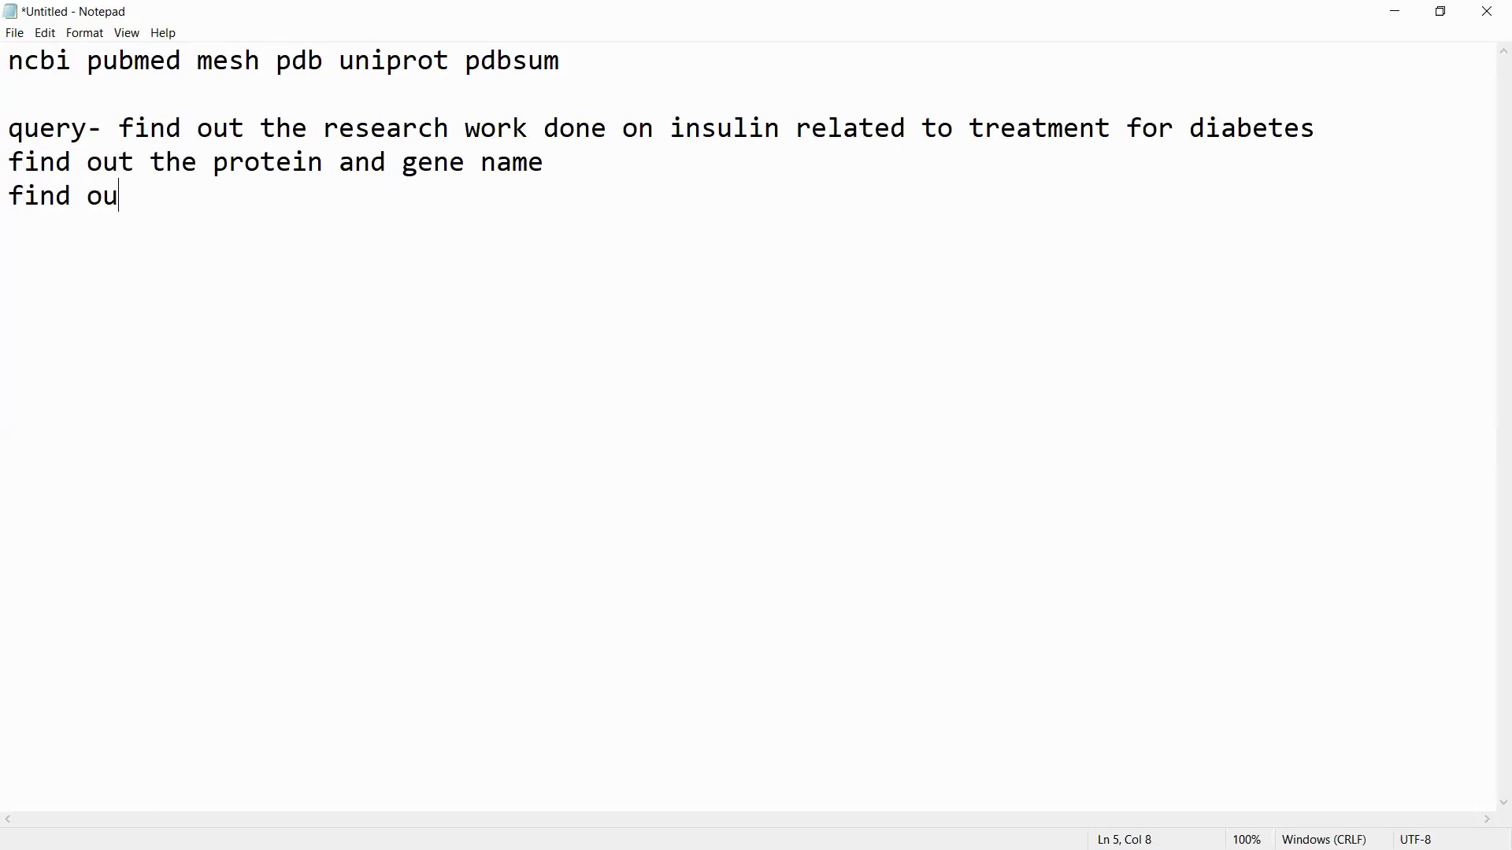
text(t the seq of)
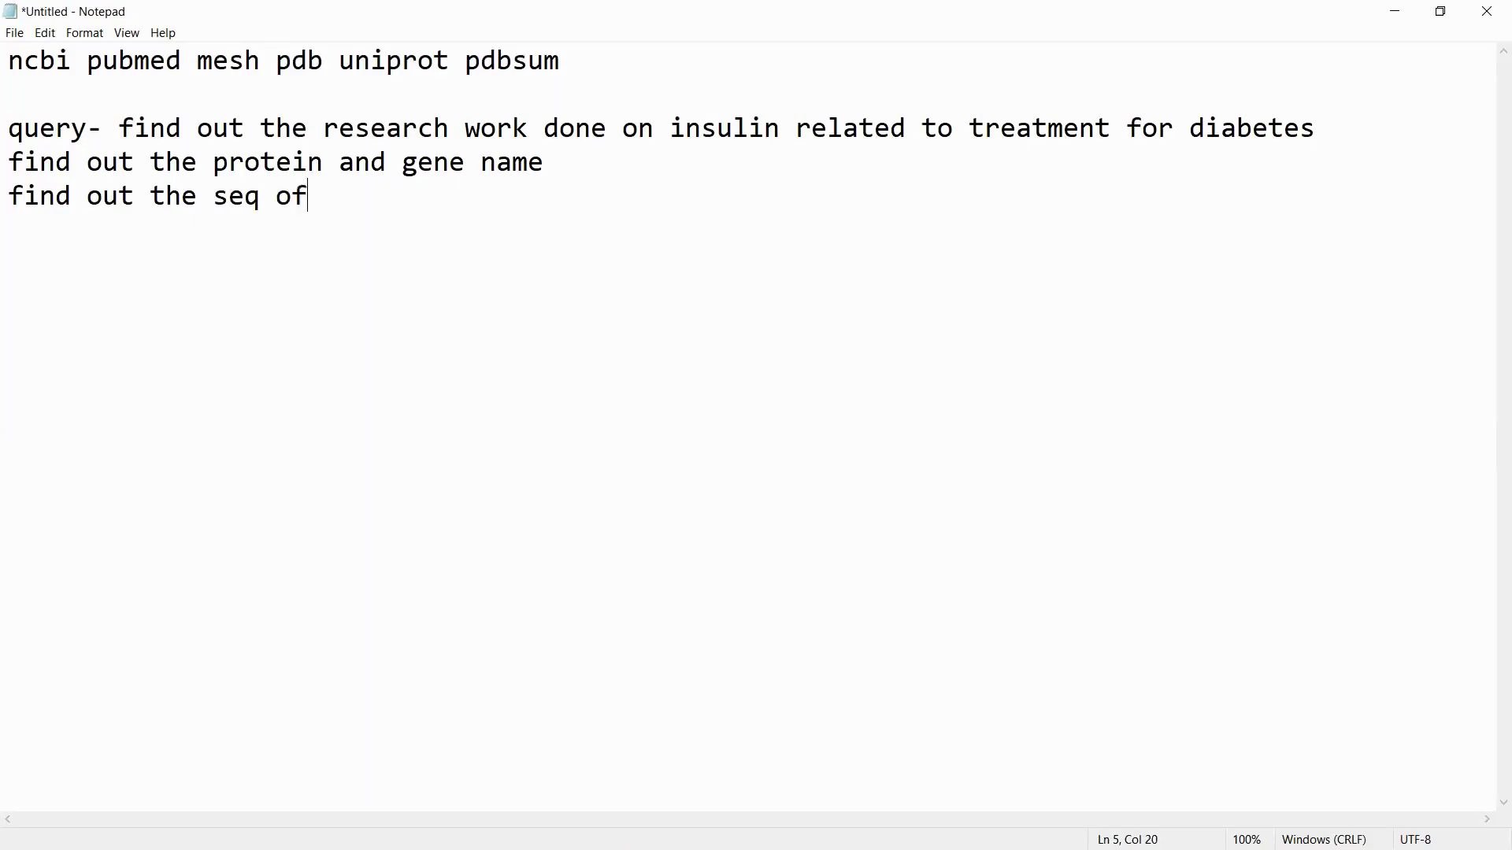
text( protein)
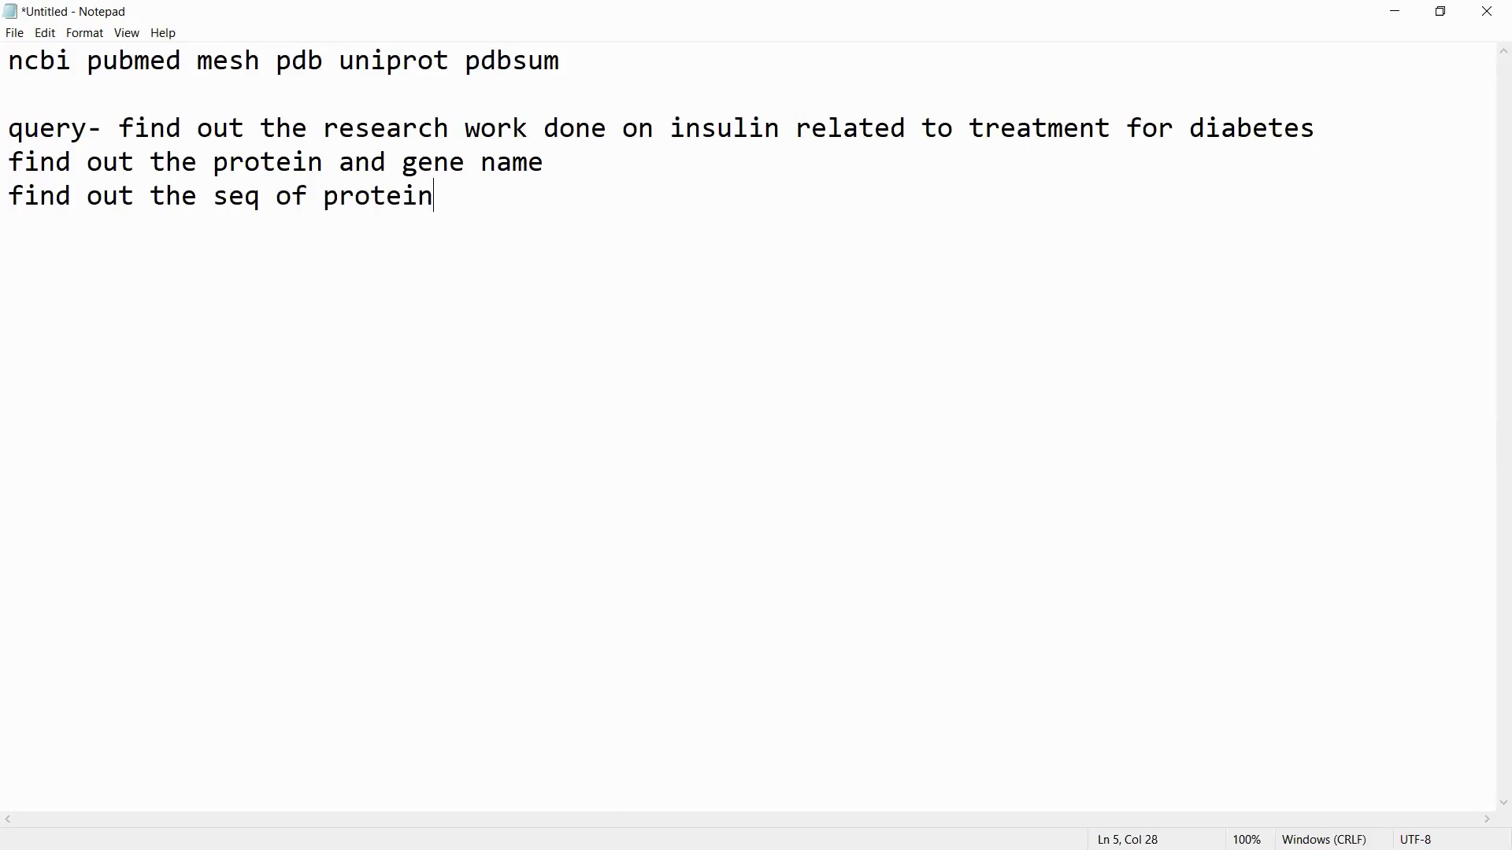
text( n function)
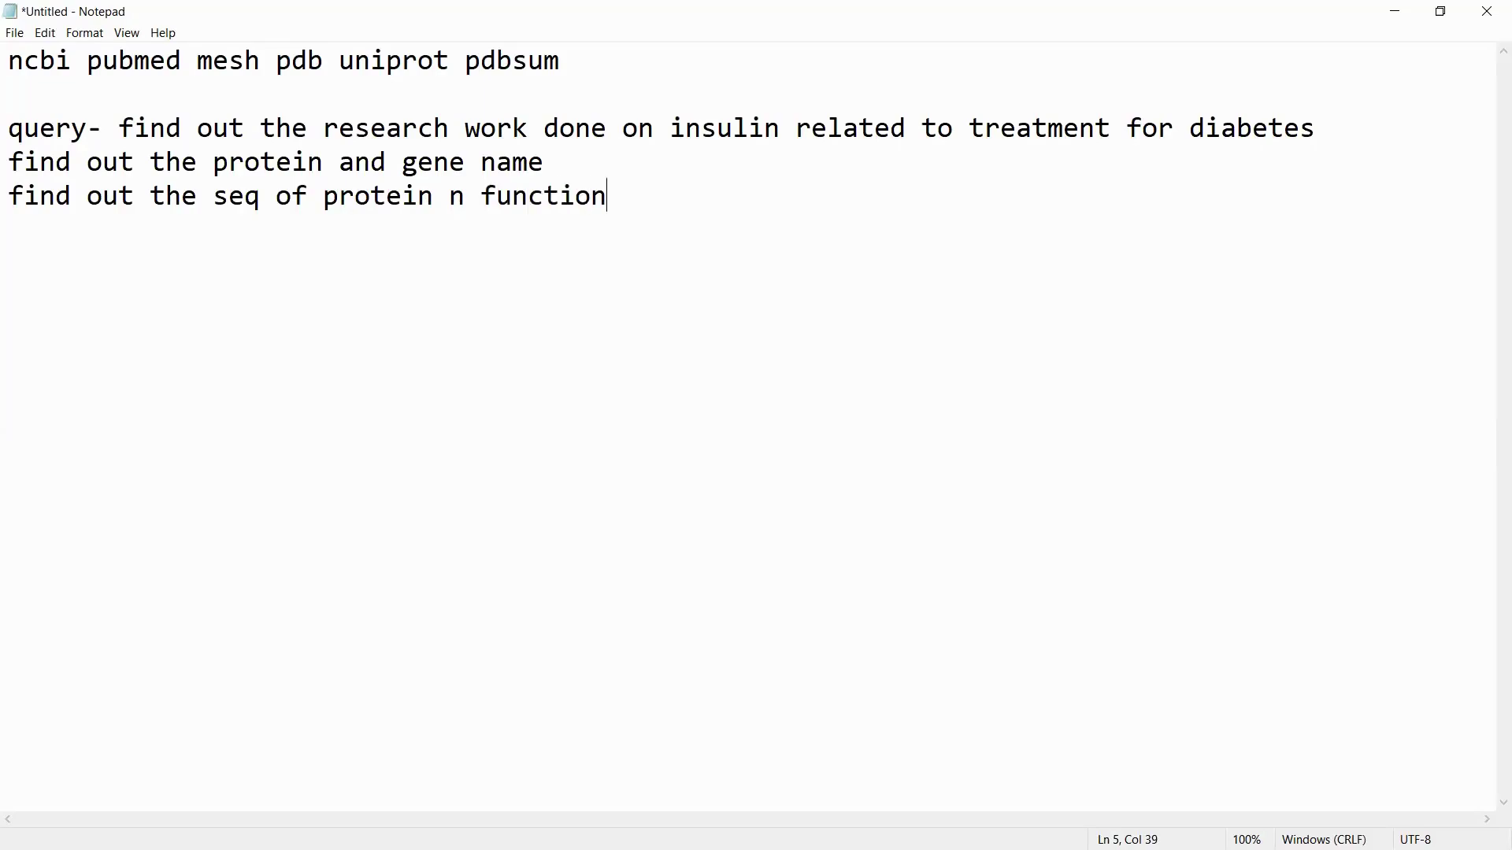
Add a last query line reading "find out the best possible structure for human insulin".
key(Return)
text(find out the )
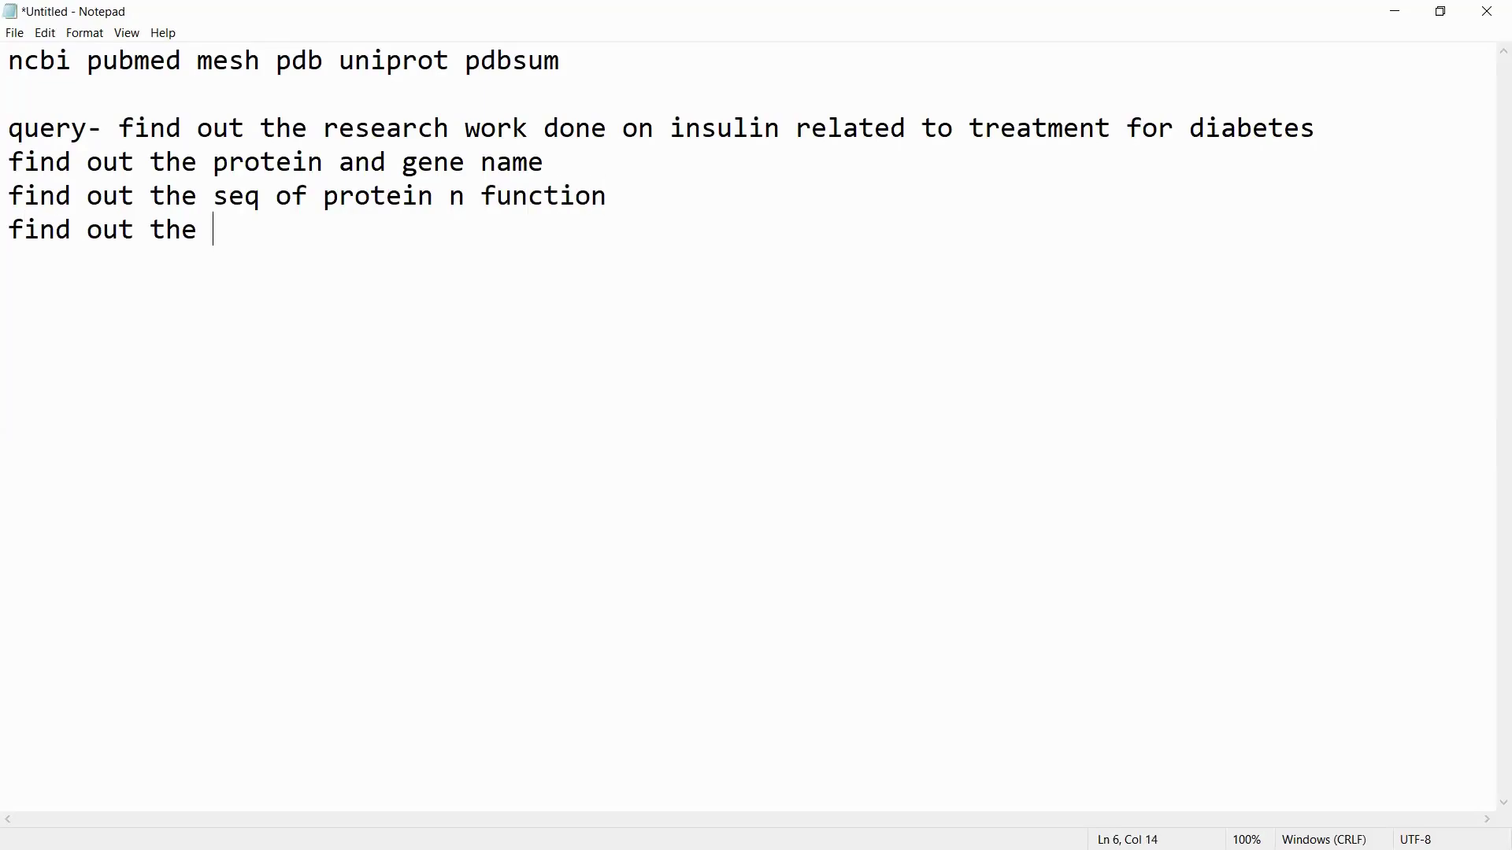
text(best possible )
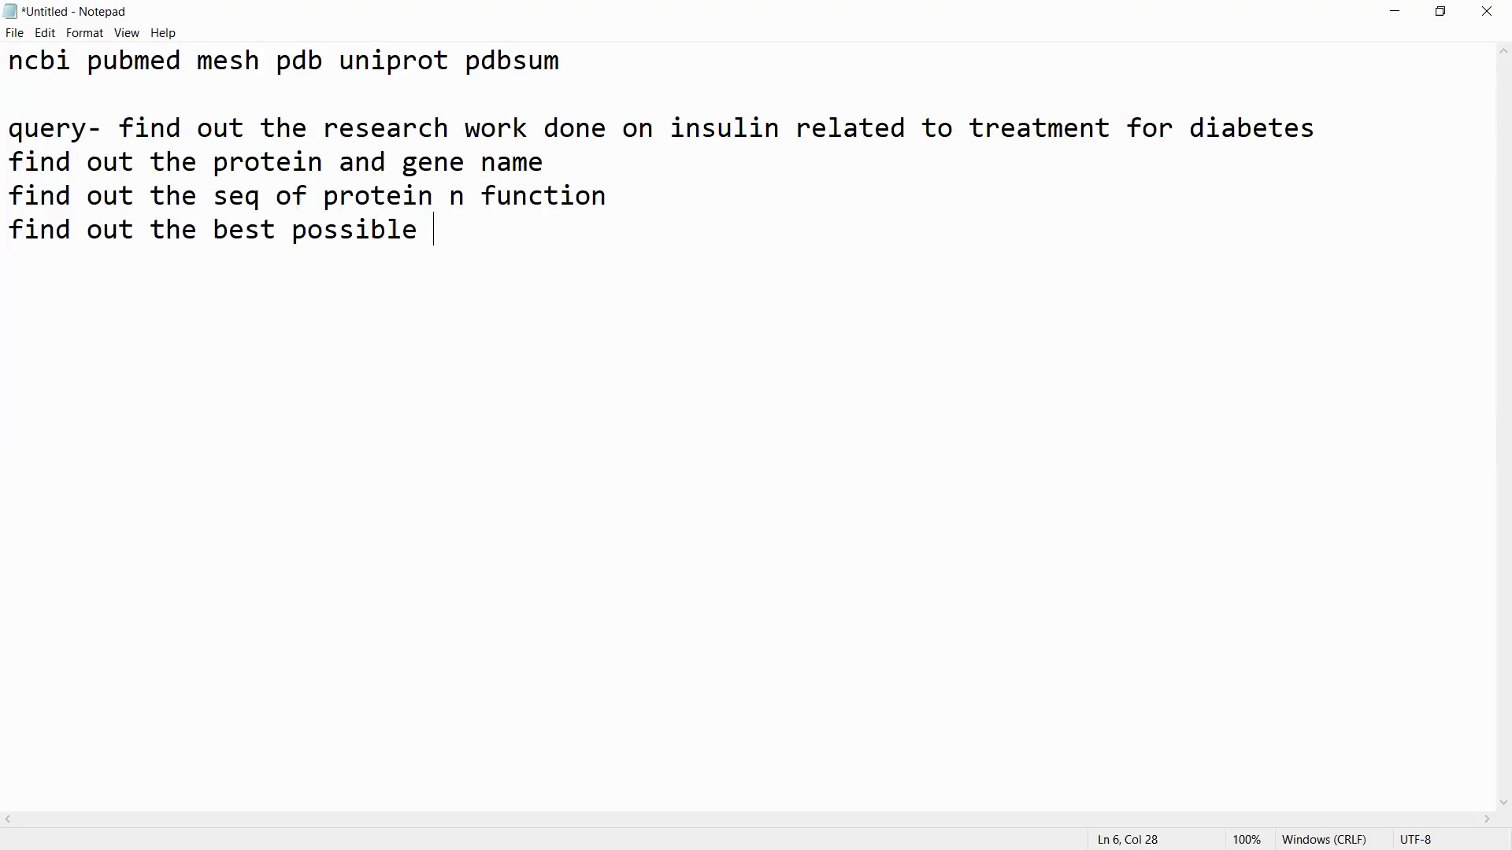
text(structure o)
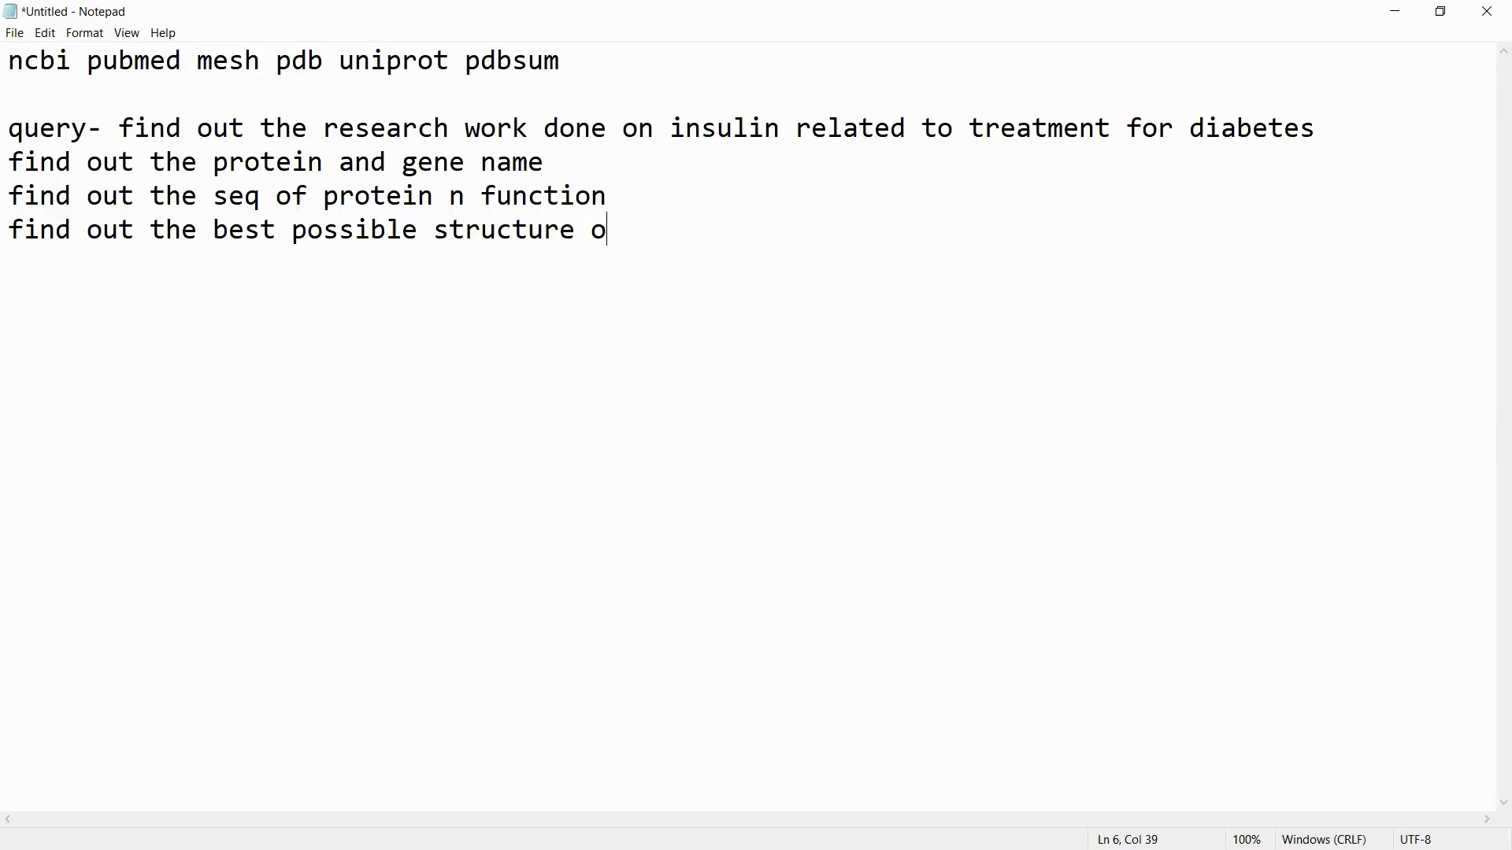
key(BackSpace)
text(=)
key(BackSpace)
text(for human i)
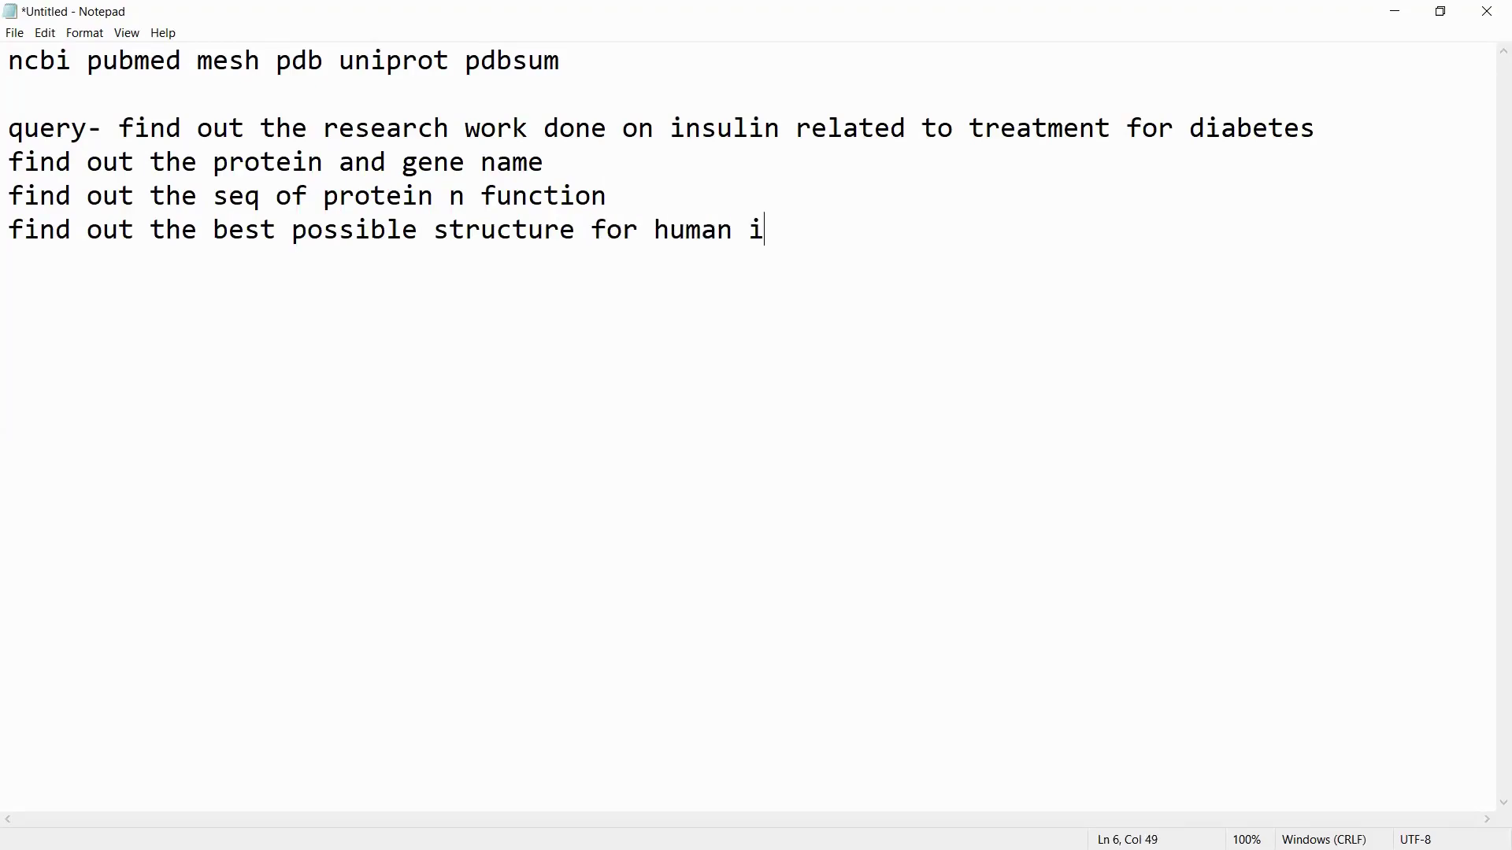
text(nsulin)
key(Return)
drag(796, 230, 120, 134)
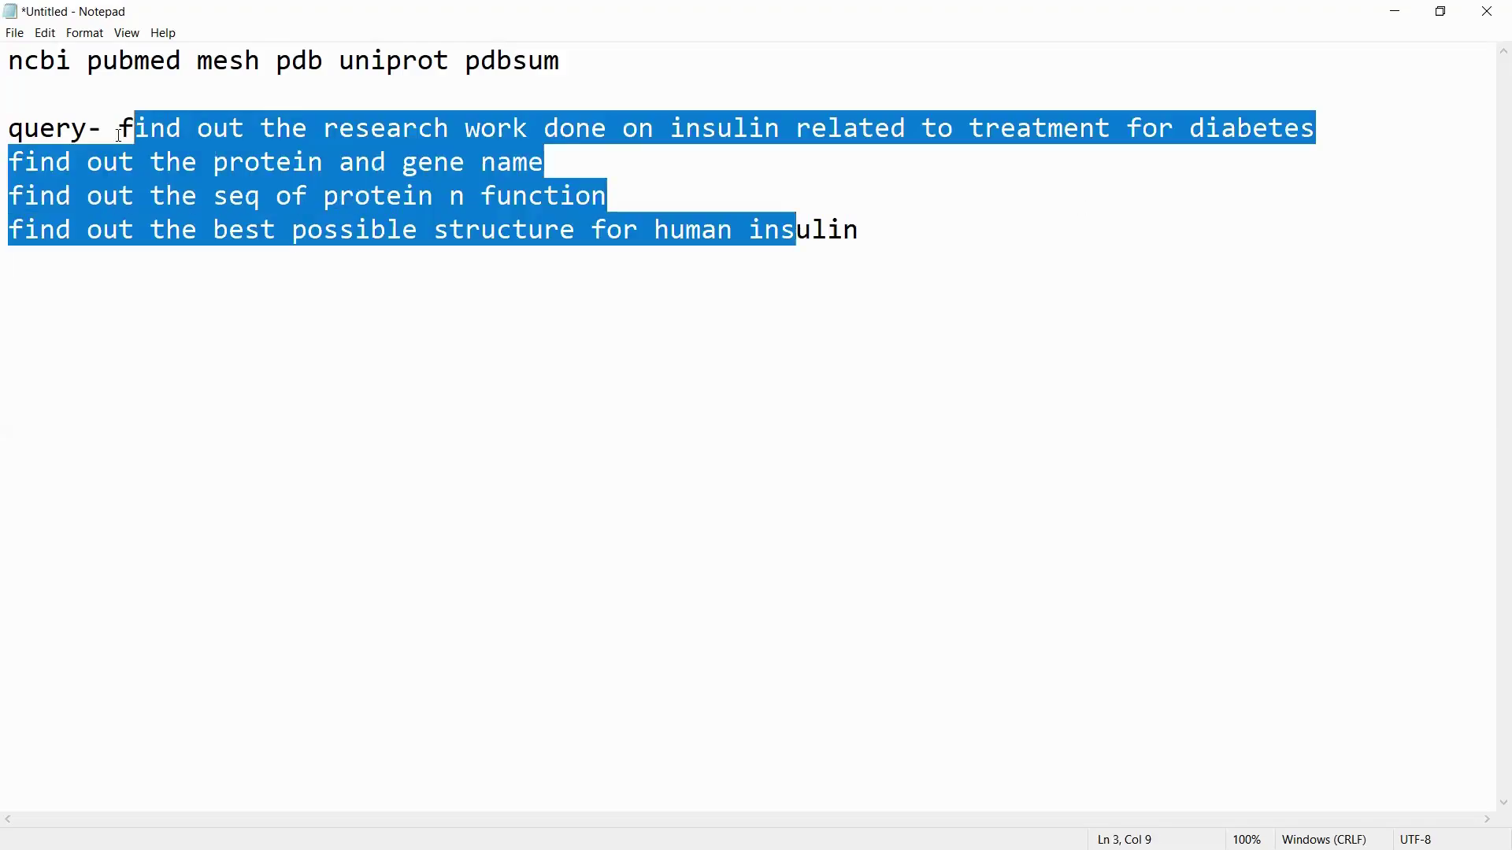
drag(11, 60, 579, 93)
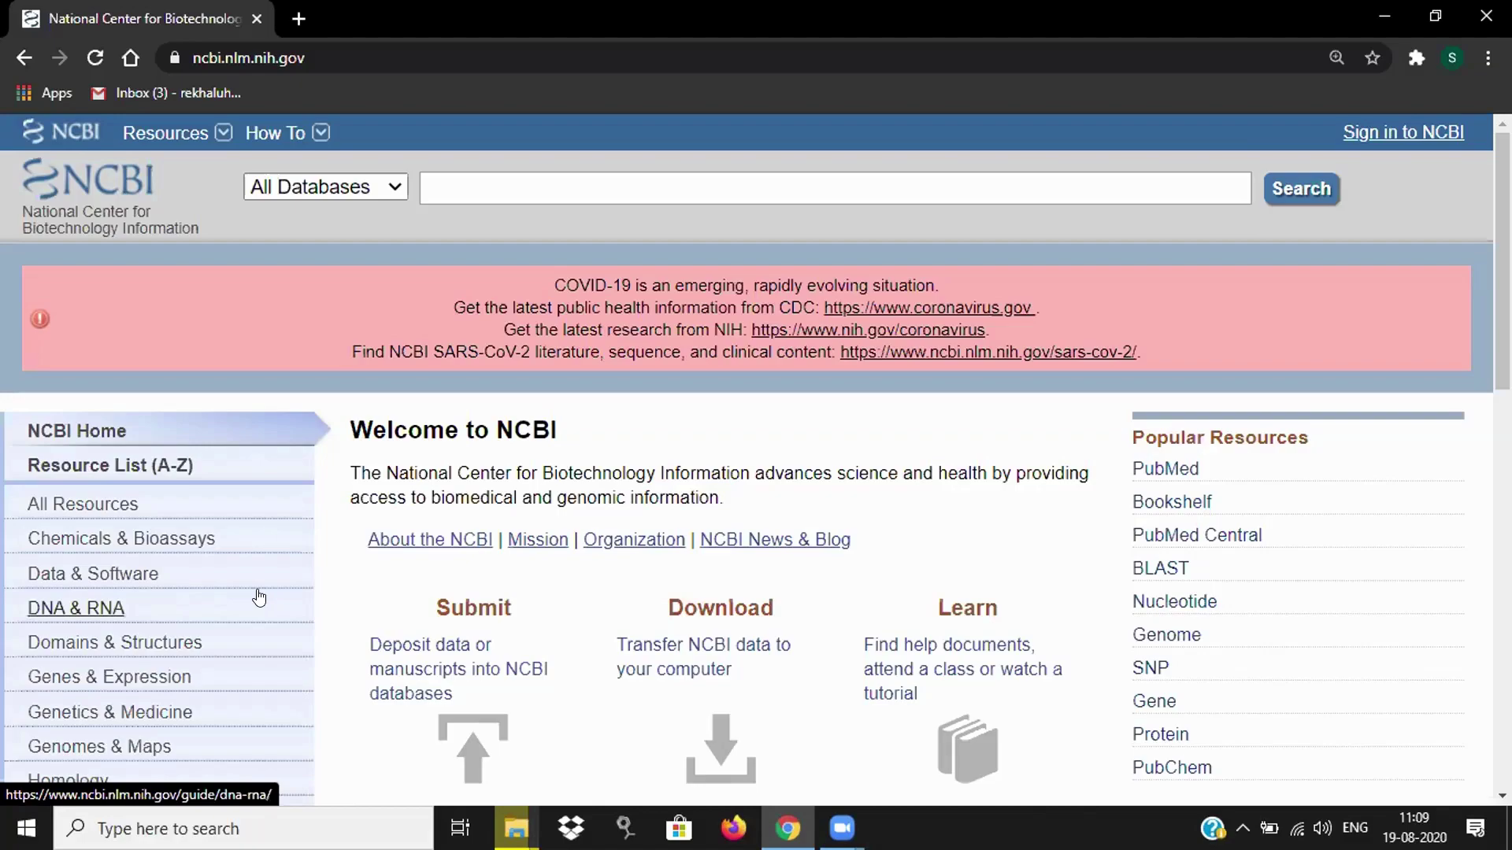
In the browser, open the All Resources page from the NCBI home page.
scroll(269, 587, down, 3)
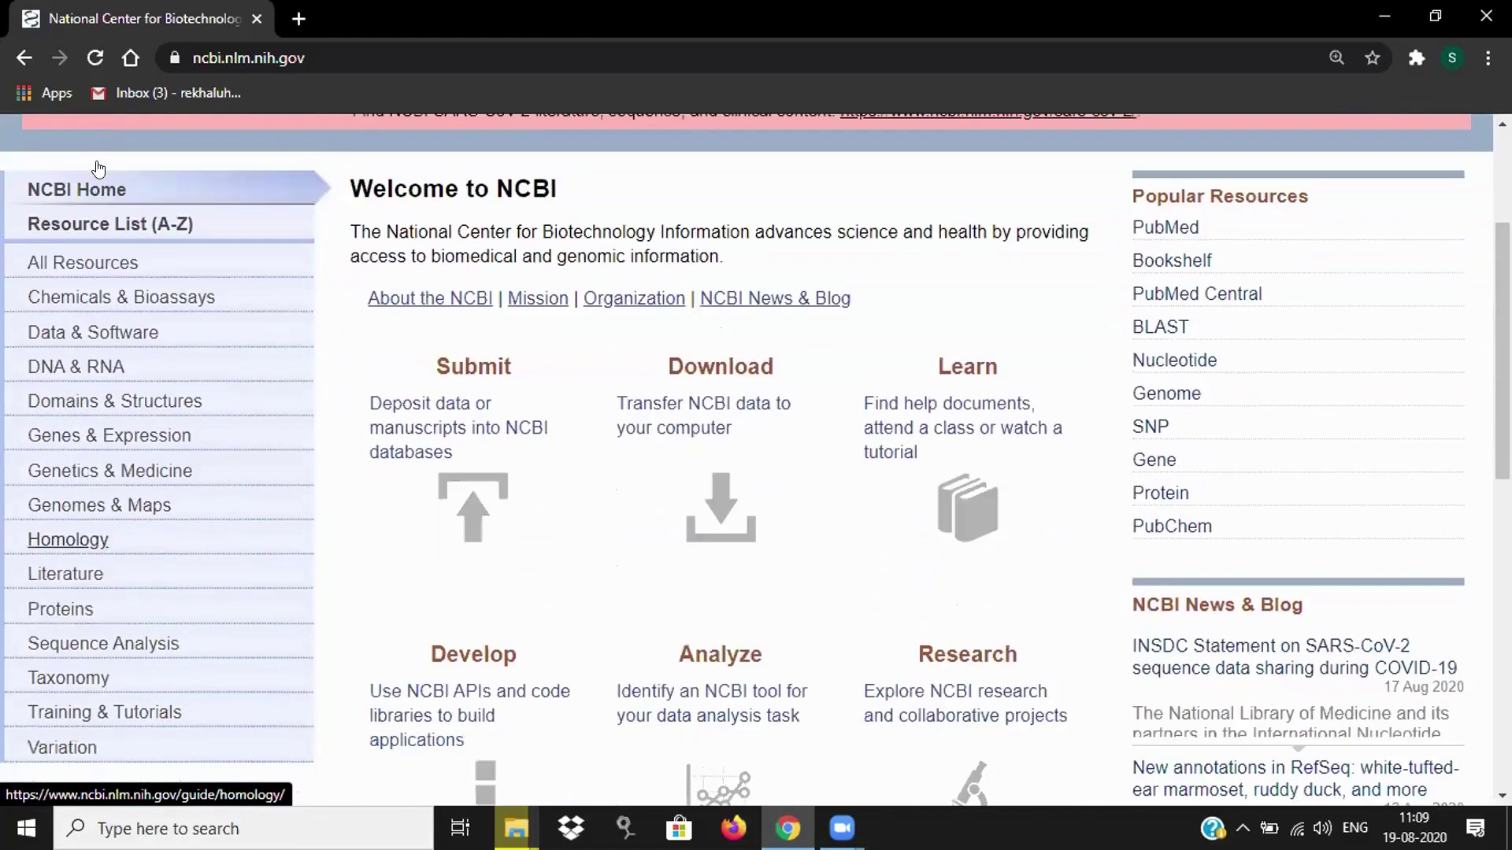
scroll(98, 168, down, 1)
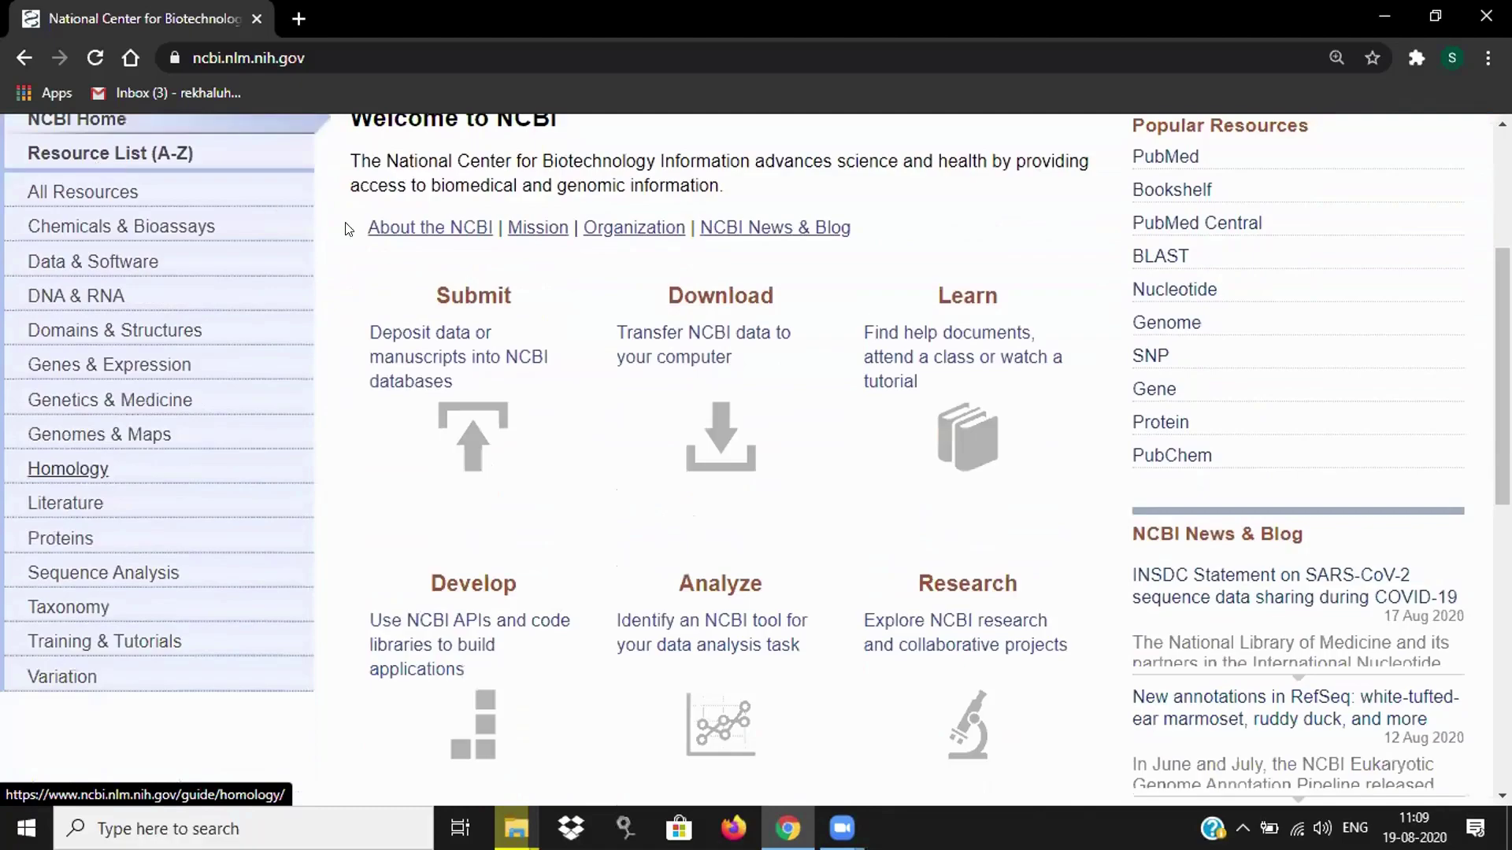
click(98, 155)
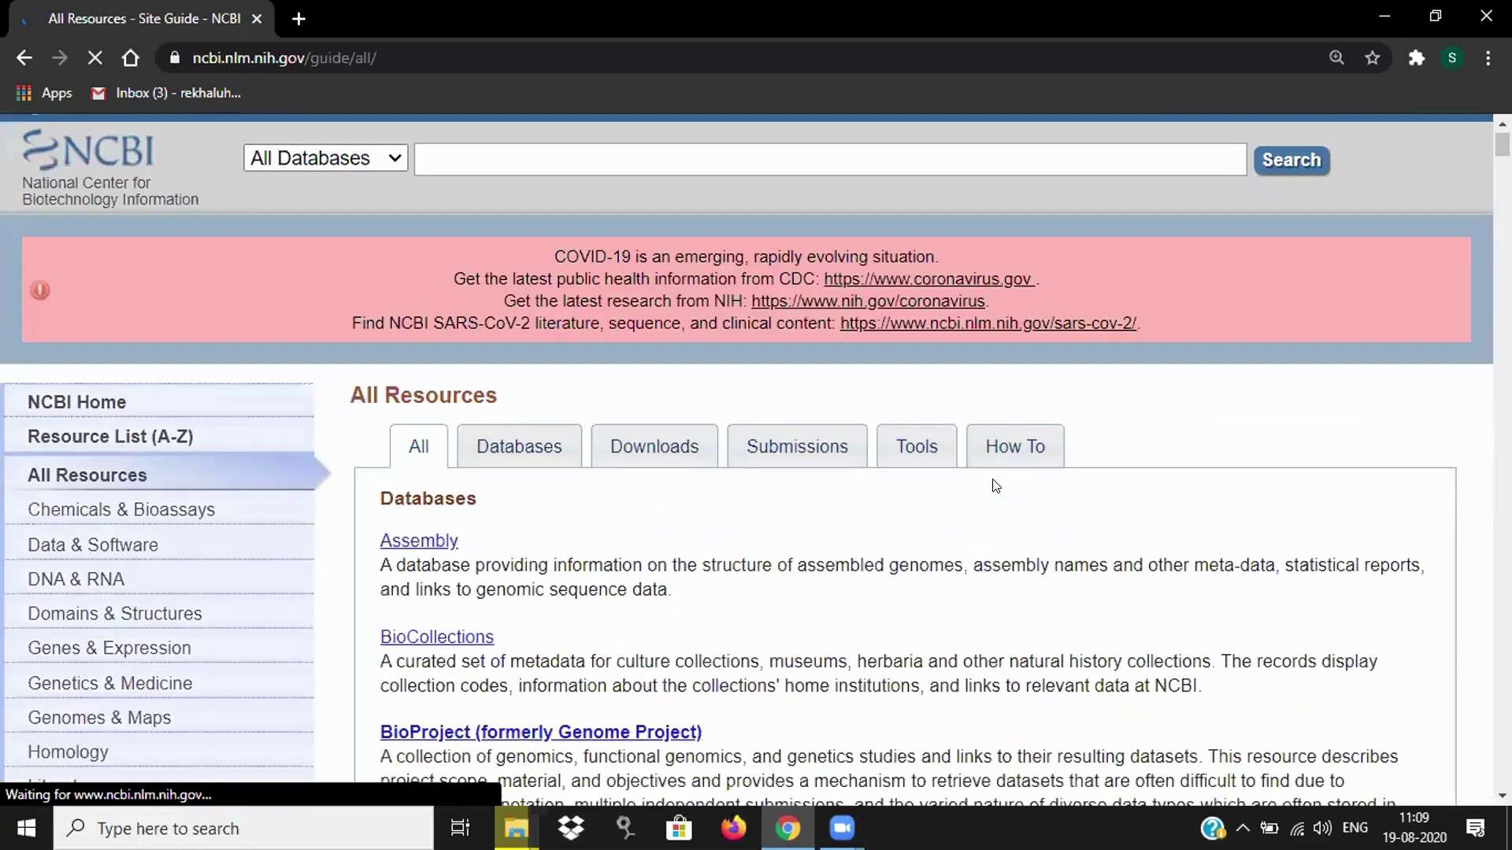
Look through the database names and descriptions on the All Resources page, then return to its resource categories.
scroll(1001, 476, down, 1)
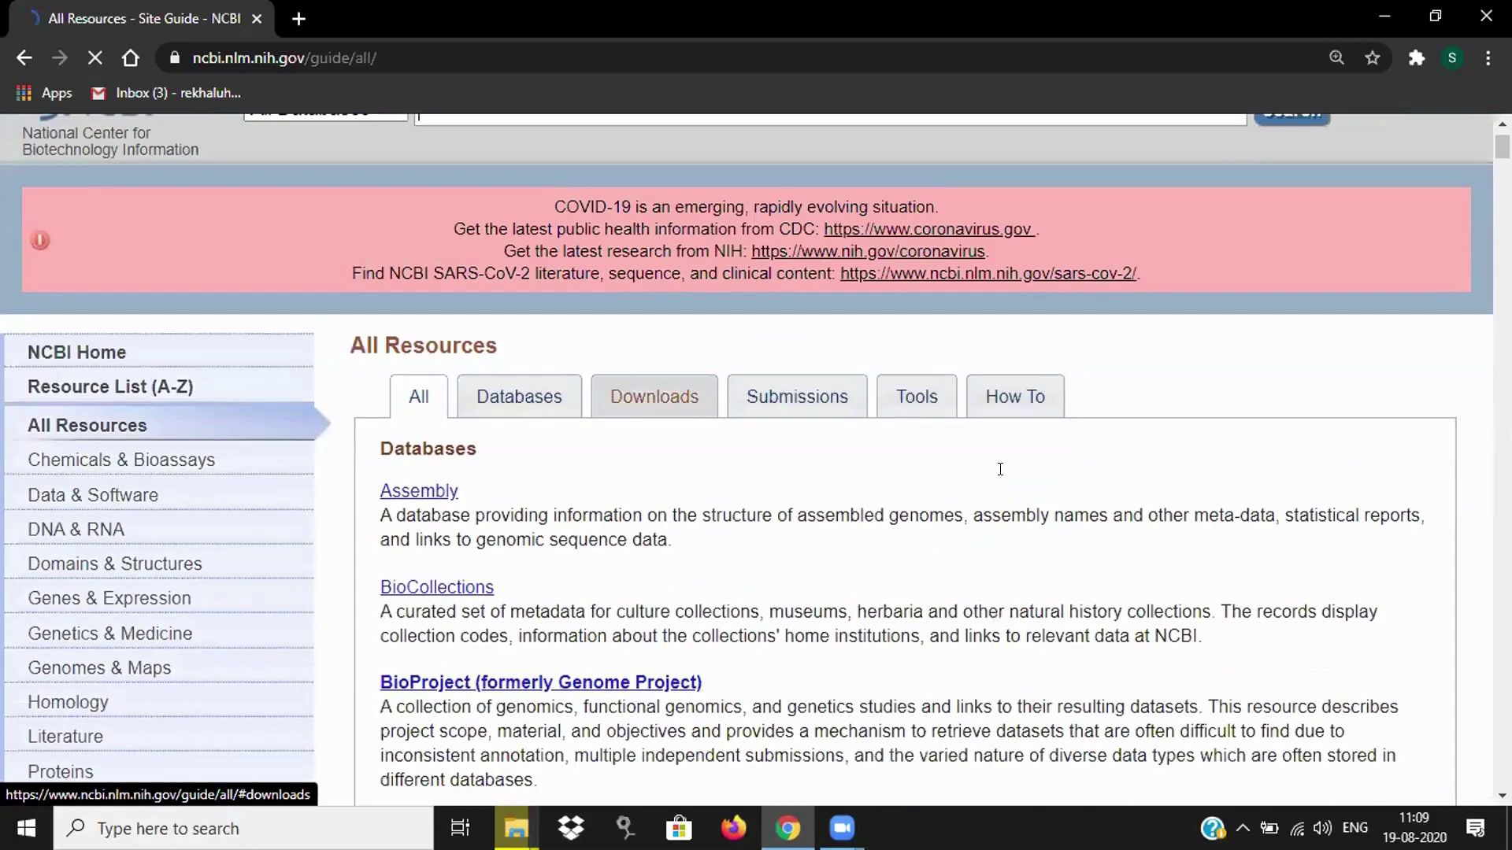
scroll(1000, 470, down, 2)
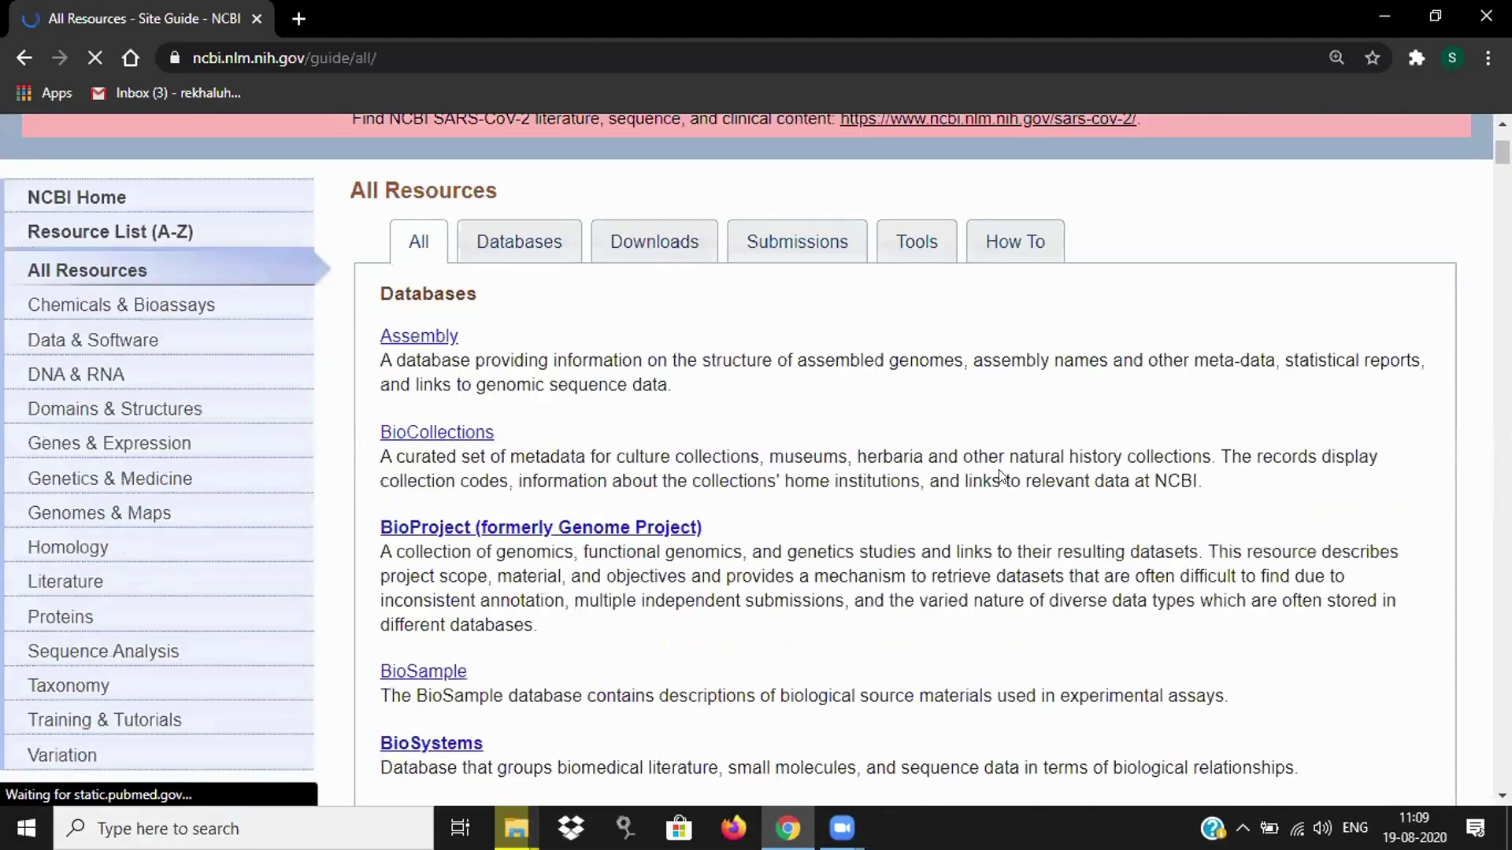
scroll(1000, 477, down, 2)
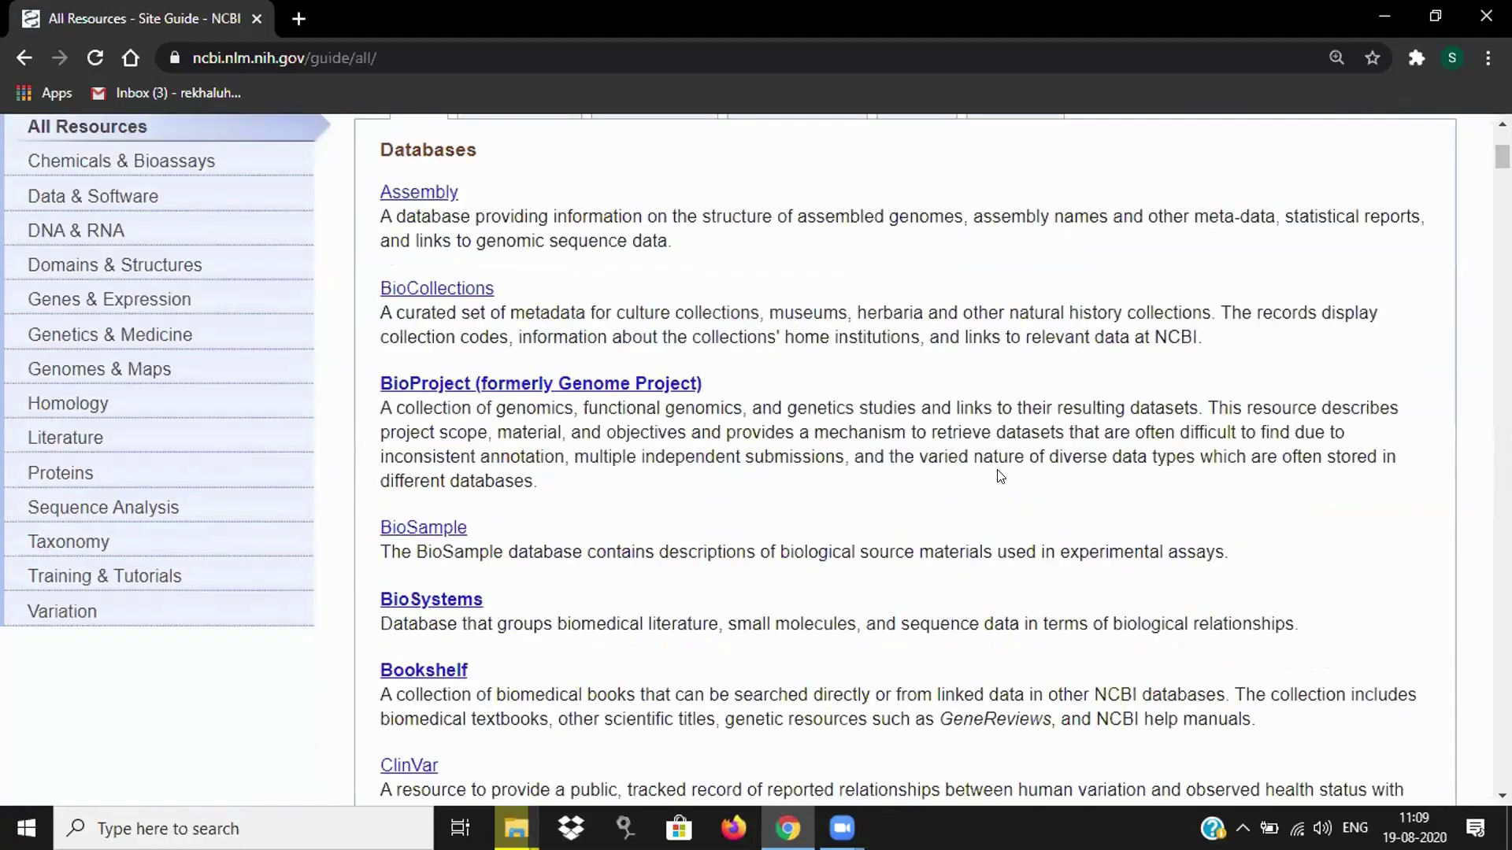
scroll(1000, 473, down, 2)
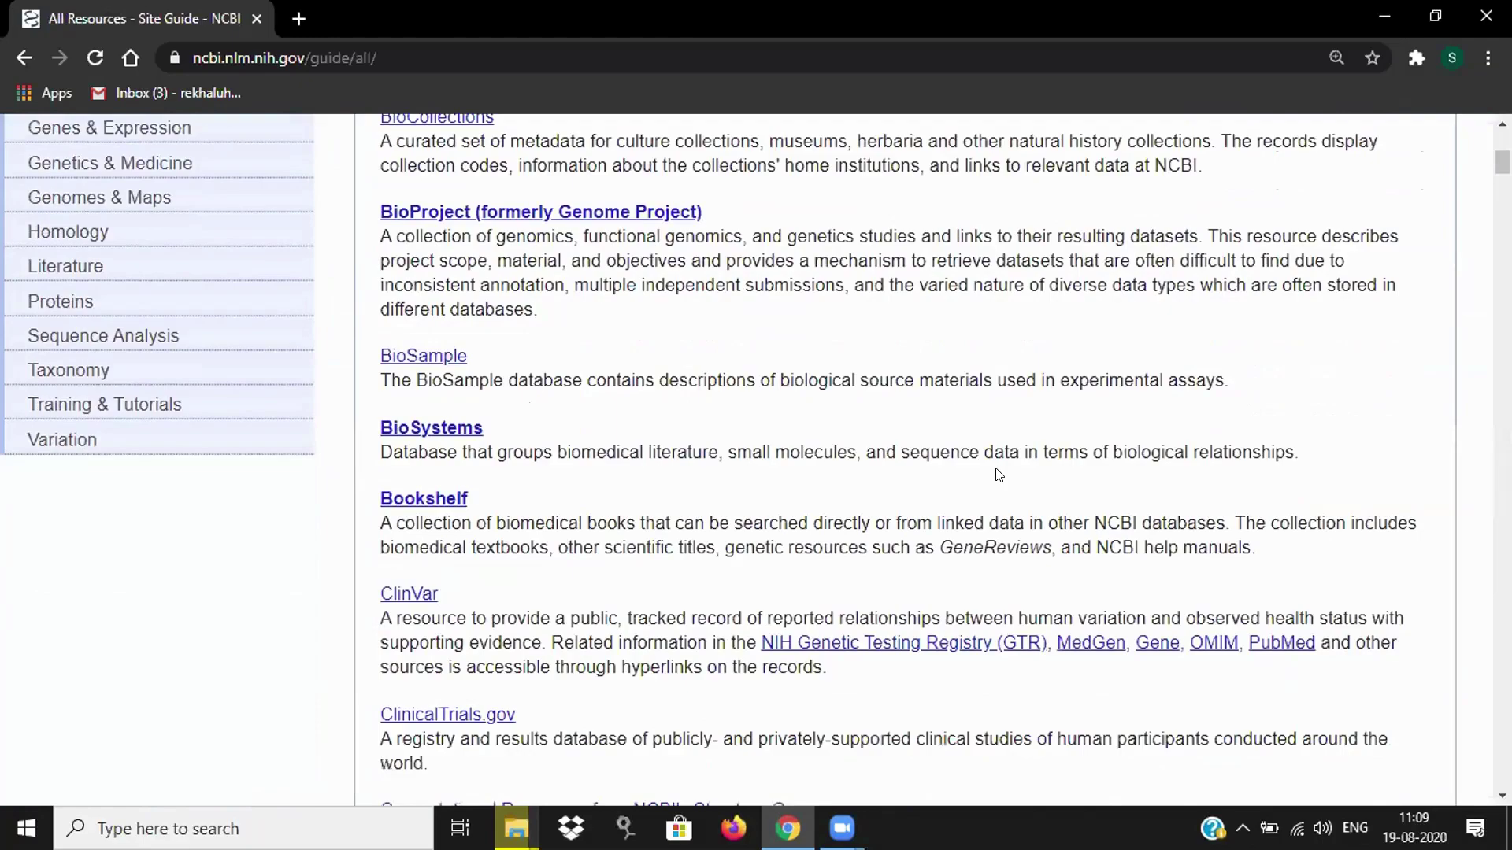
scroll(997, 474, down, 3)
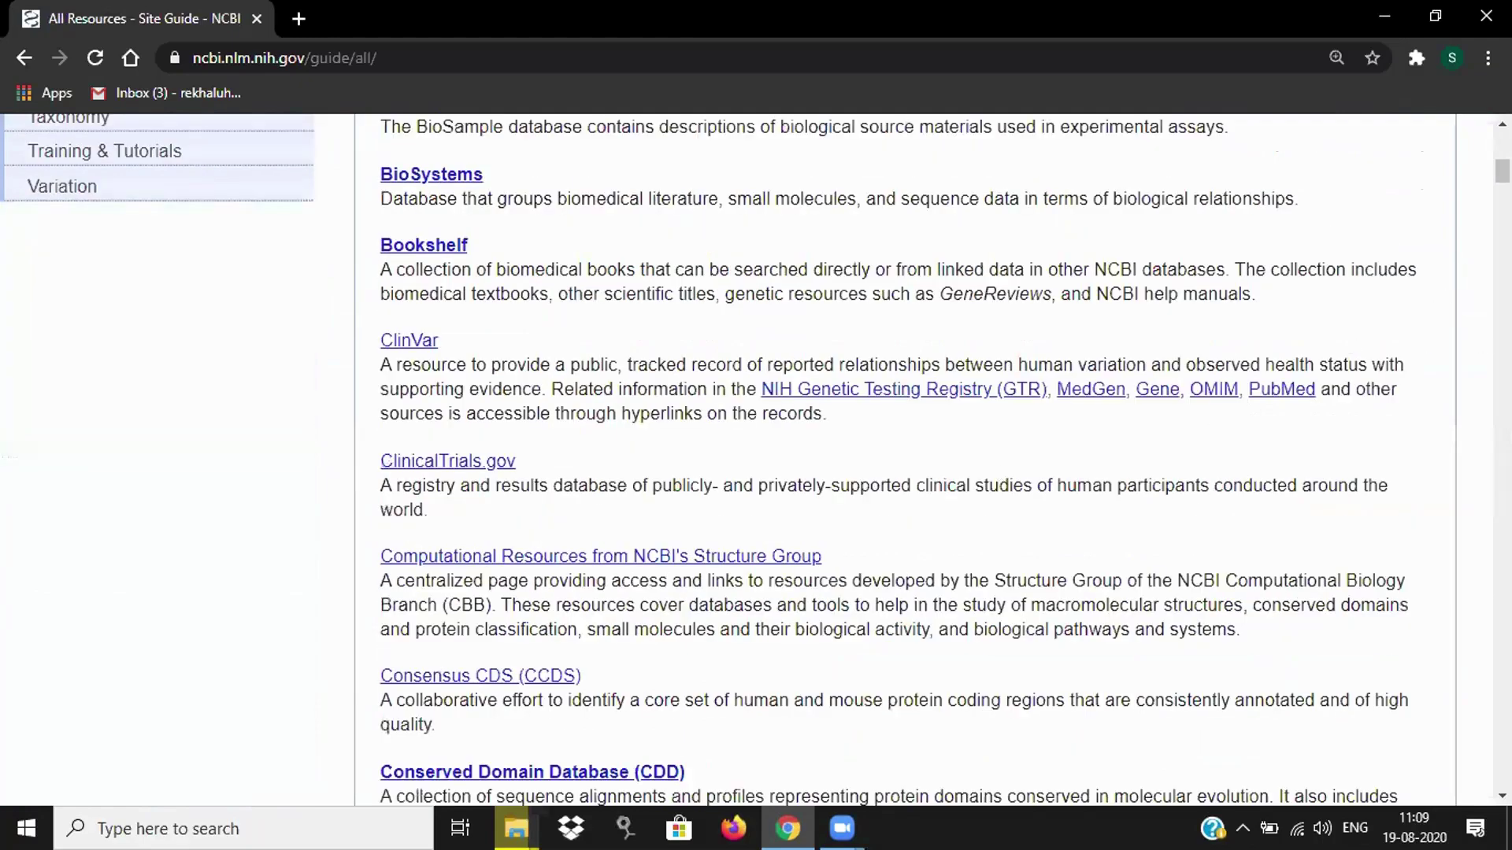
scroll(997, 474, down, 4)
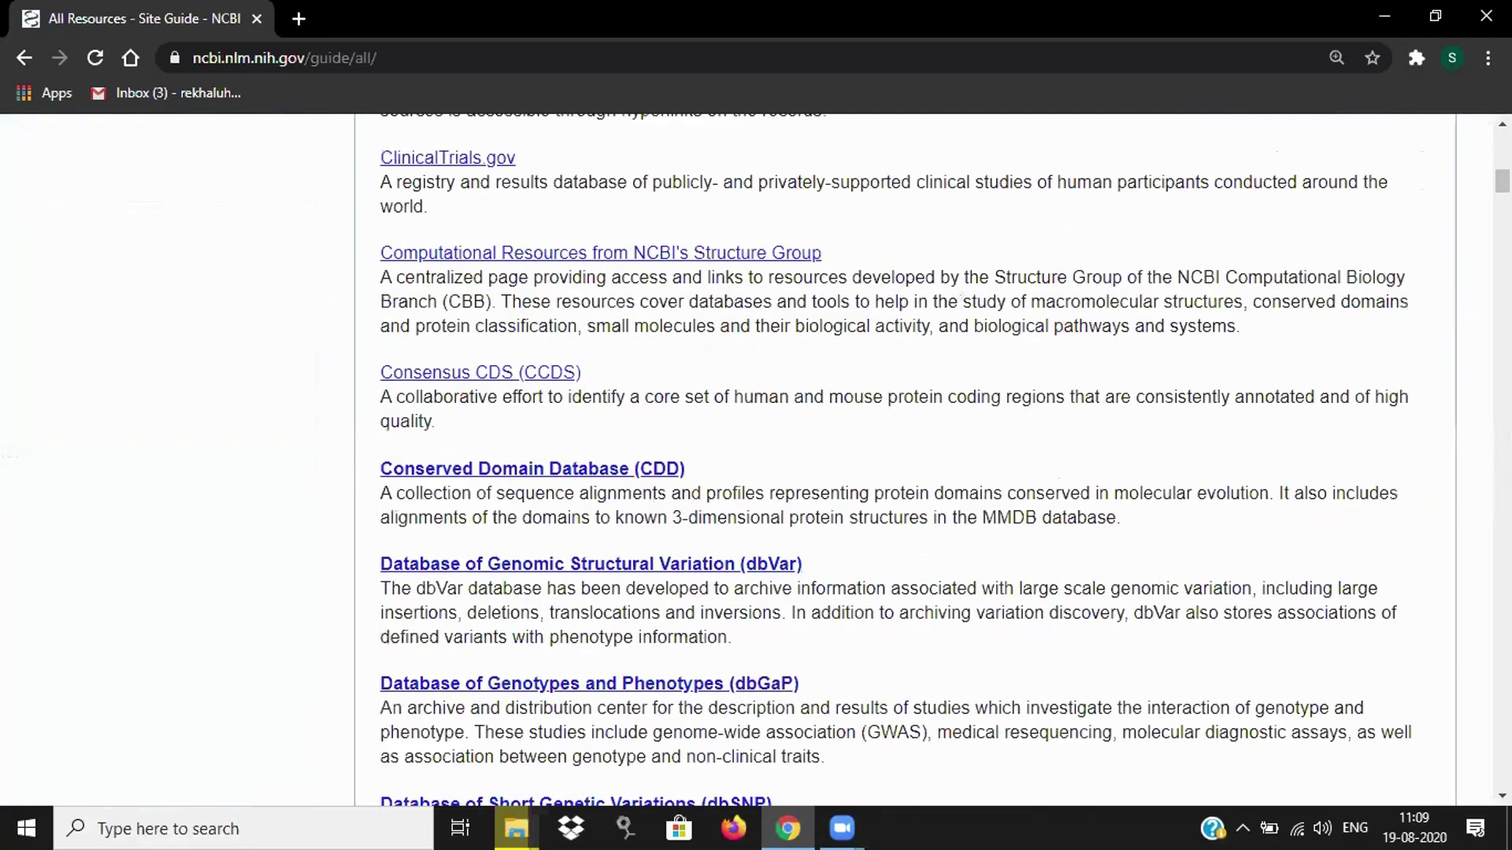
scroll(996, 474, down, 15)
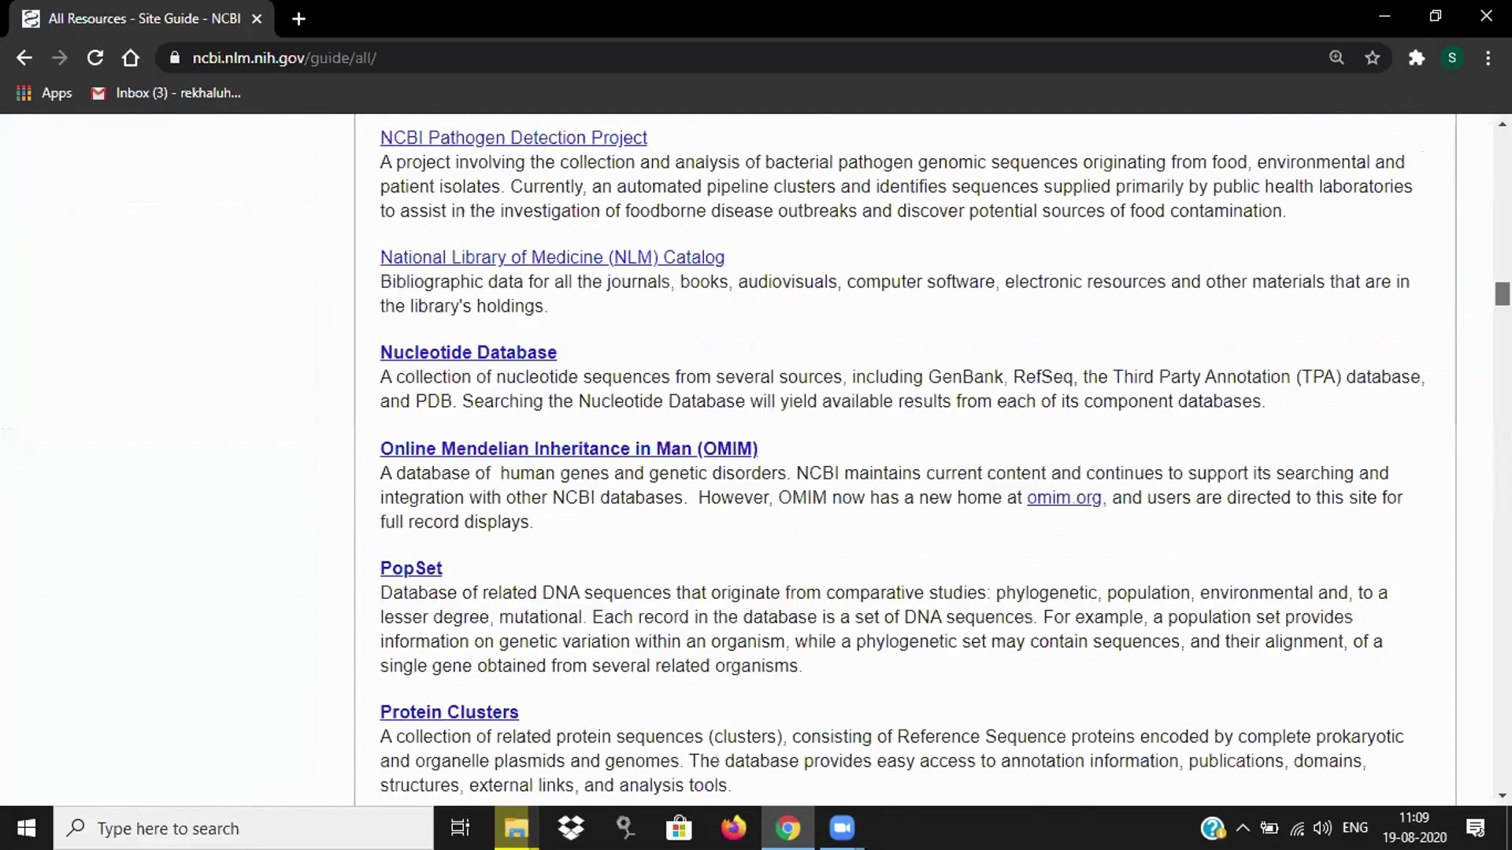
scroll(1421, 242, up, 3)
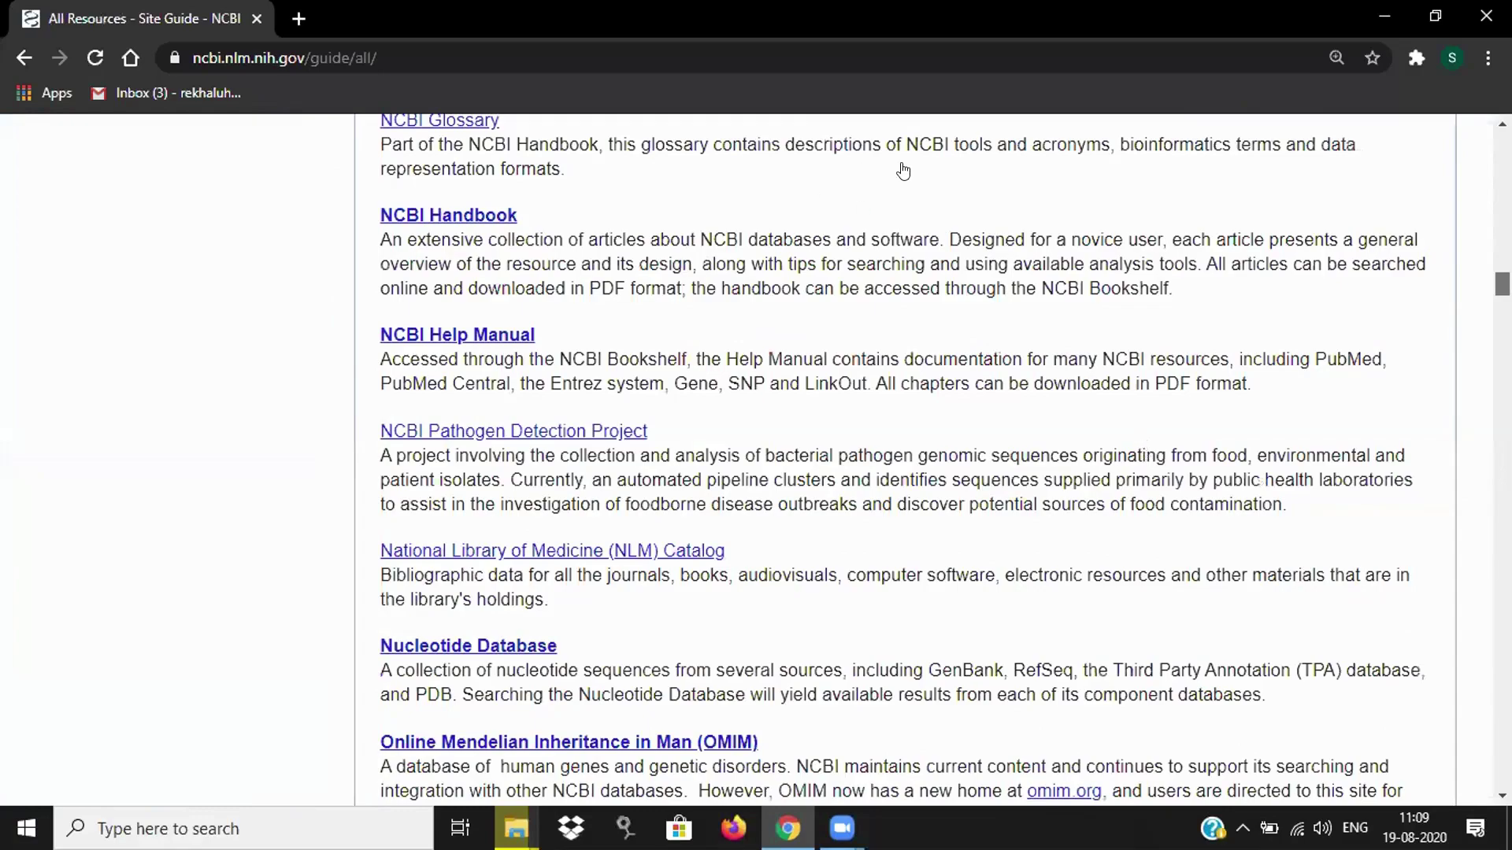
scroll(902, 165, down, 8)
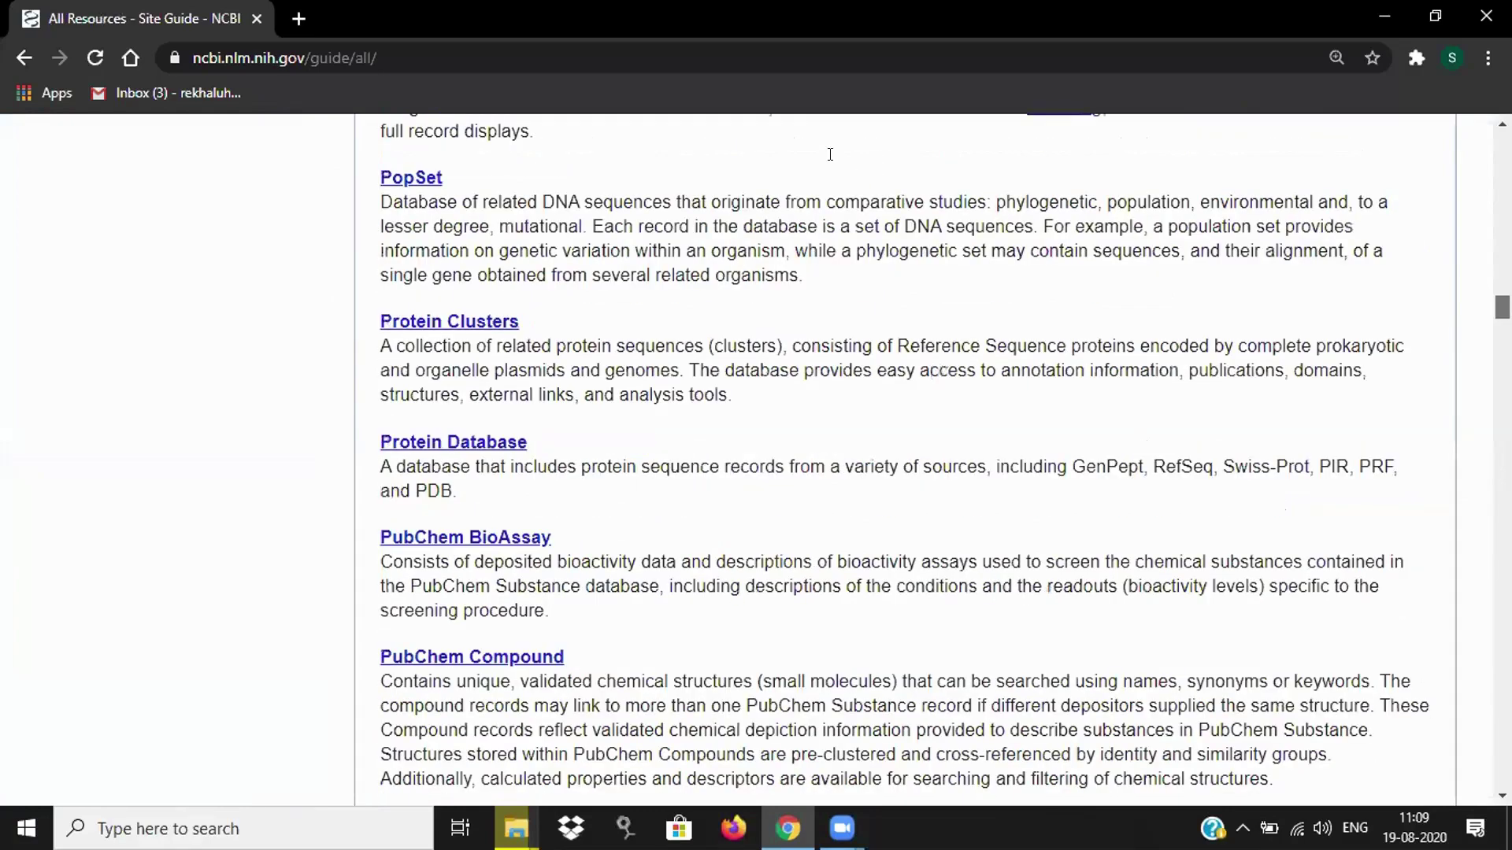
scroll(832, 153, up, 20)
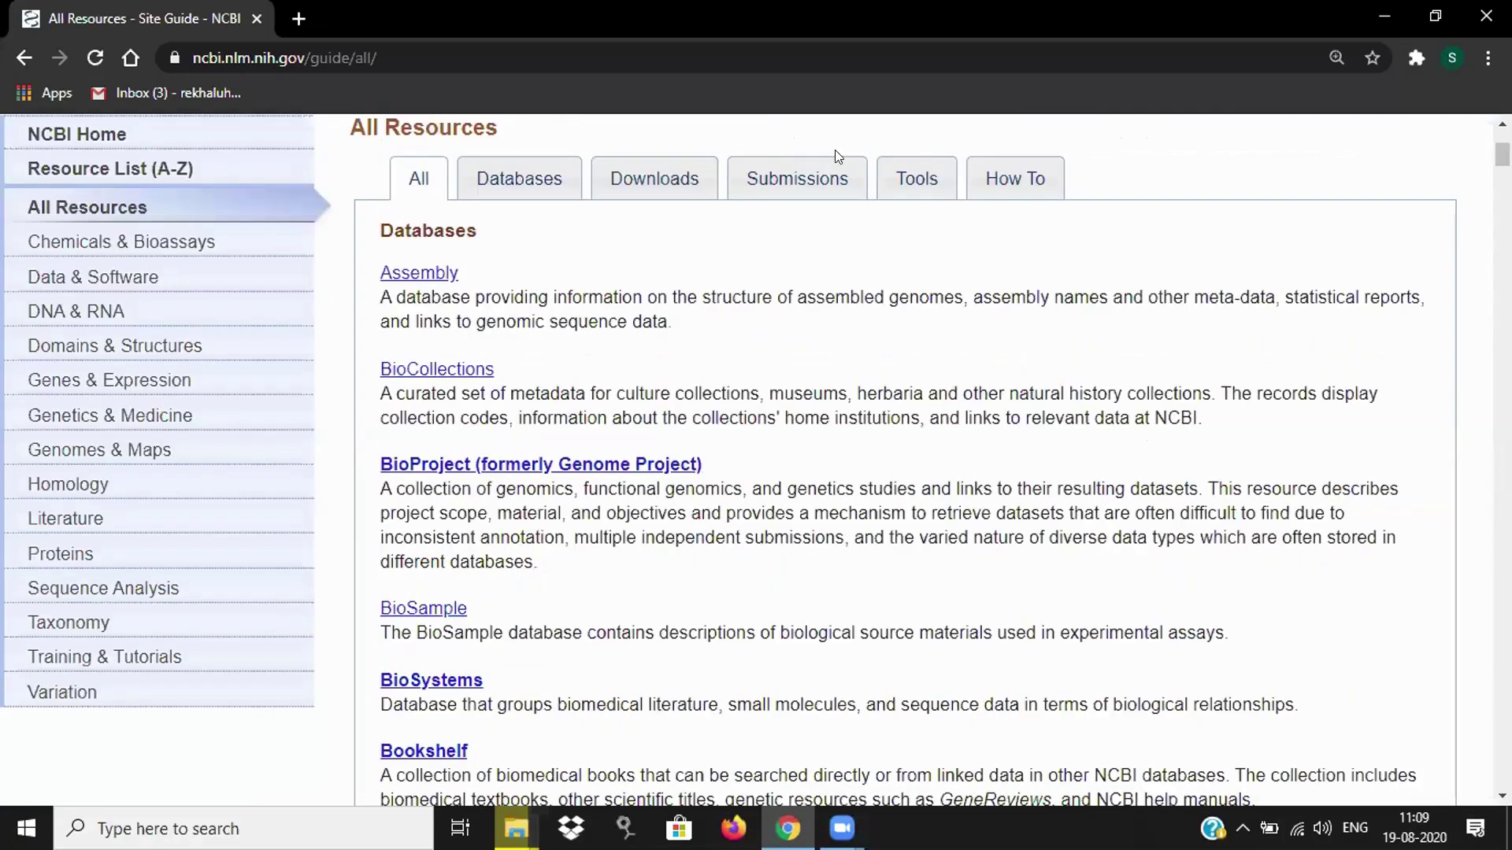
click(913, 177)
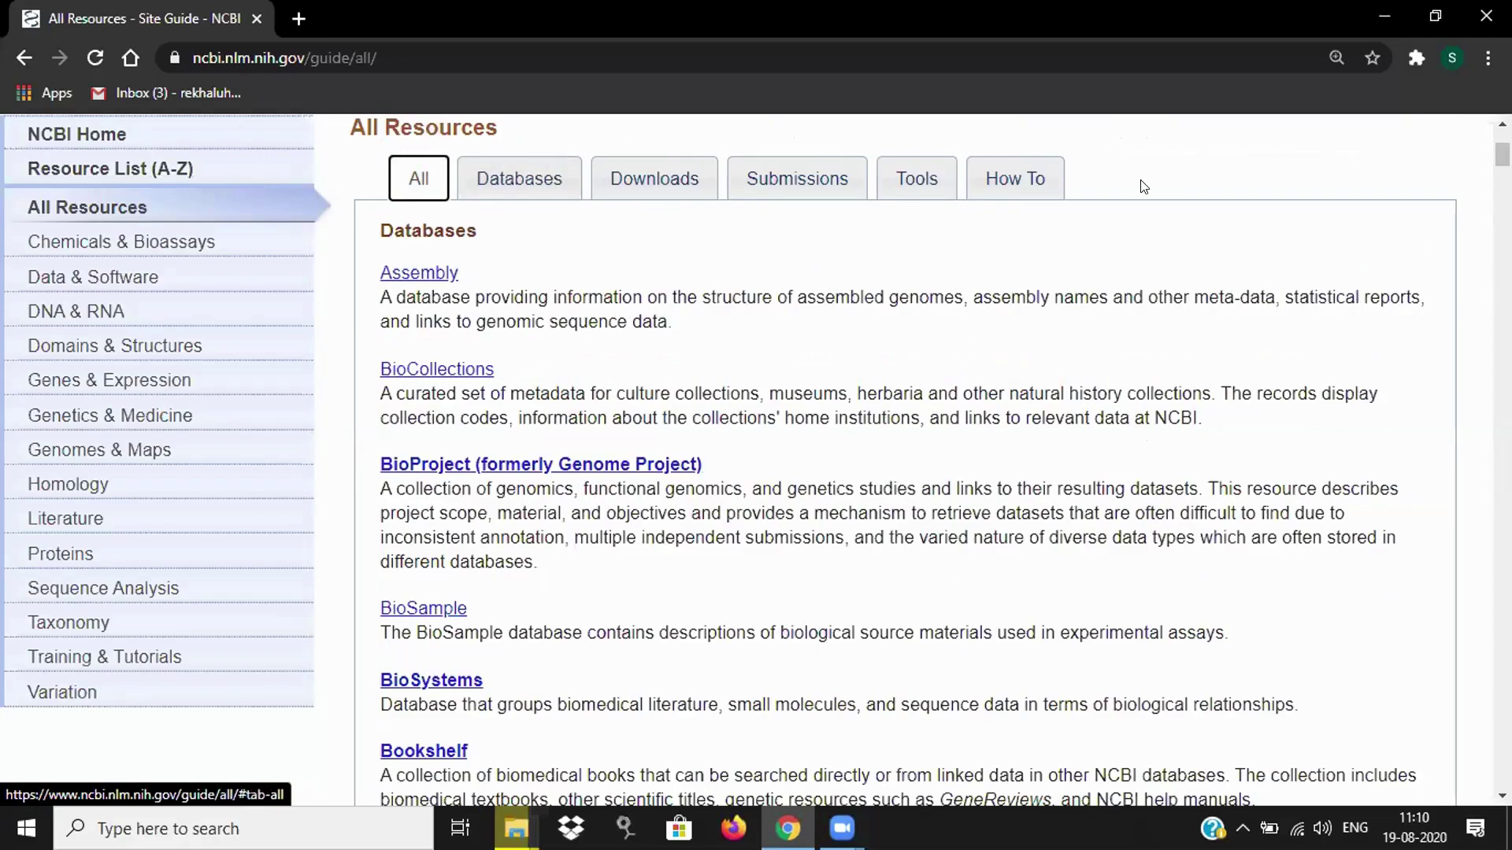
Read the descriptions of the All Resources databases, from Assembly through ClinVar to the Conserved Domain Database, and return to the page's start.
scroll(1143, 187, down, 1)
scroll(1143, 187, up, 1)
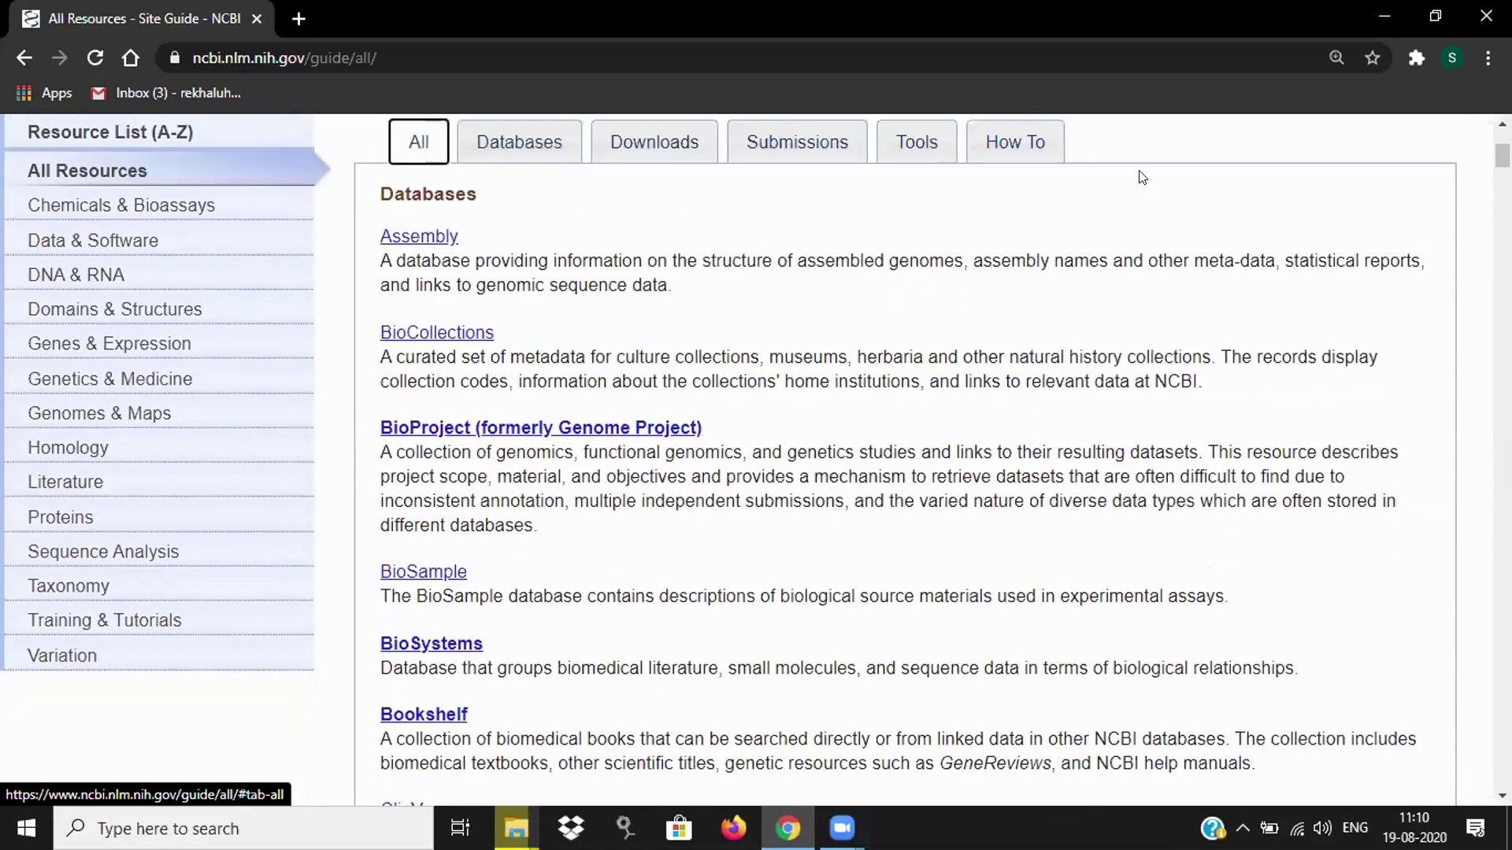
scroll(1142, 176, down, 4)
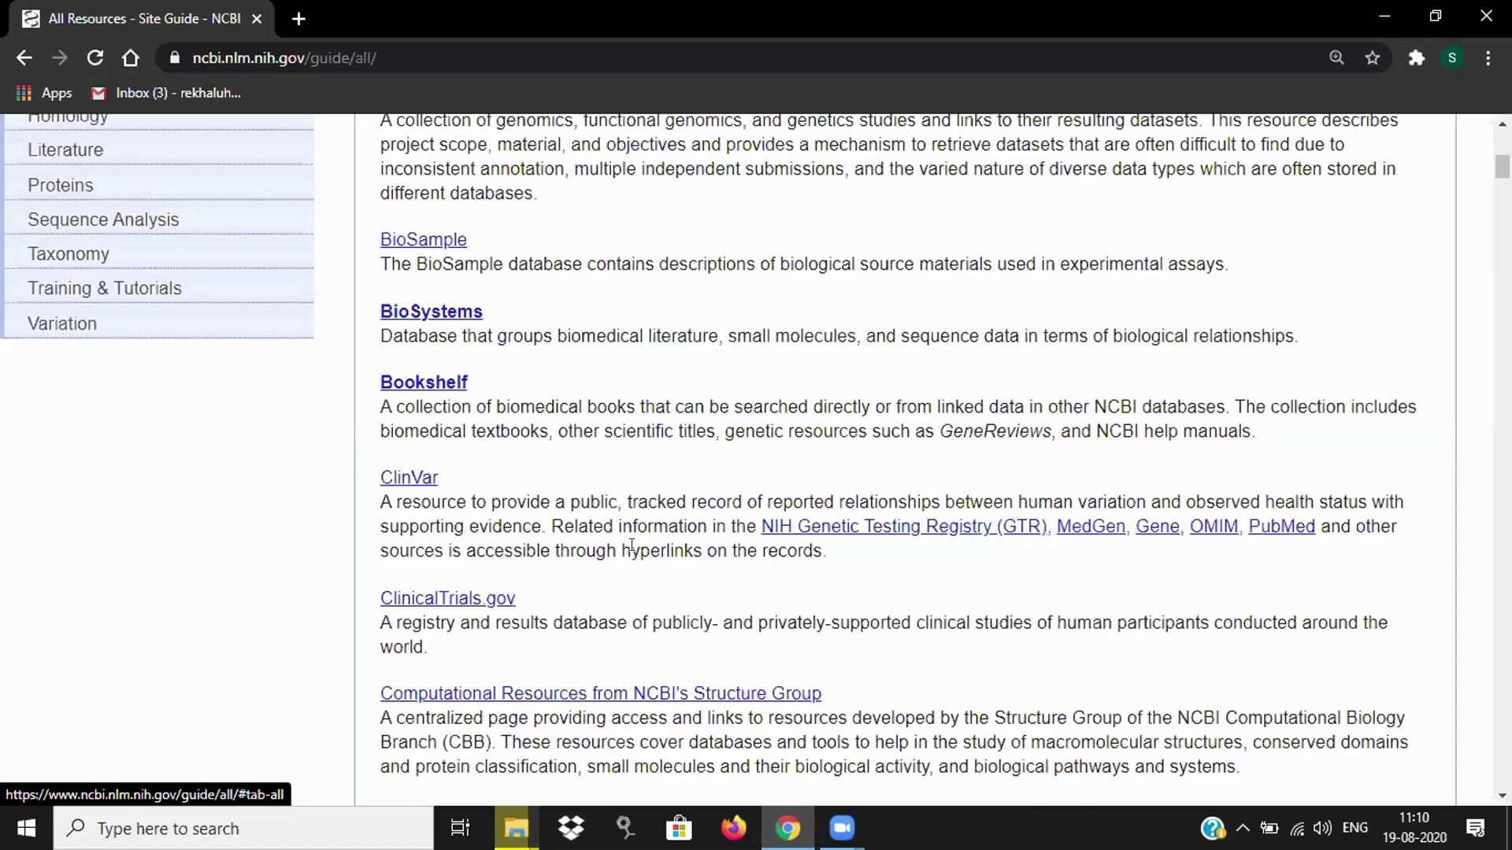
key(XF86AudioRaiseVolume)
scroll(647, 535, down, 2)
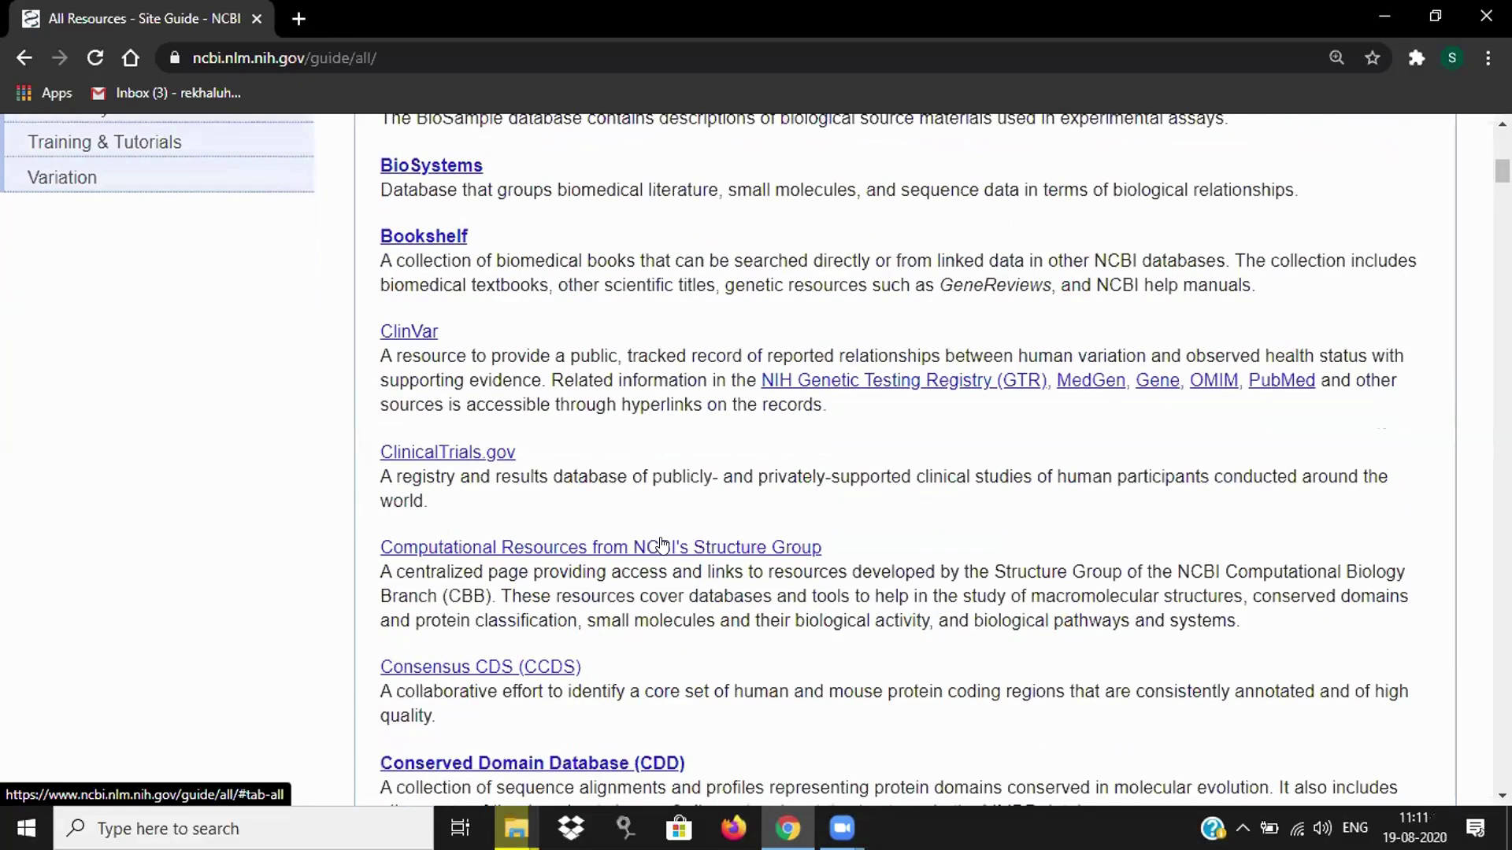
click(661, 545)
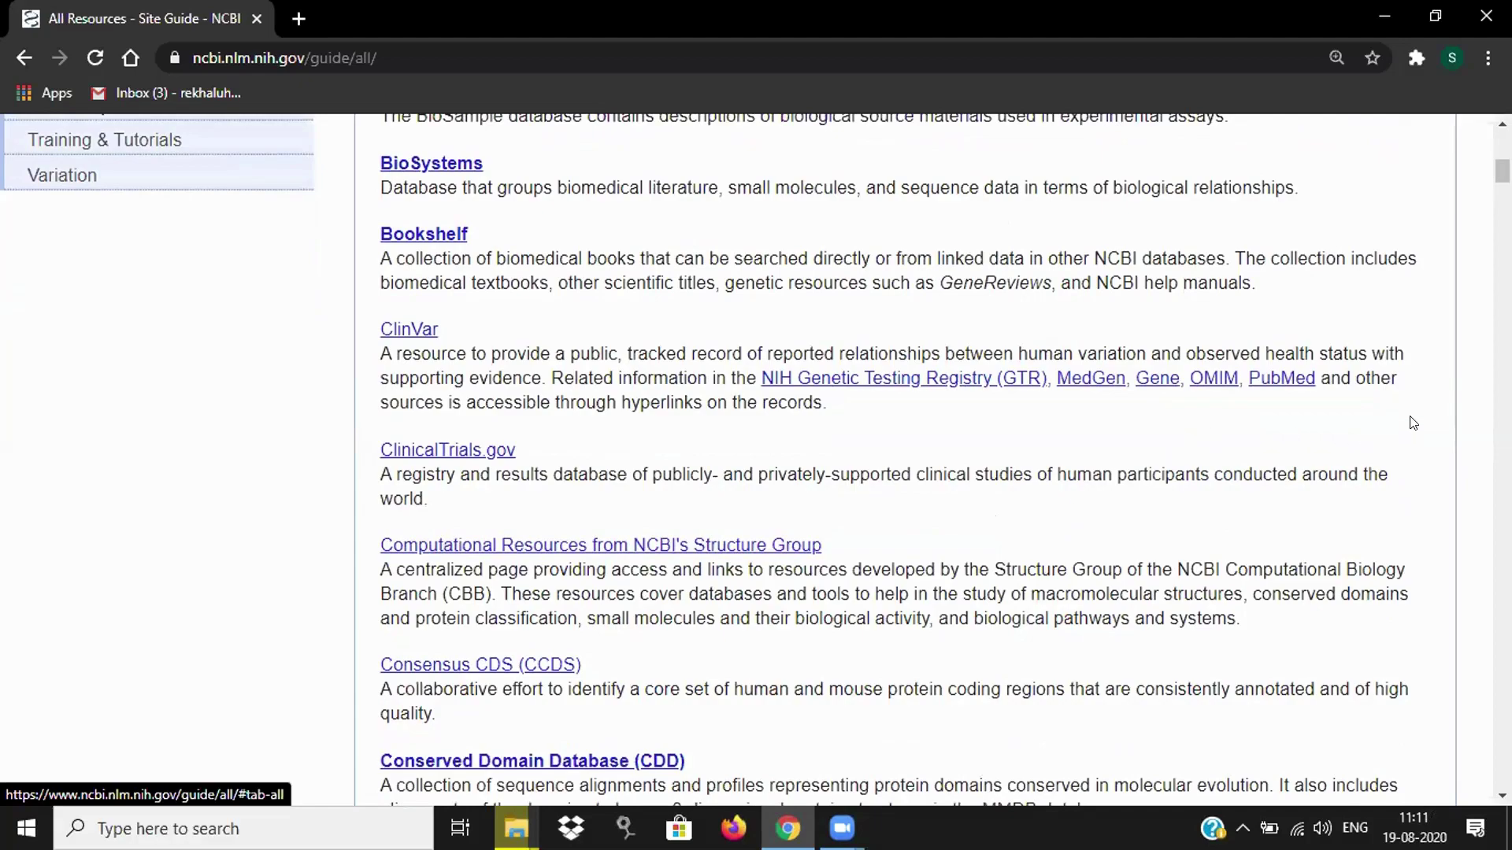
scroll(1417, 422, up, 2)
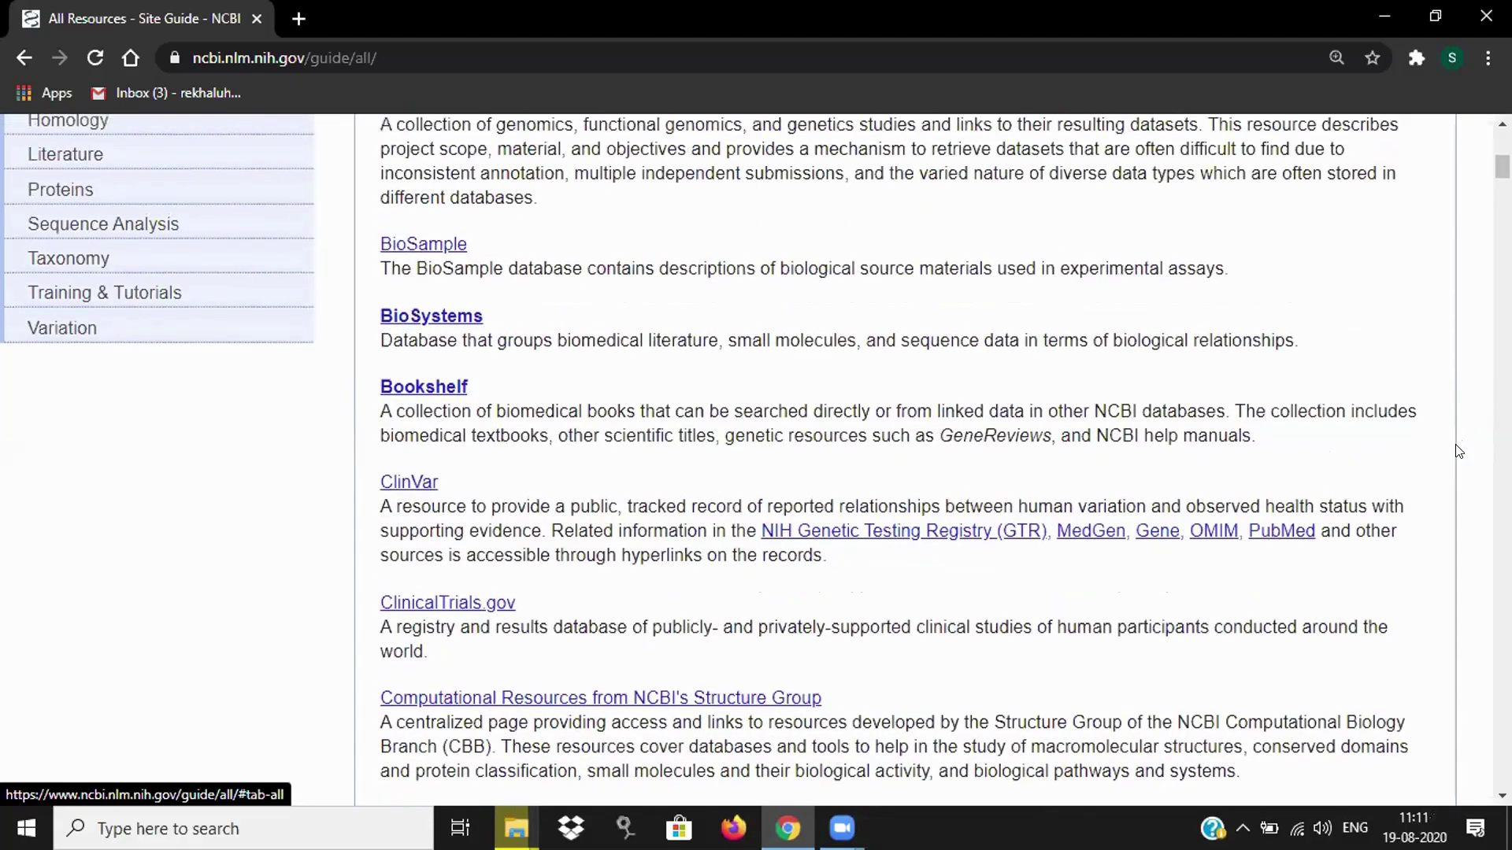
scroll(1458, 448, up, 1)
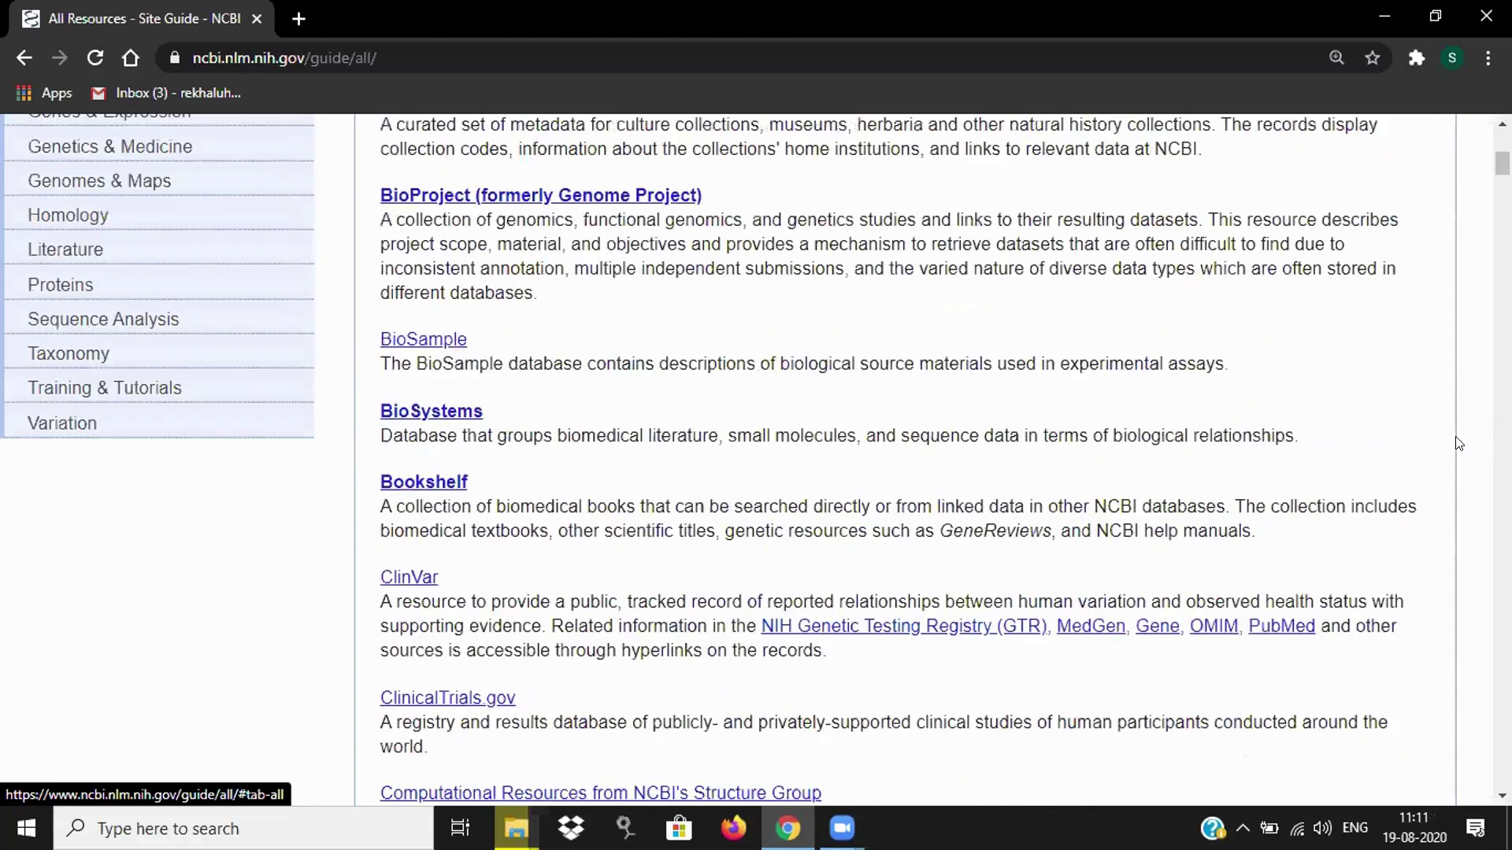
scroll(1458, 443, up, 2)
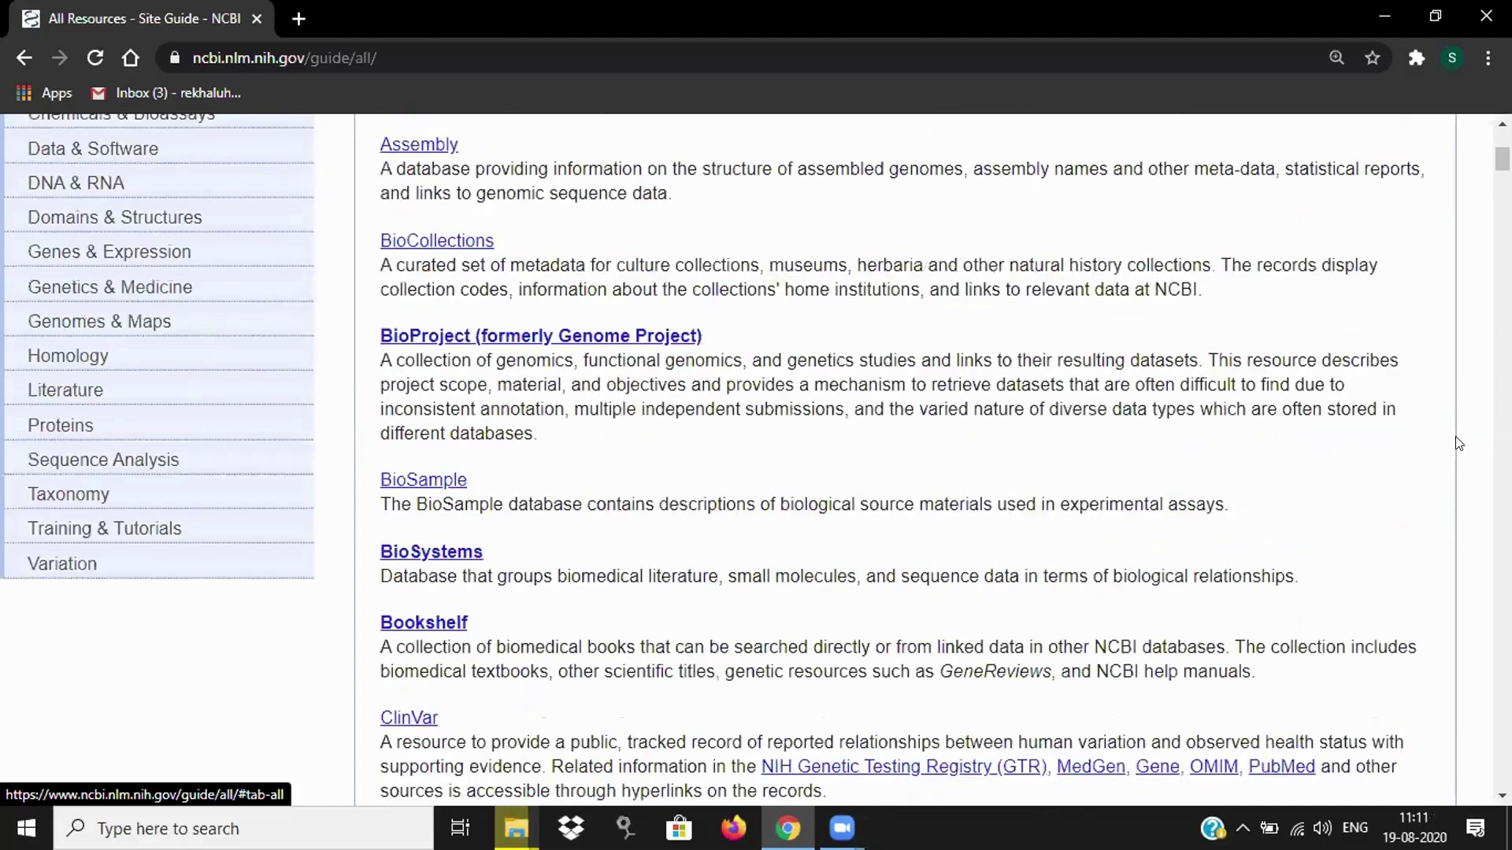
scroll(1458, 443, up, 1)
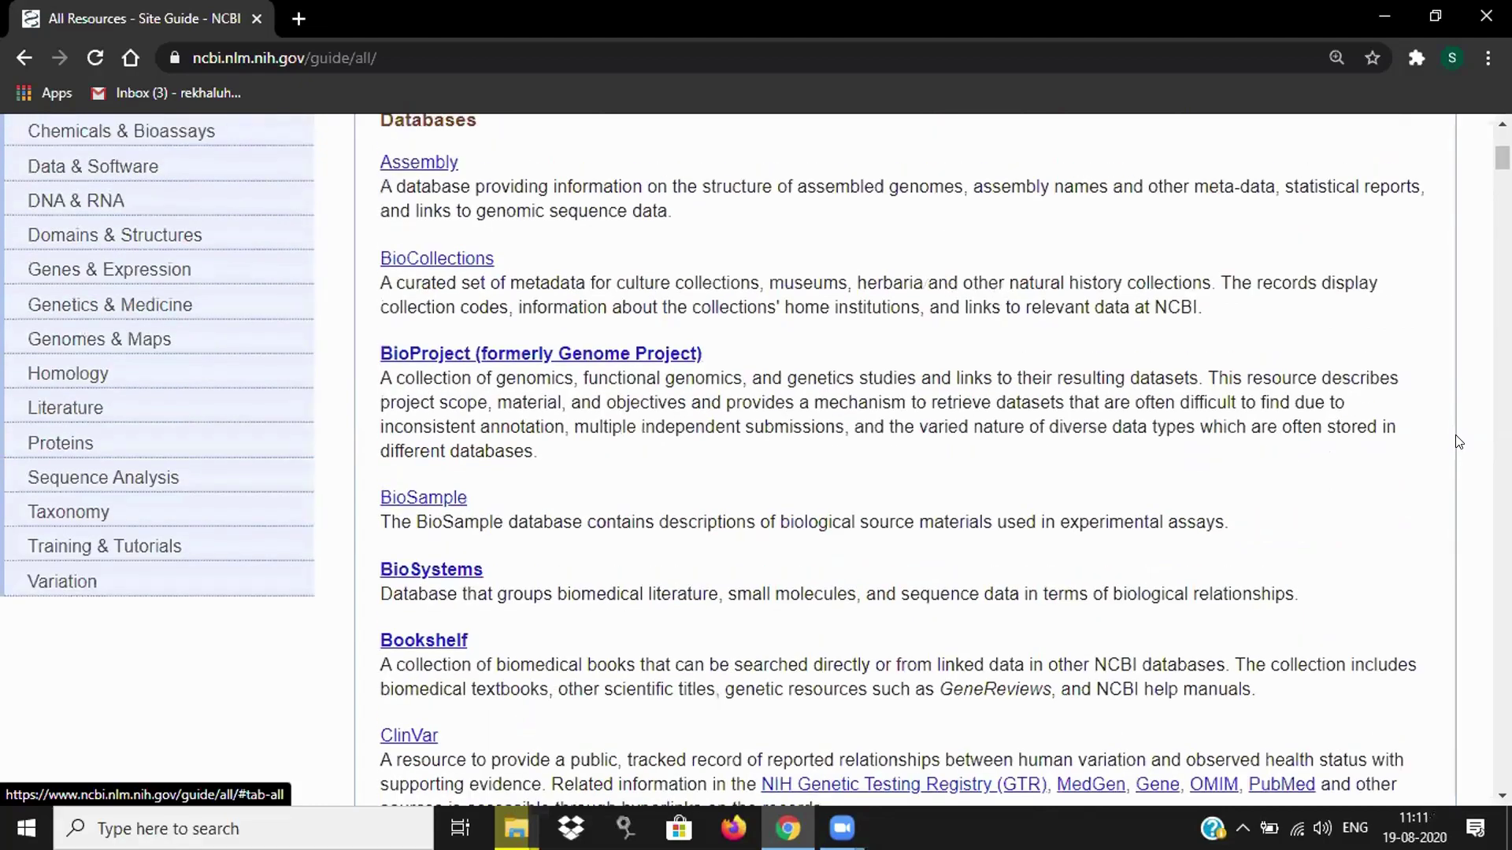
scroll(1458, 443, up, 5)
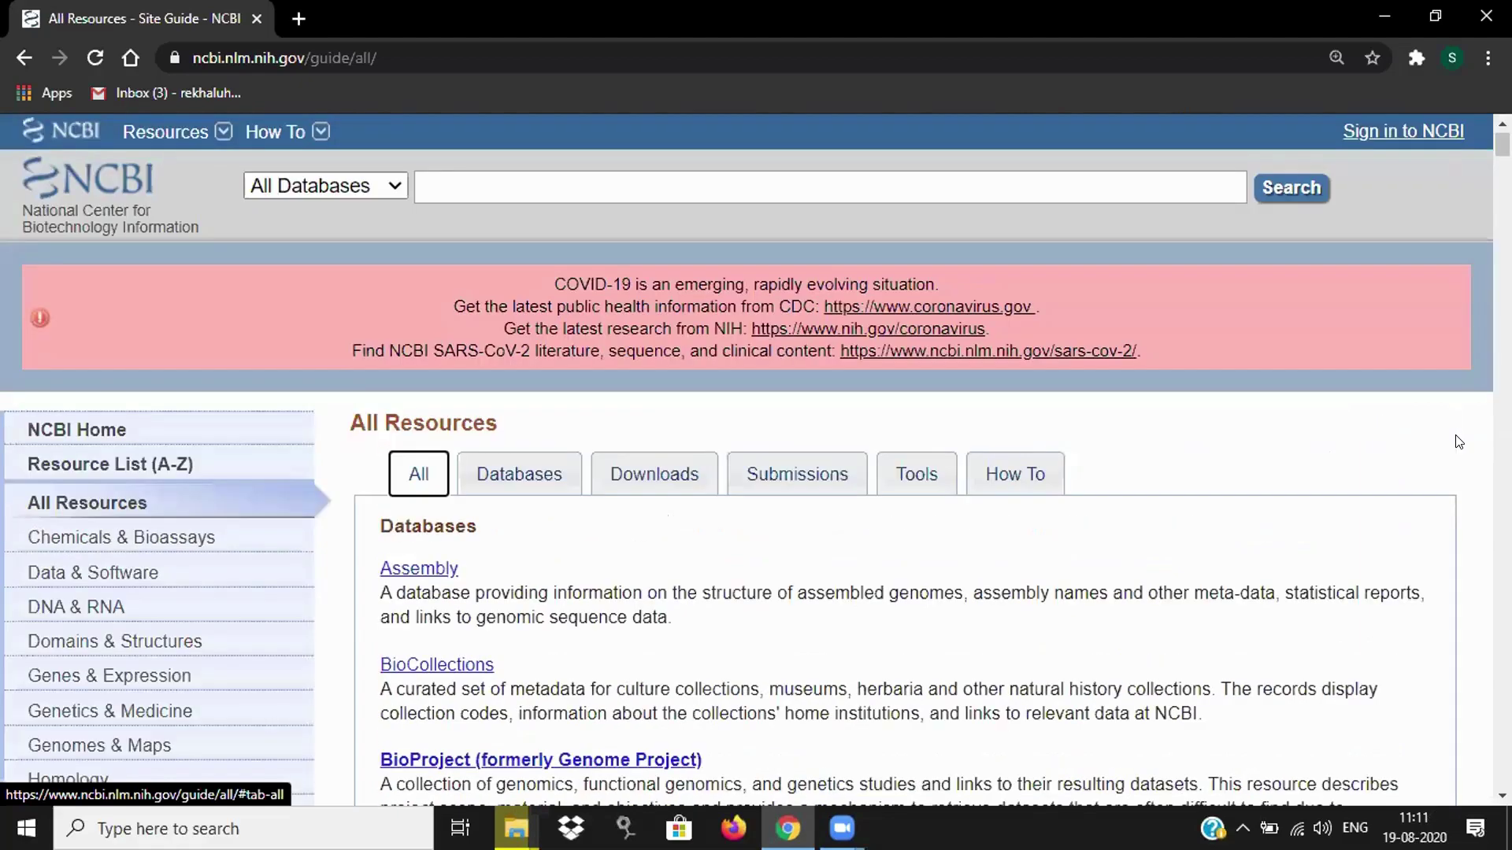
View the Tools listing of All Resources, then switch to the Databases listing and review the resource categories.
click(913, 457)
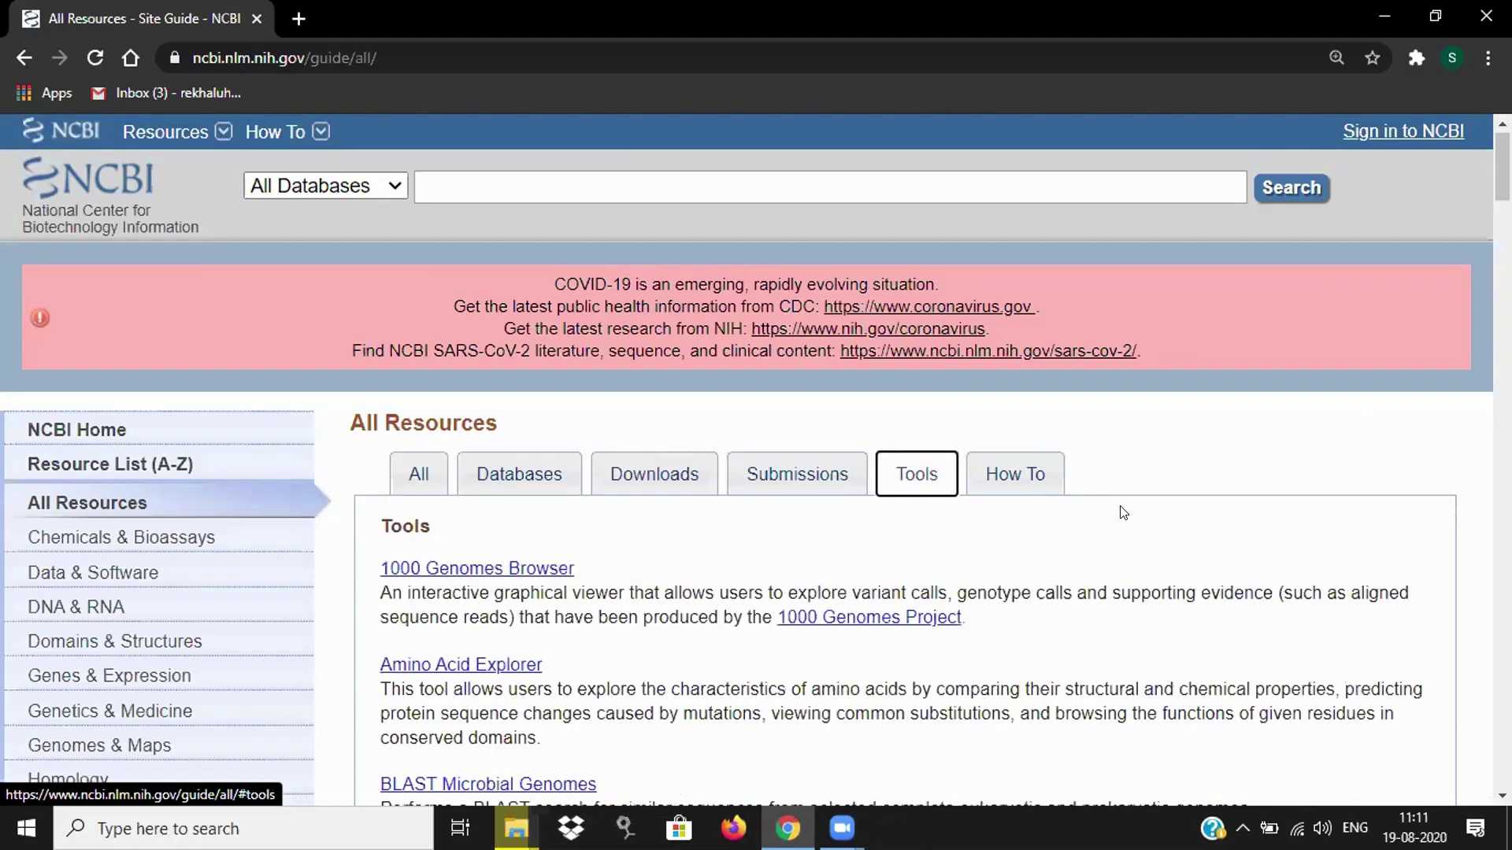
click(472, 476)
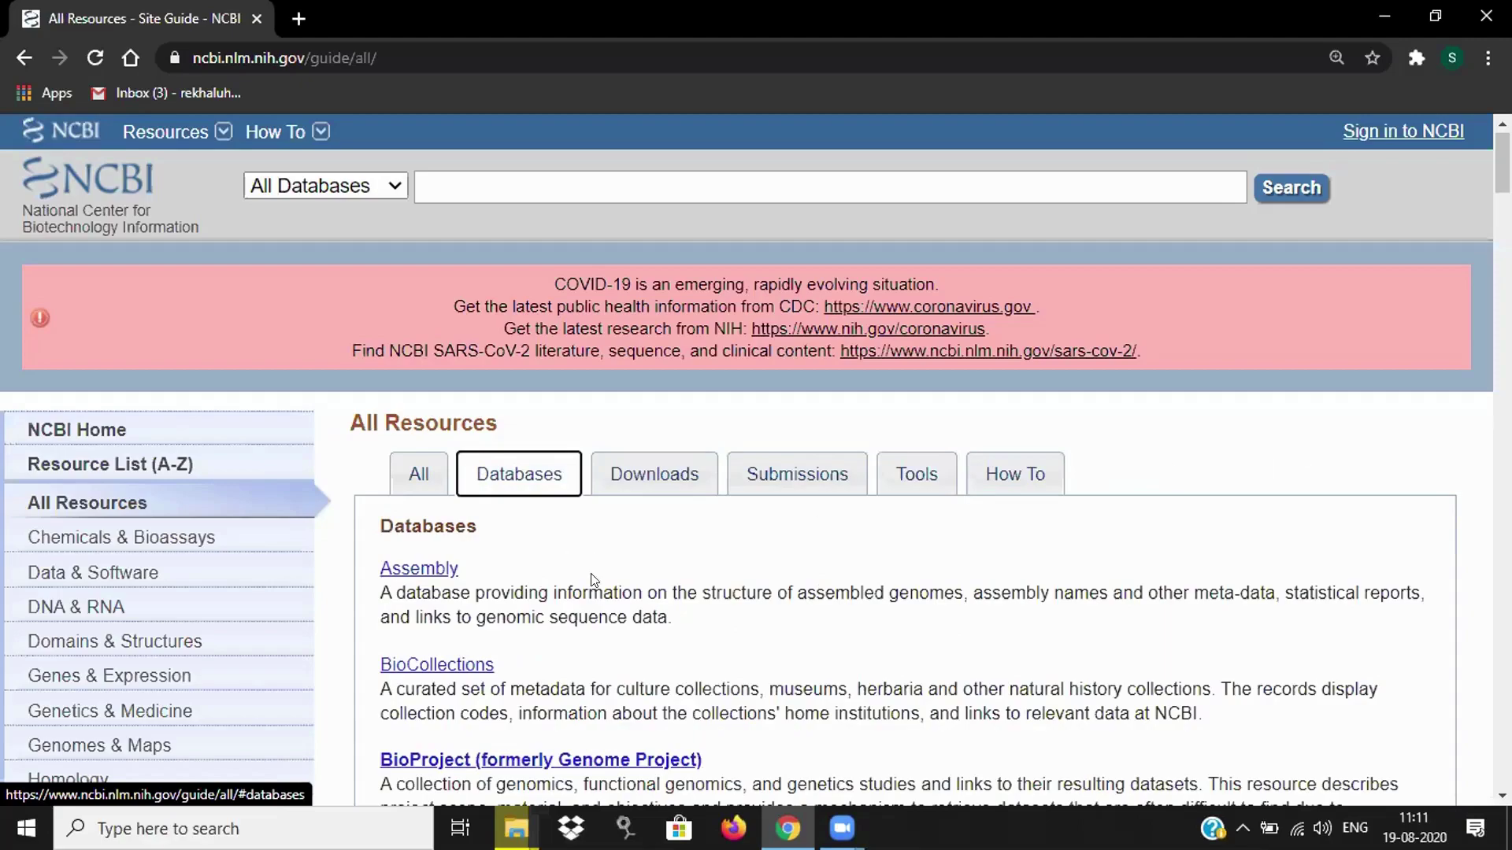
scroll(217, 626, down, 2)
scroll(218, 616, down, 1)
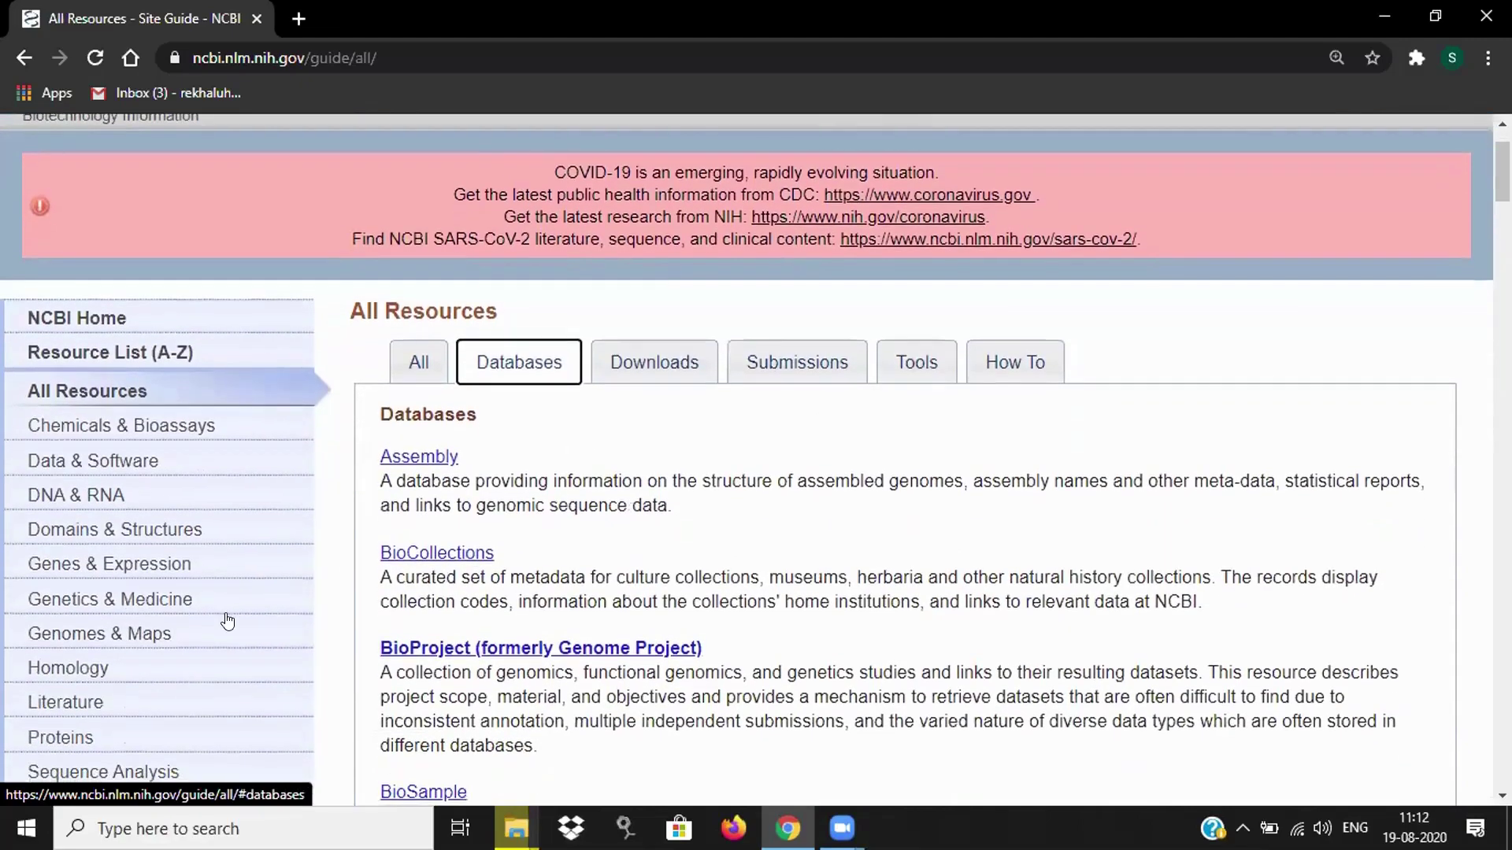
scroll(240, 611, down, 2)
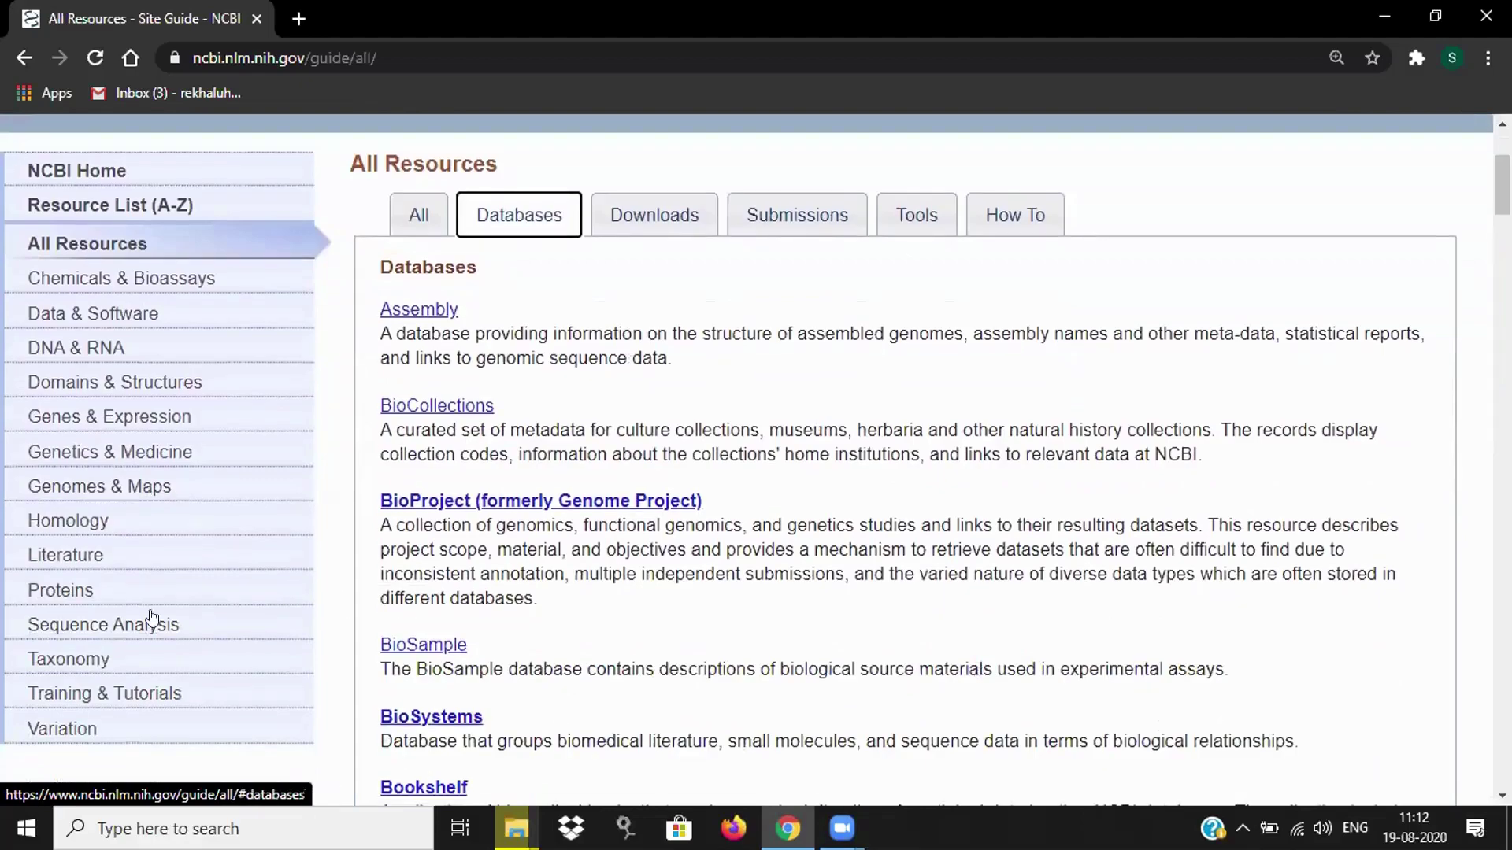
Open the Proteins resource category and look through its protein database descriptions.
click(52, 592)
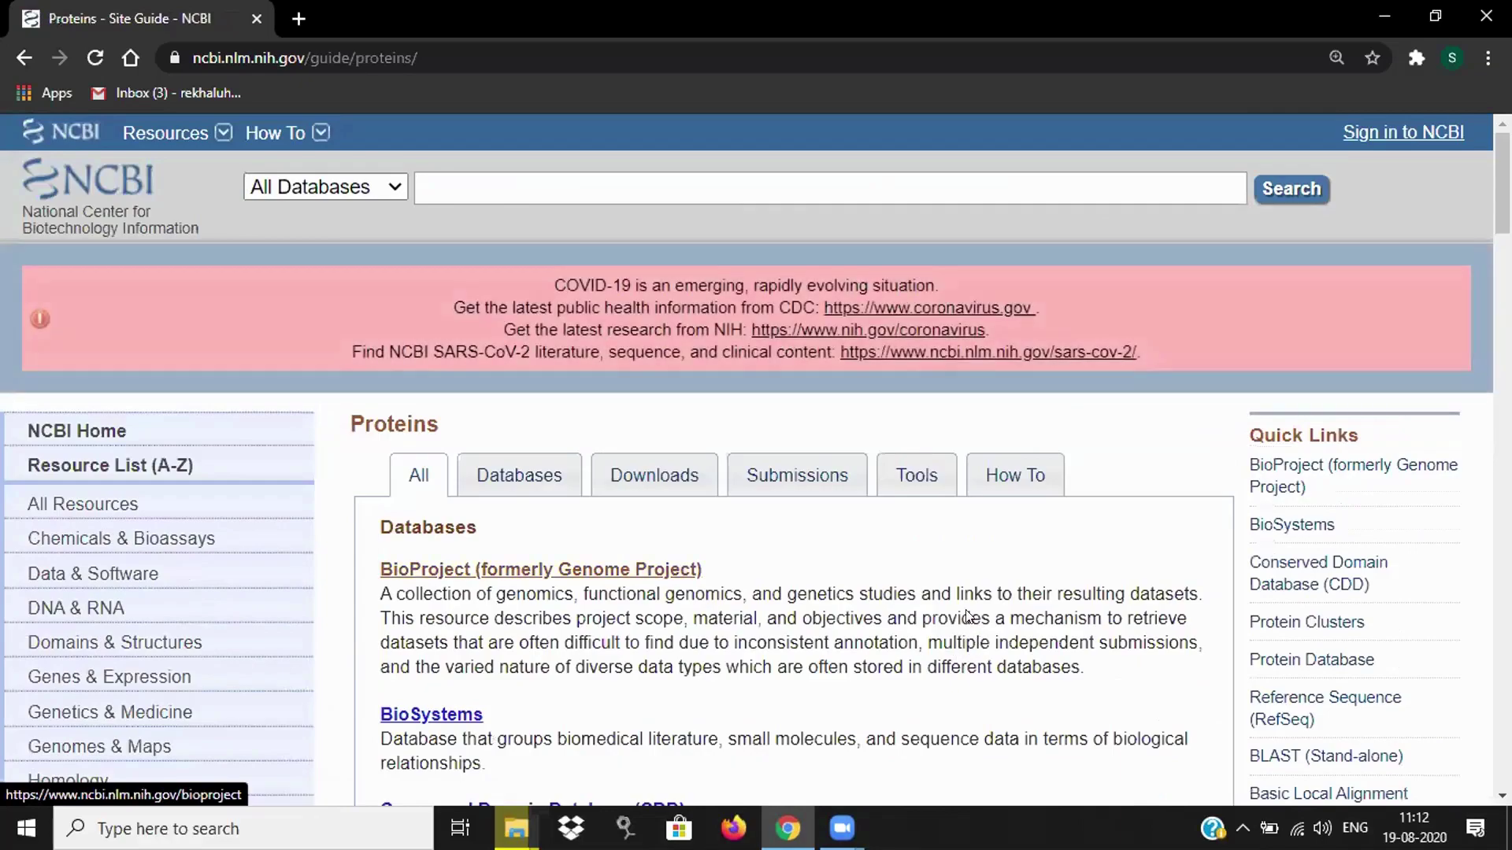
scroll(930, 542, down, 3)
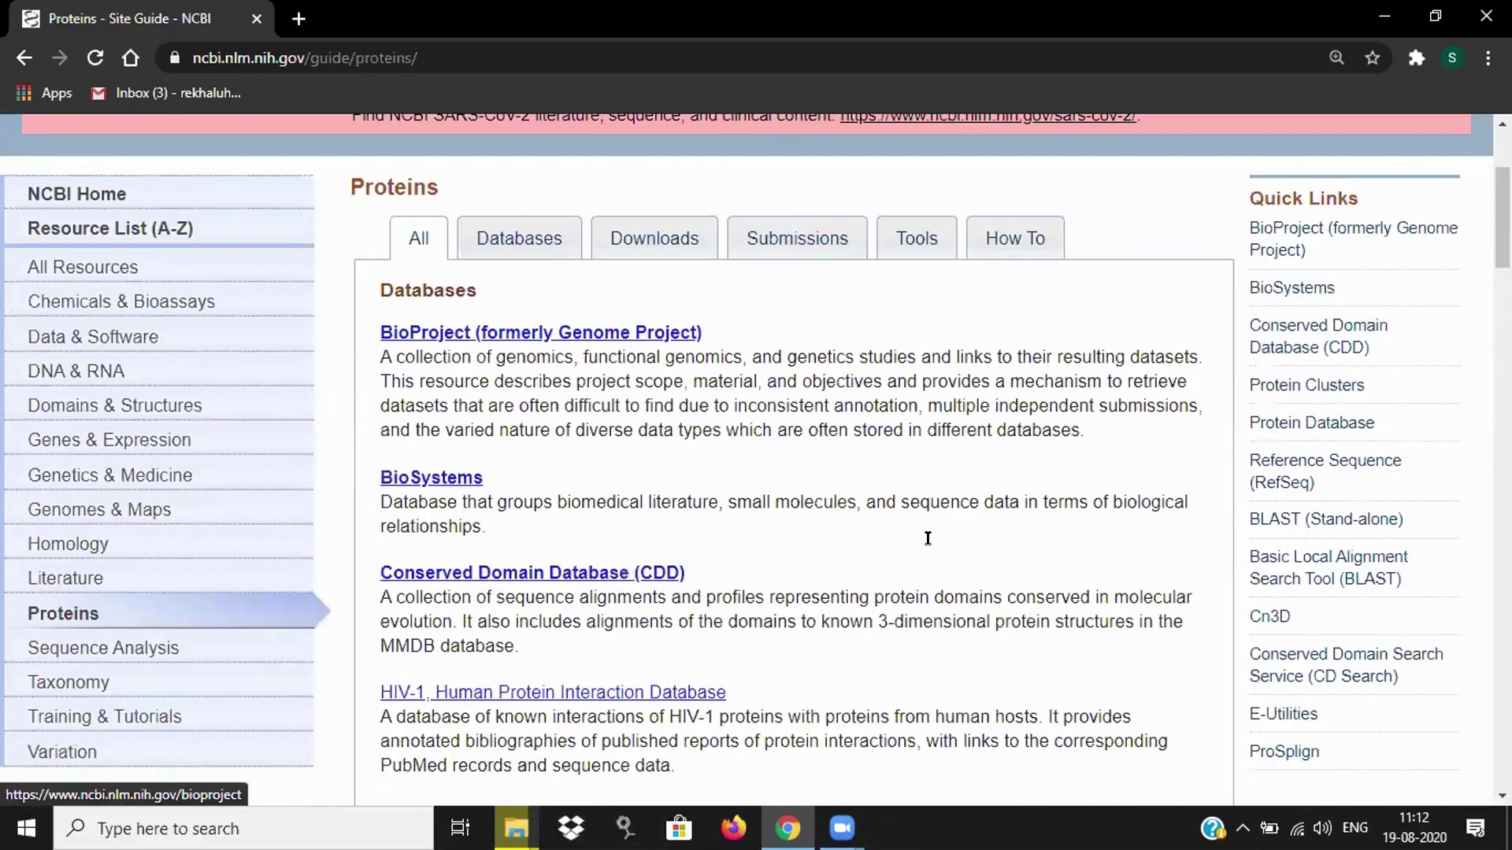
scroll(927, 539, down, 2)
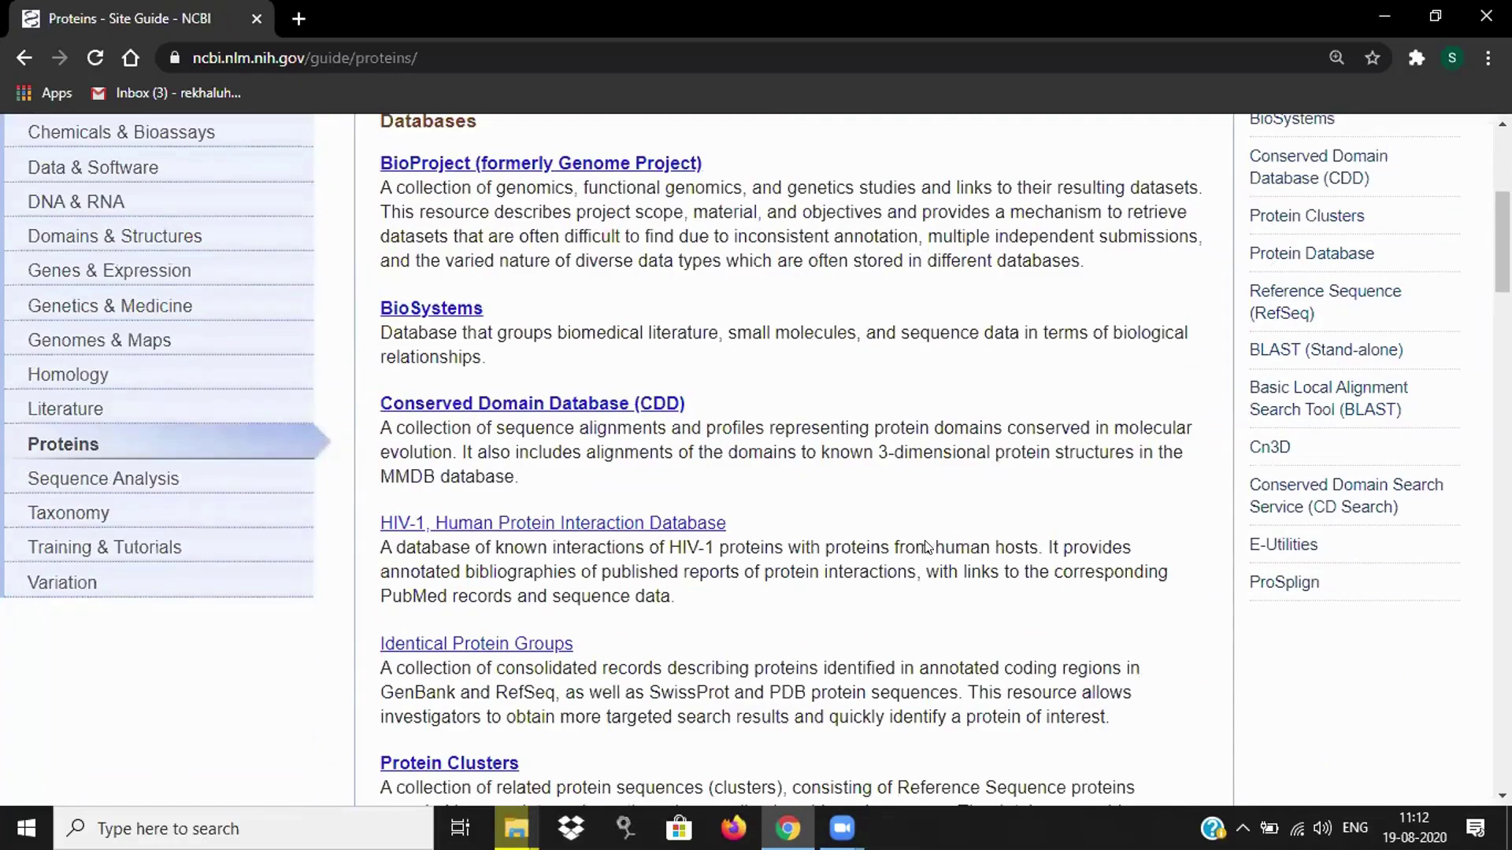
scroll(926, 551, up, 1)
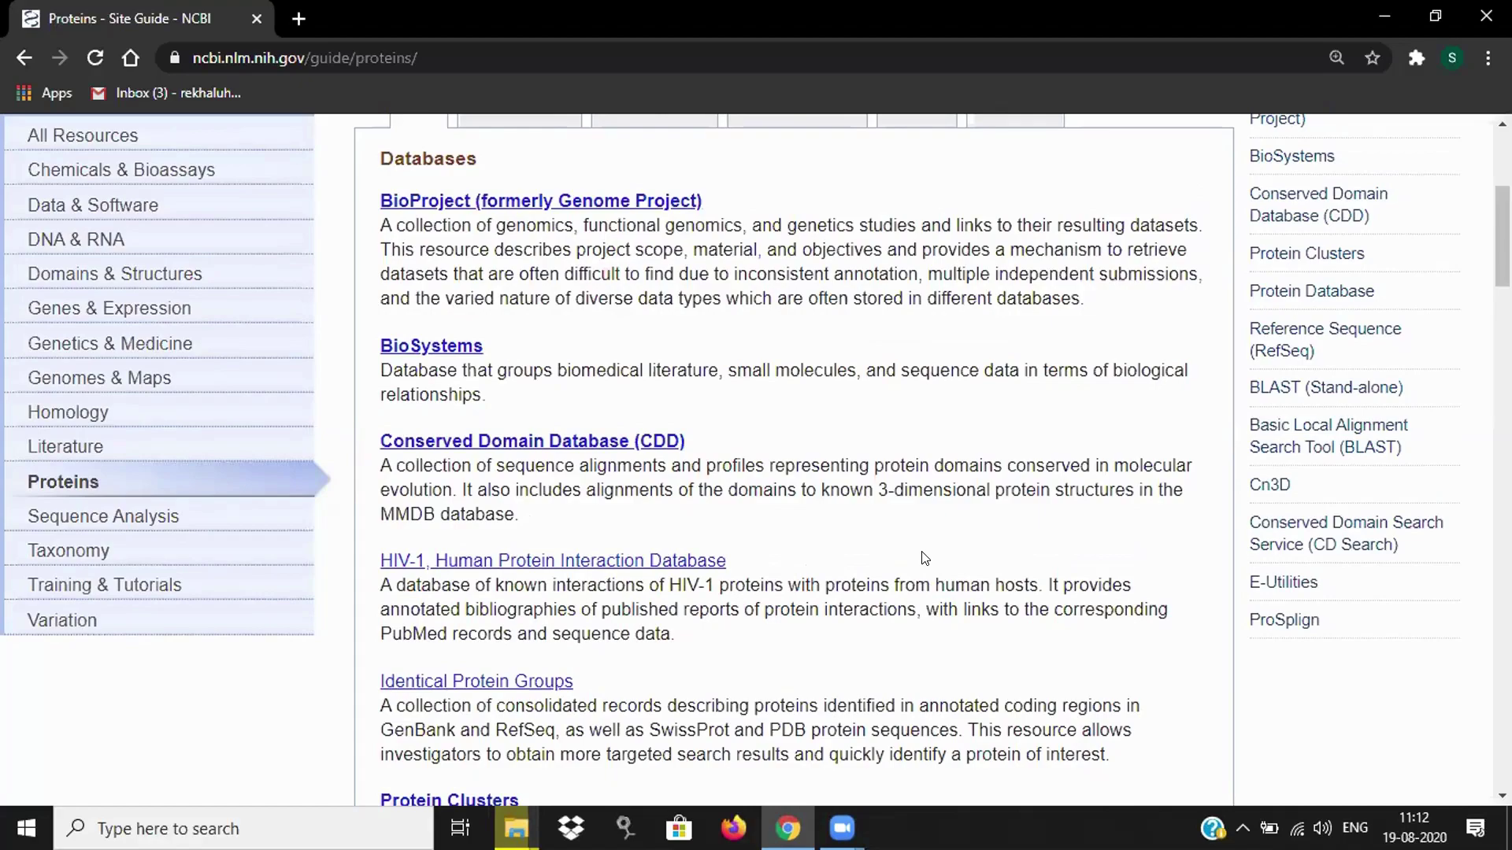
scroll(925, 558, up, 1)
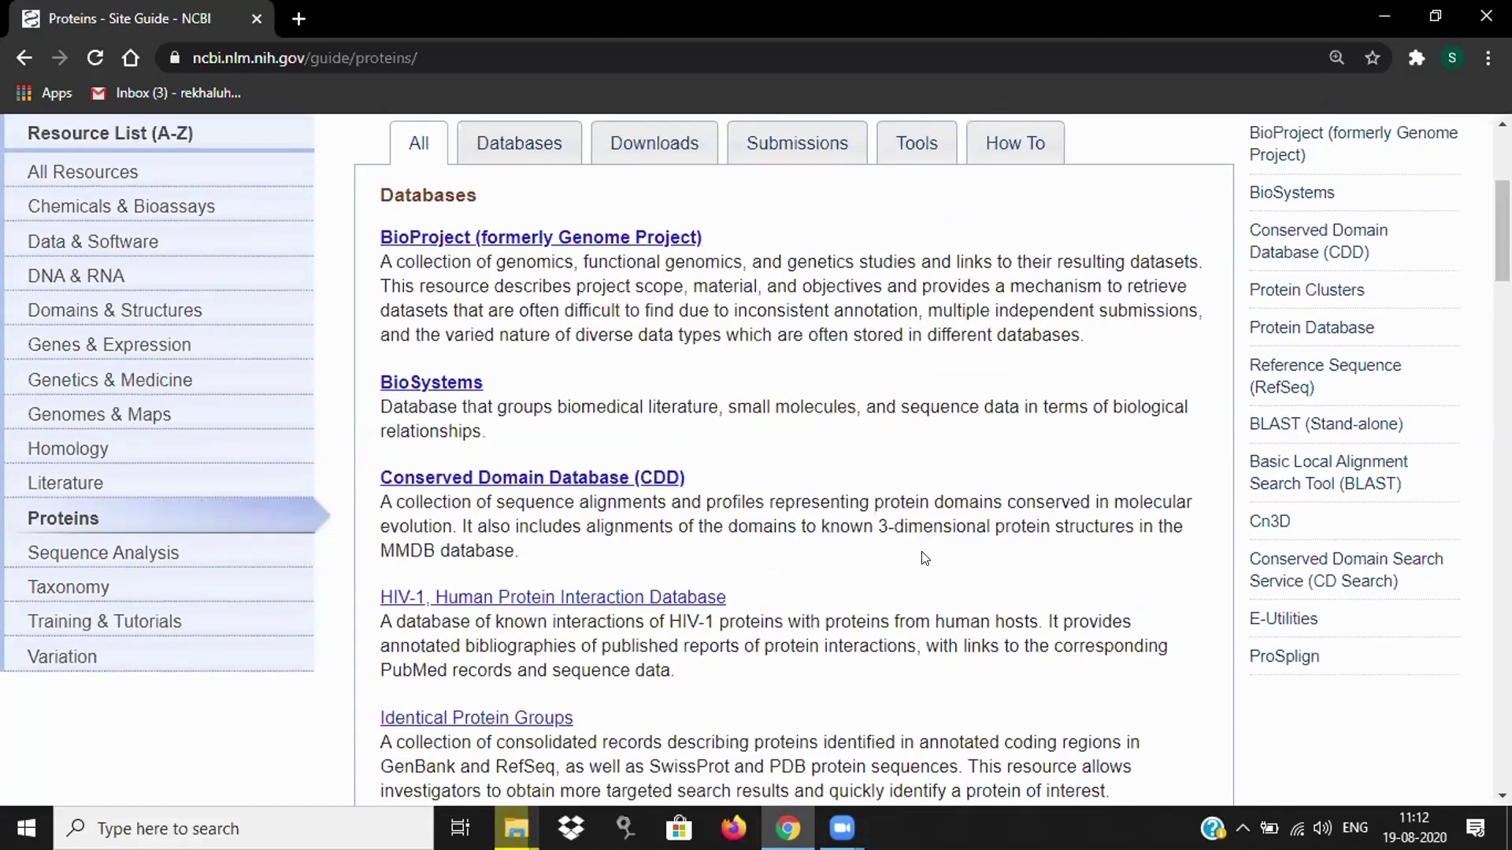
scroll(924, 558, up, 5)
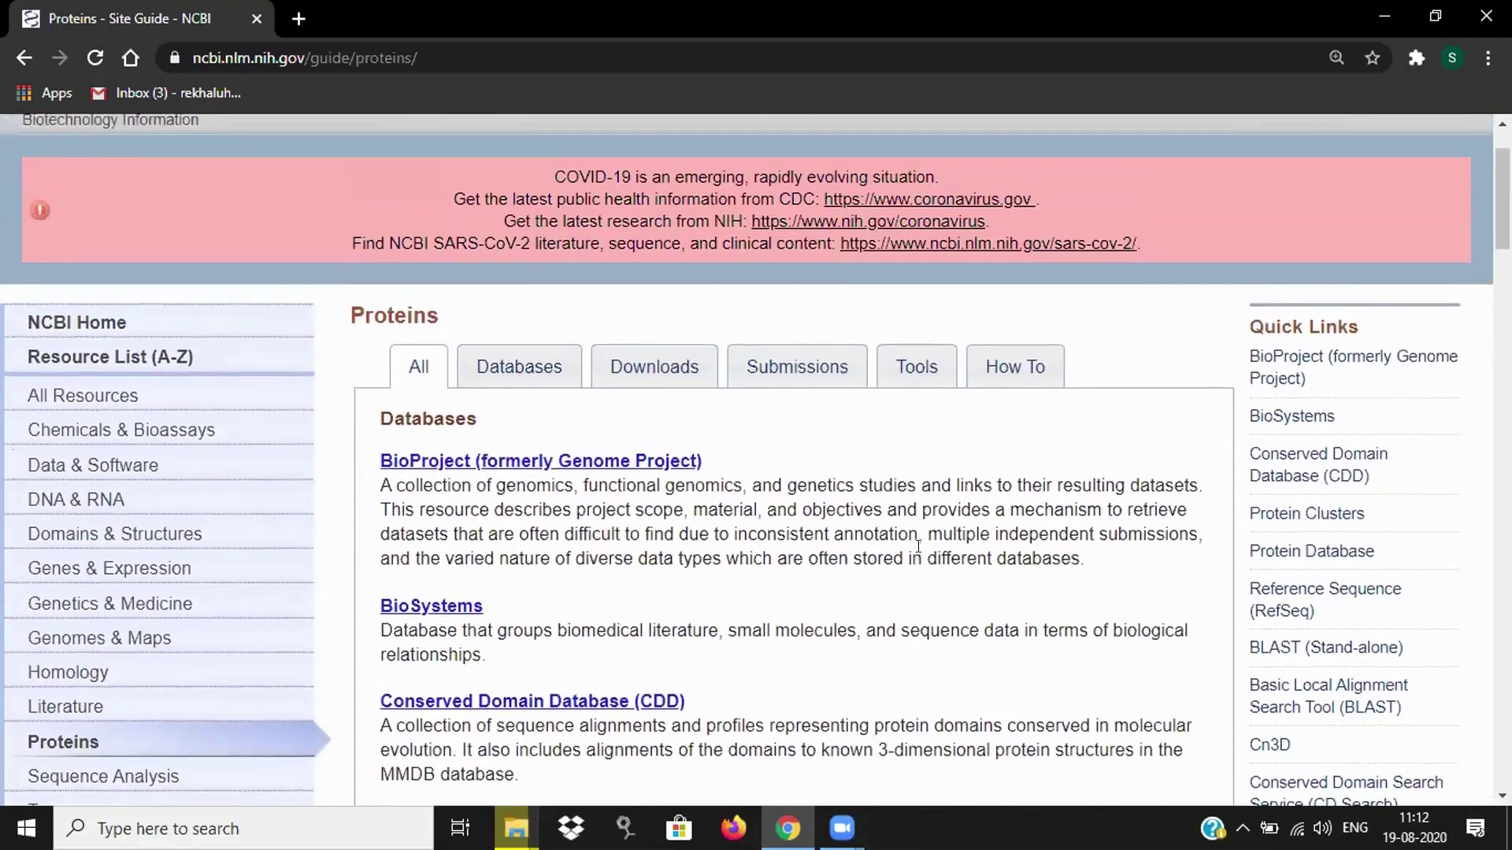
scroll(918, 546, up, 3)
Return to the NCBI home page and search All Databases for INSULIN.
click(97, 154)
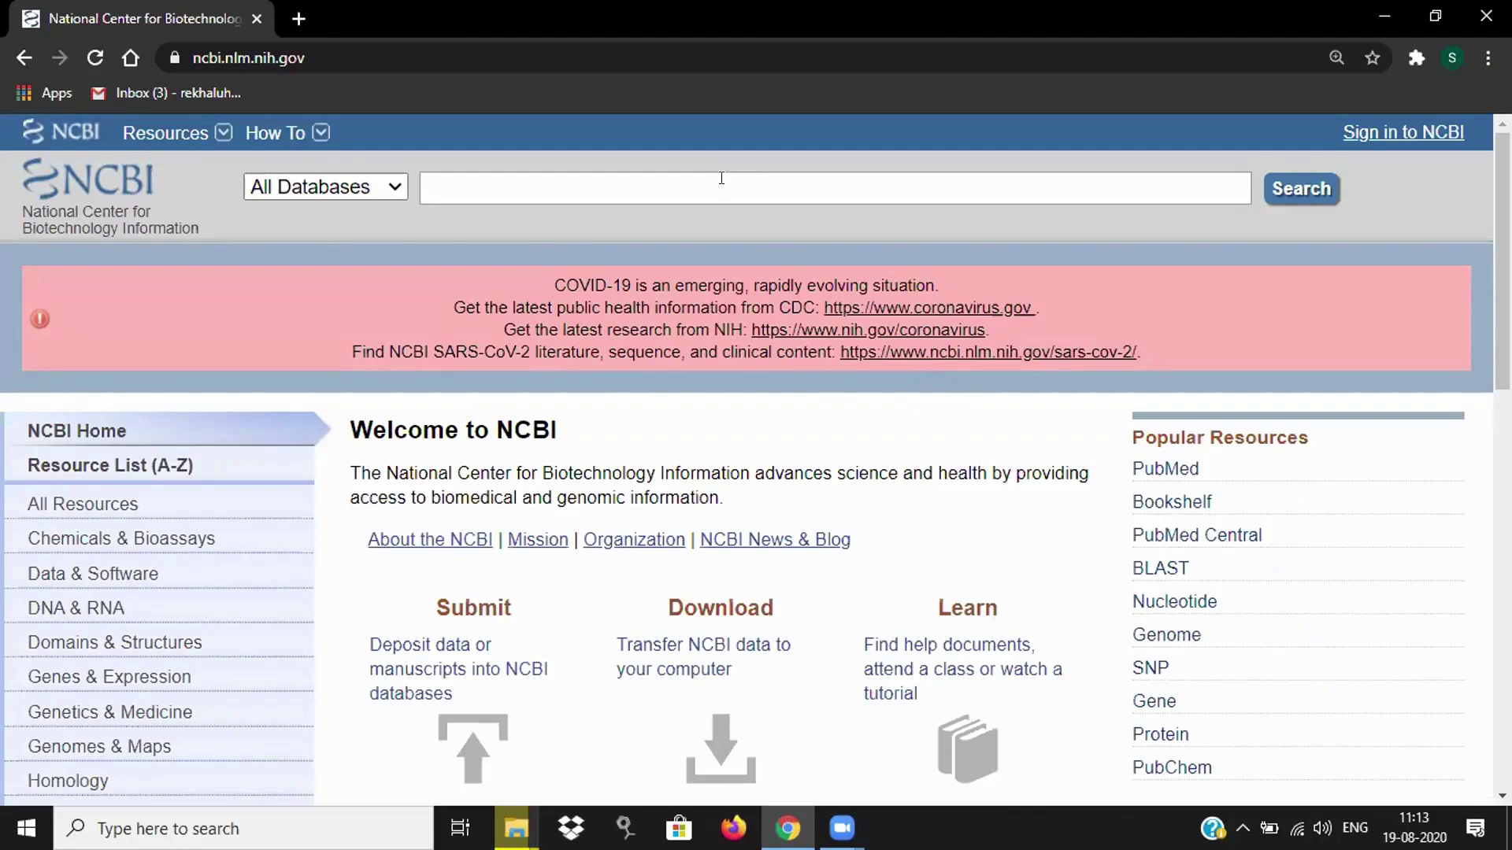
text(INSULIN)
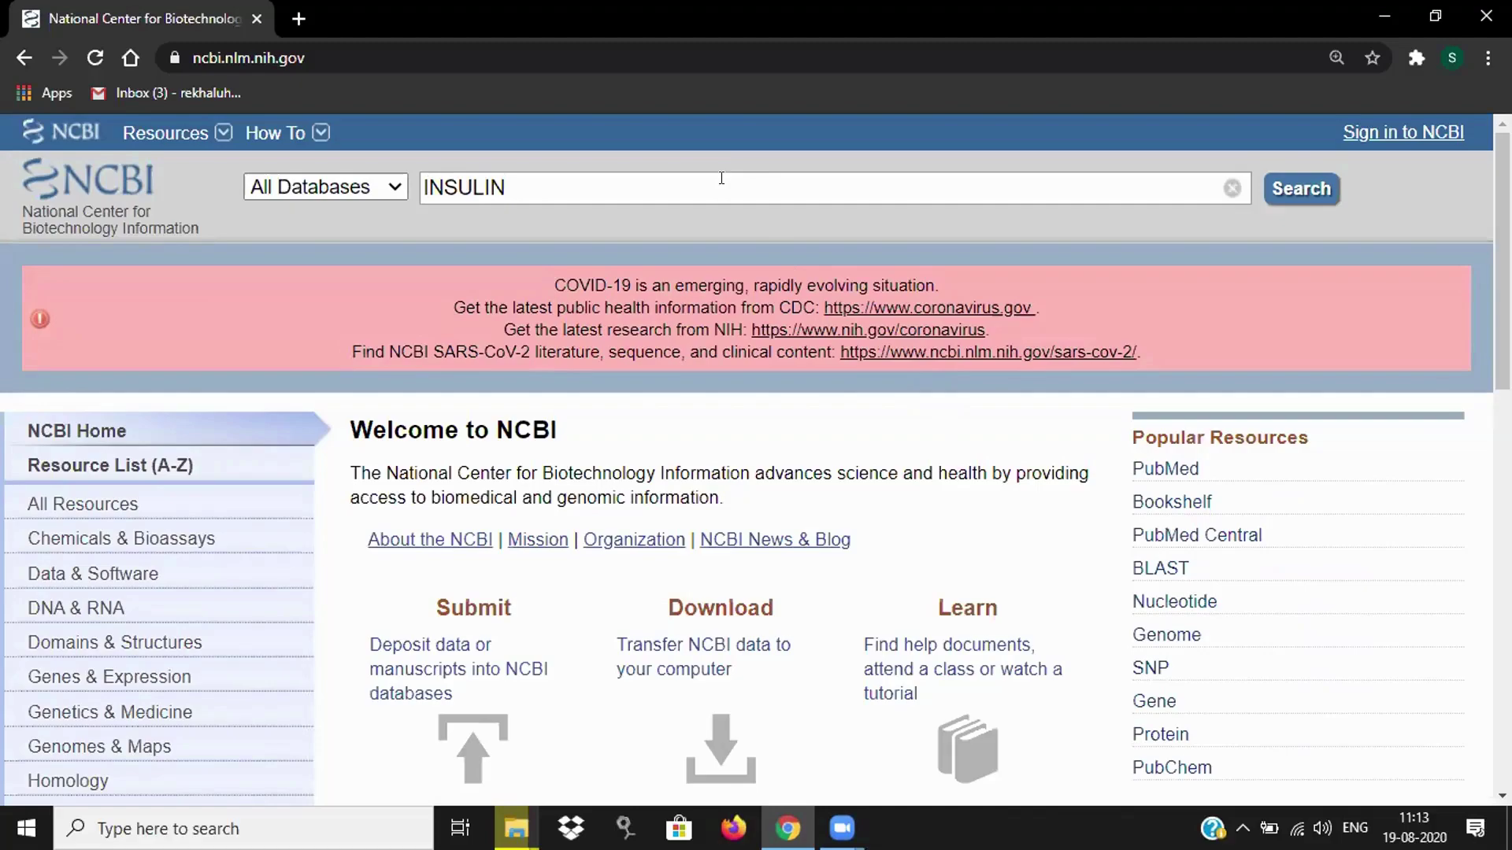
click(1279, 199)
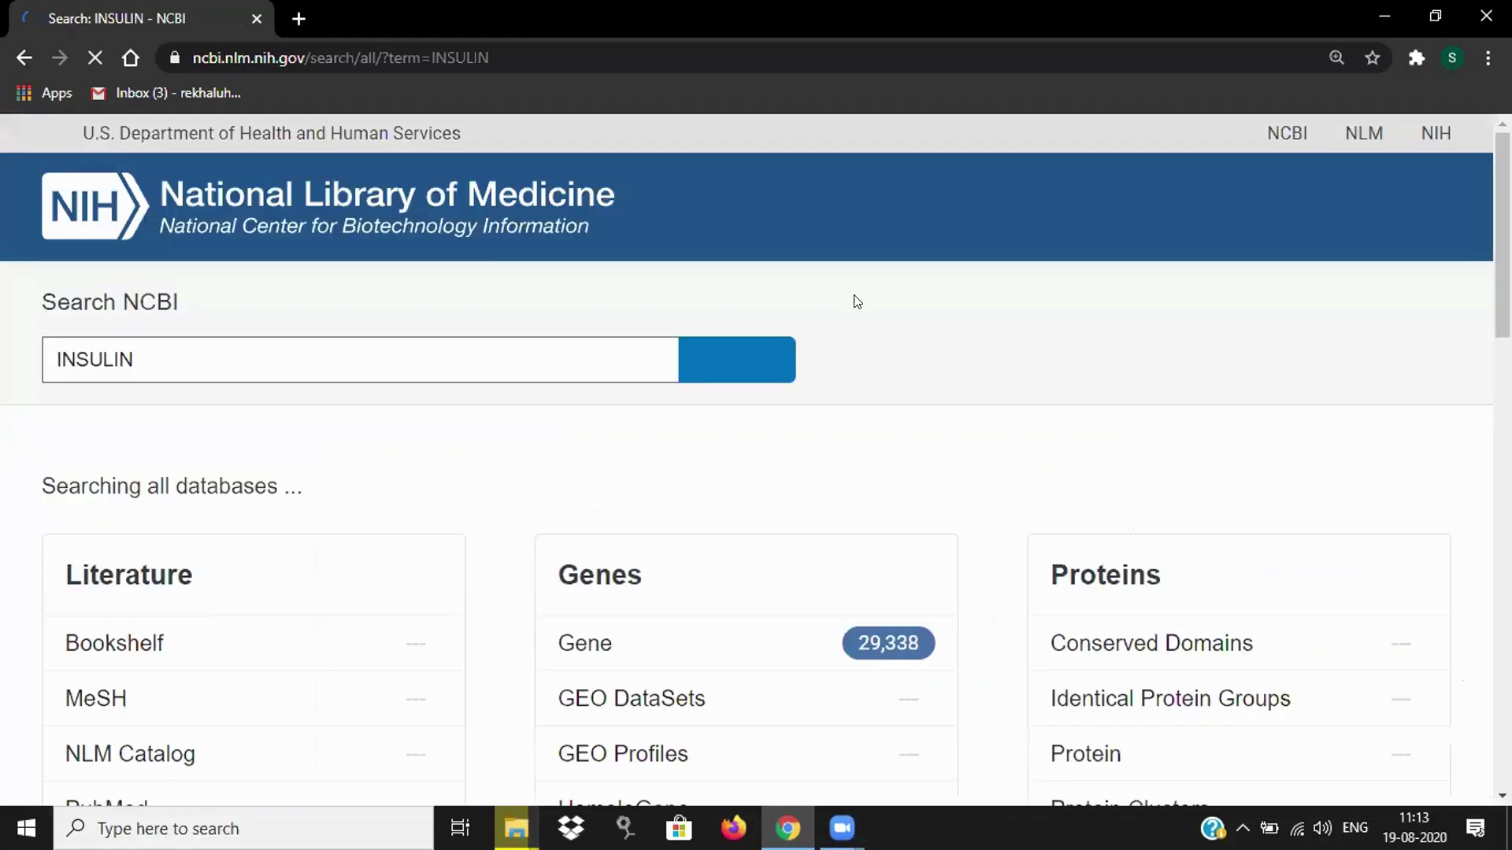
Examine the INSULIN result counts per database in the Literature, Genes, Proteins, Genomes, Genetics and PubChem groups.
scroll(890, 314, down, 4)
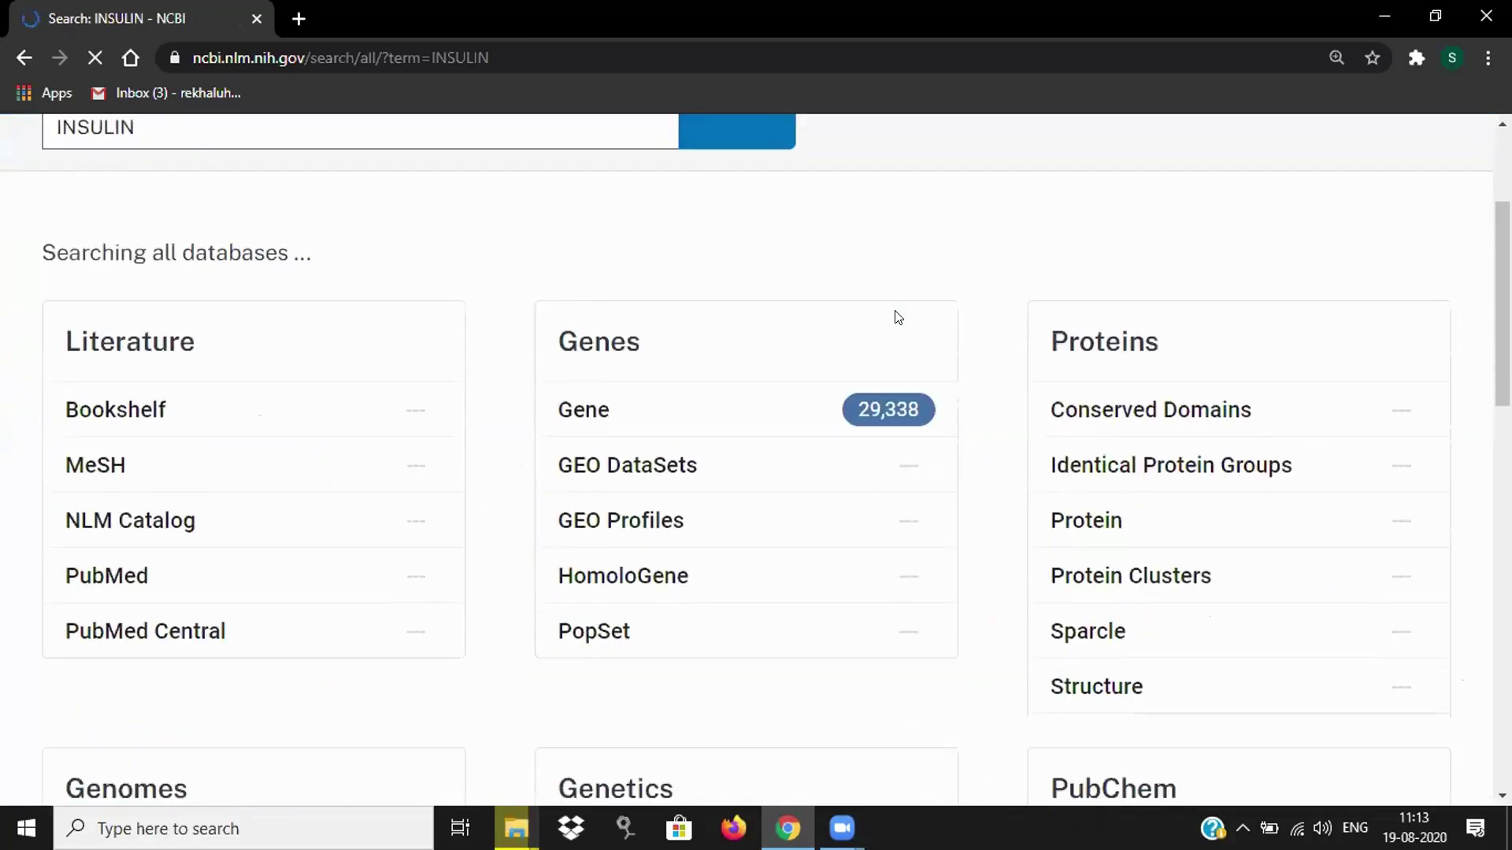
scroll(1008, 402, down, 1)
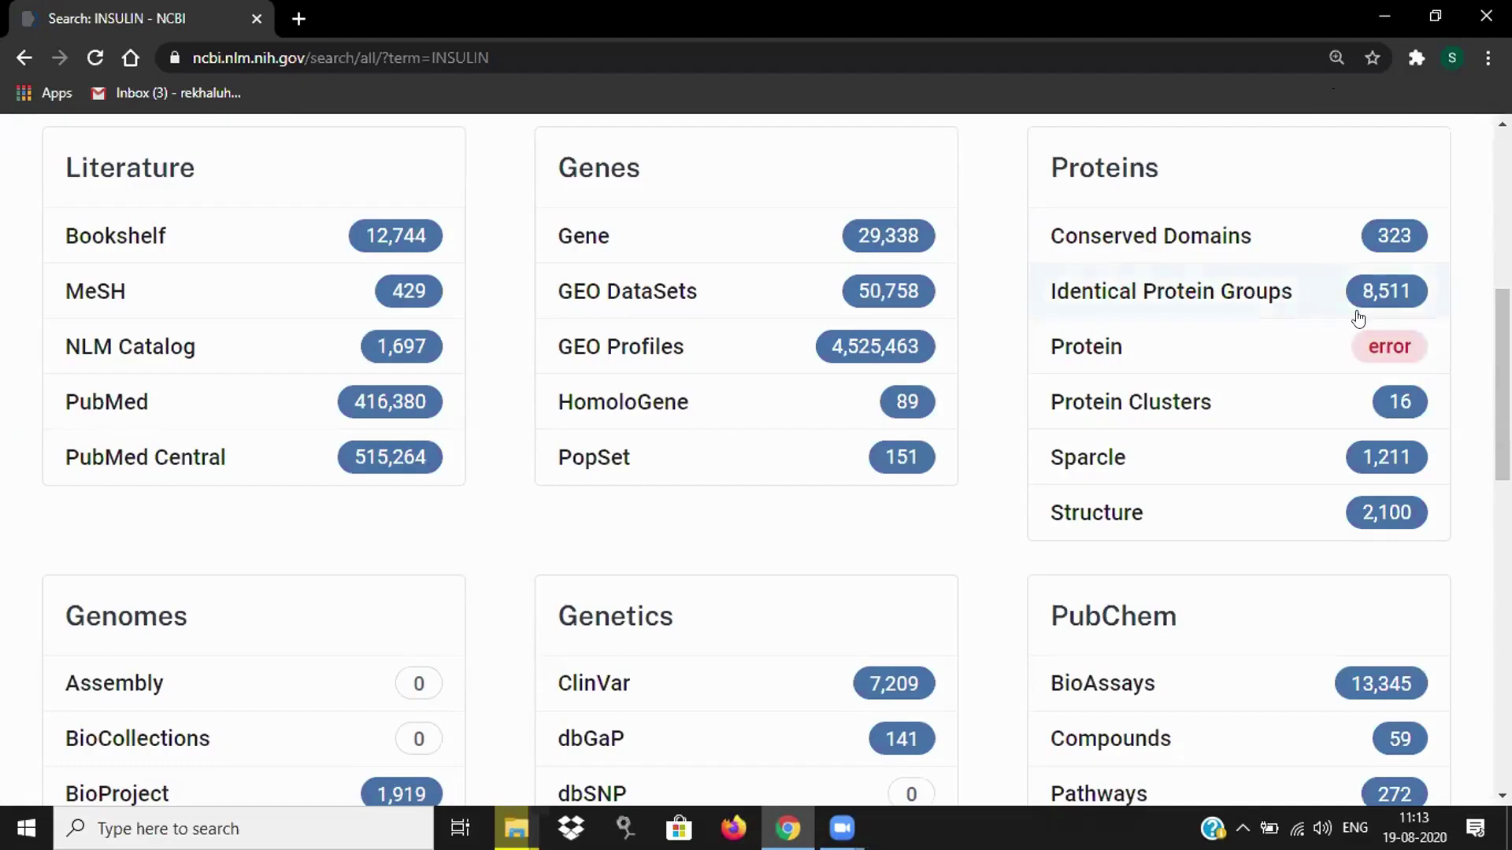
scroll(1386, 331, down, 2)
scroll(1407, 394, up, 1)
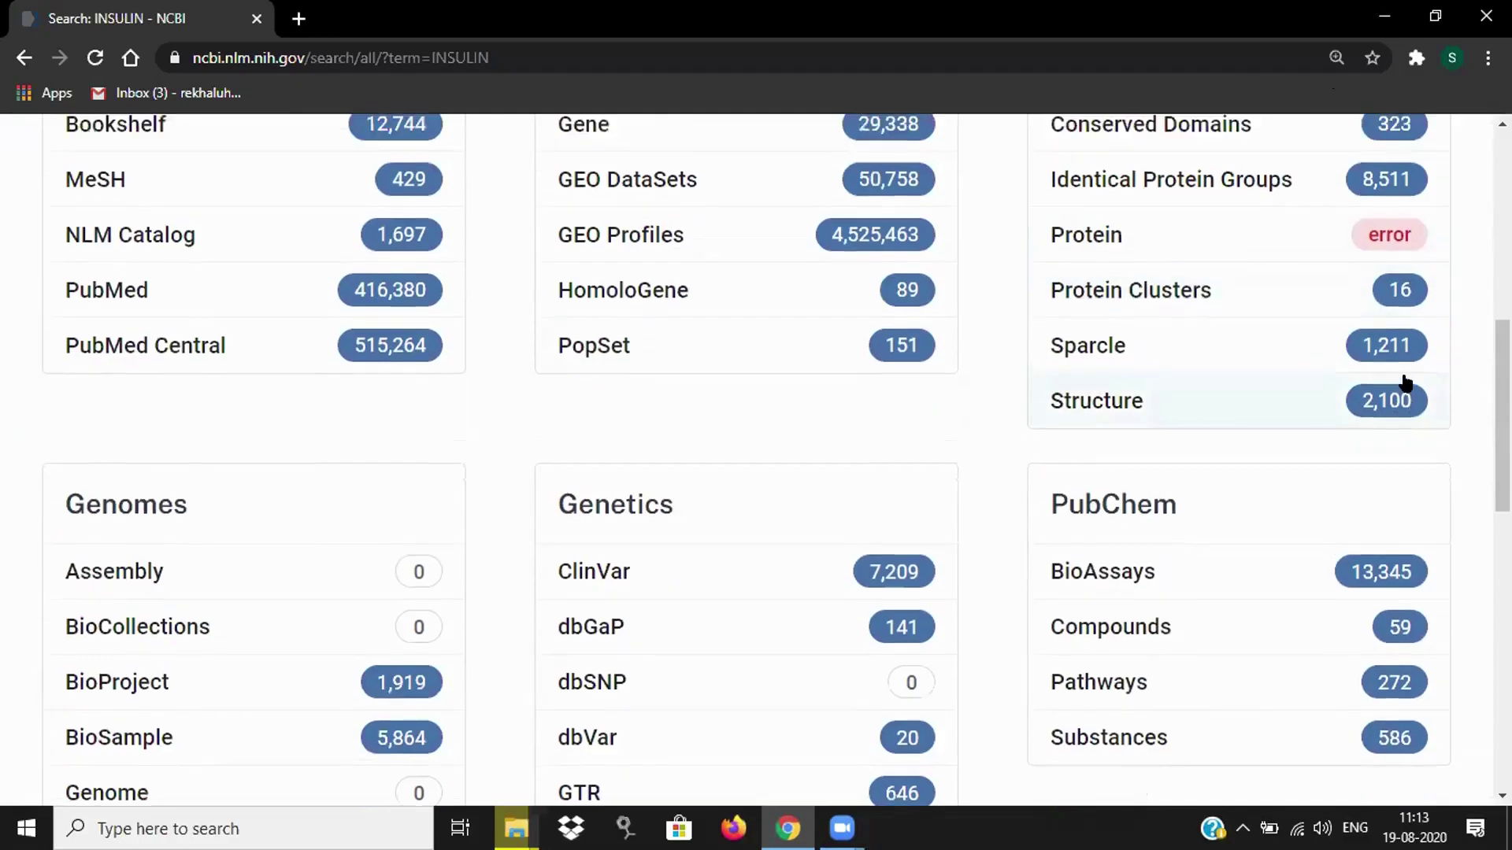
scroll(1403, 381, down, 3)
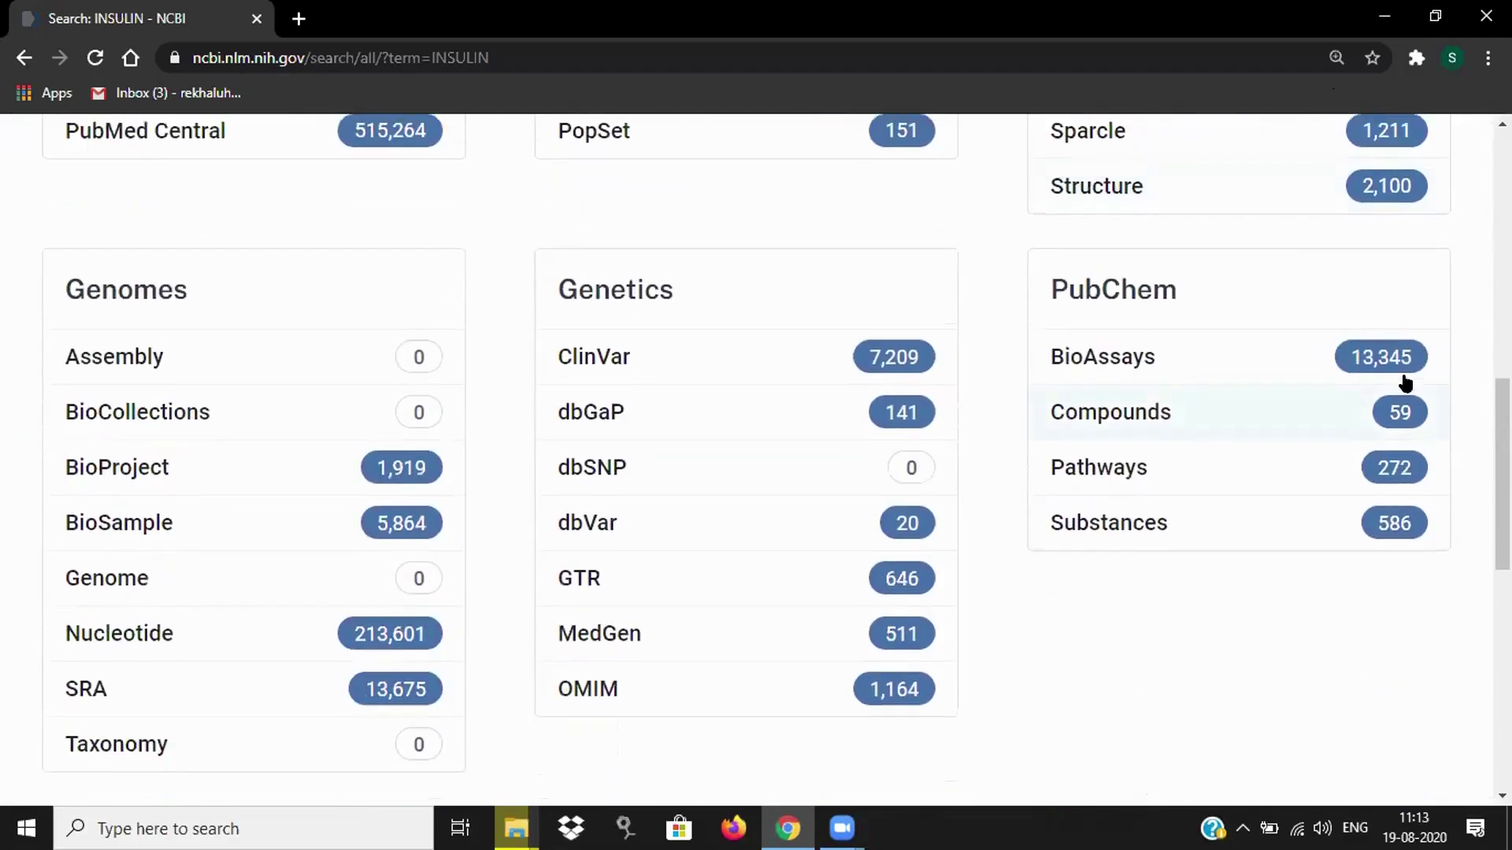
scroll(1405, 382, up, 3)
scroll(1406, 382, up, 2)
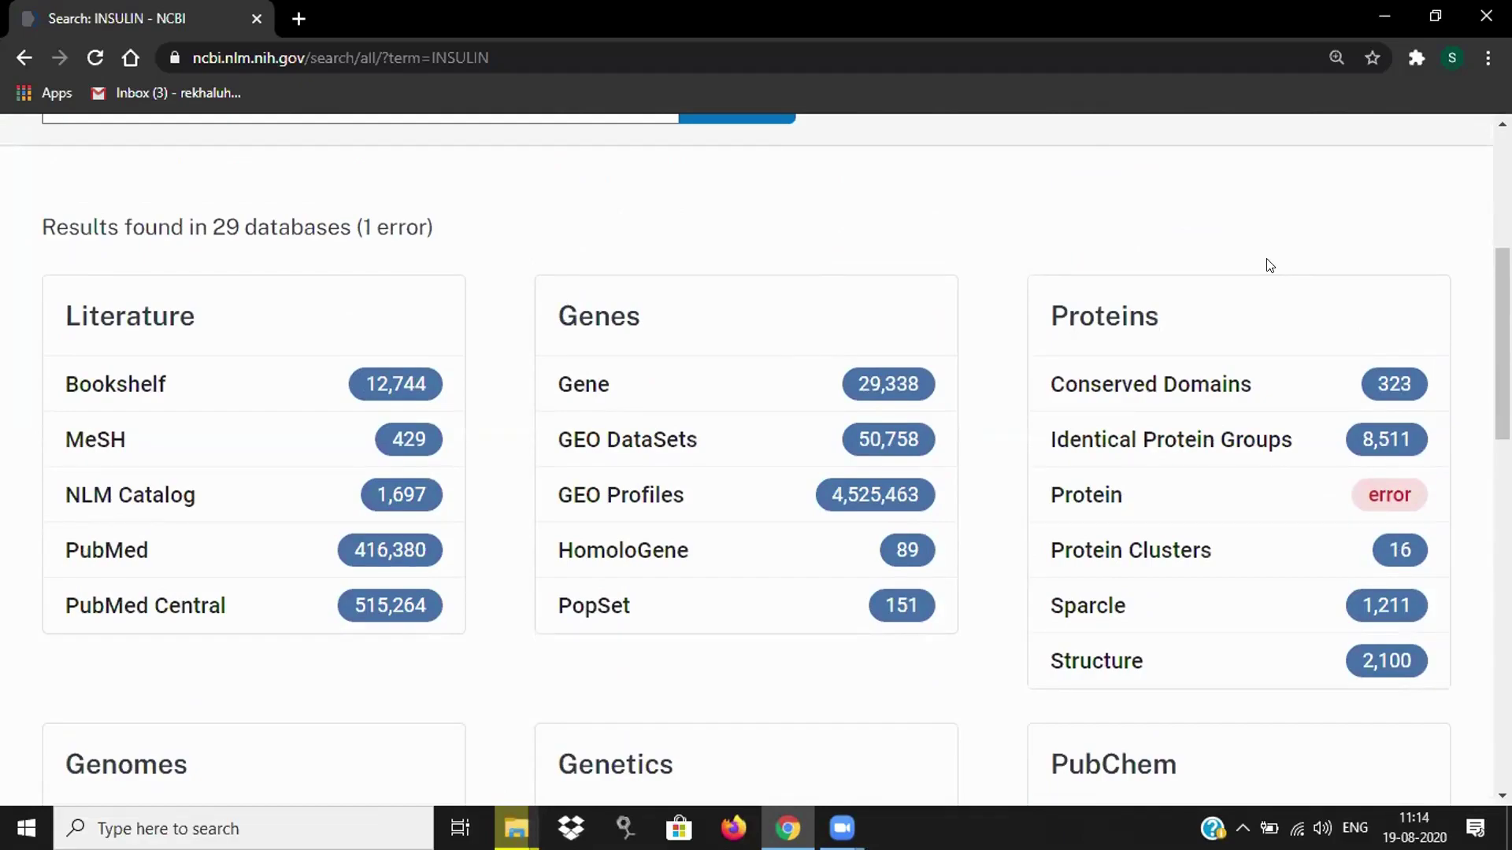
scroll(1270, 266, down, 1)
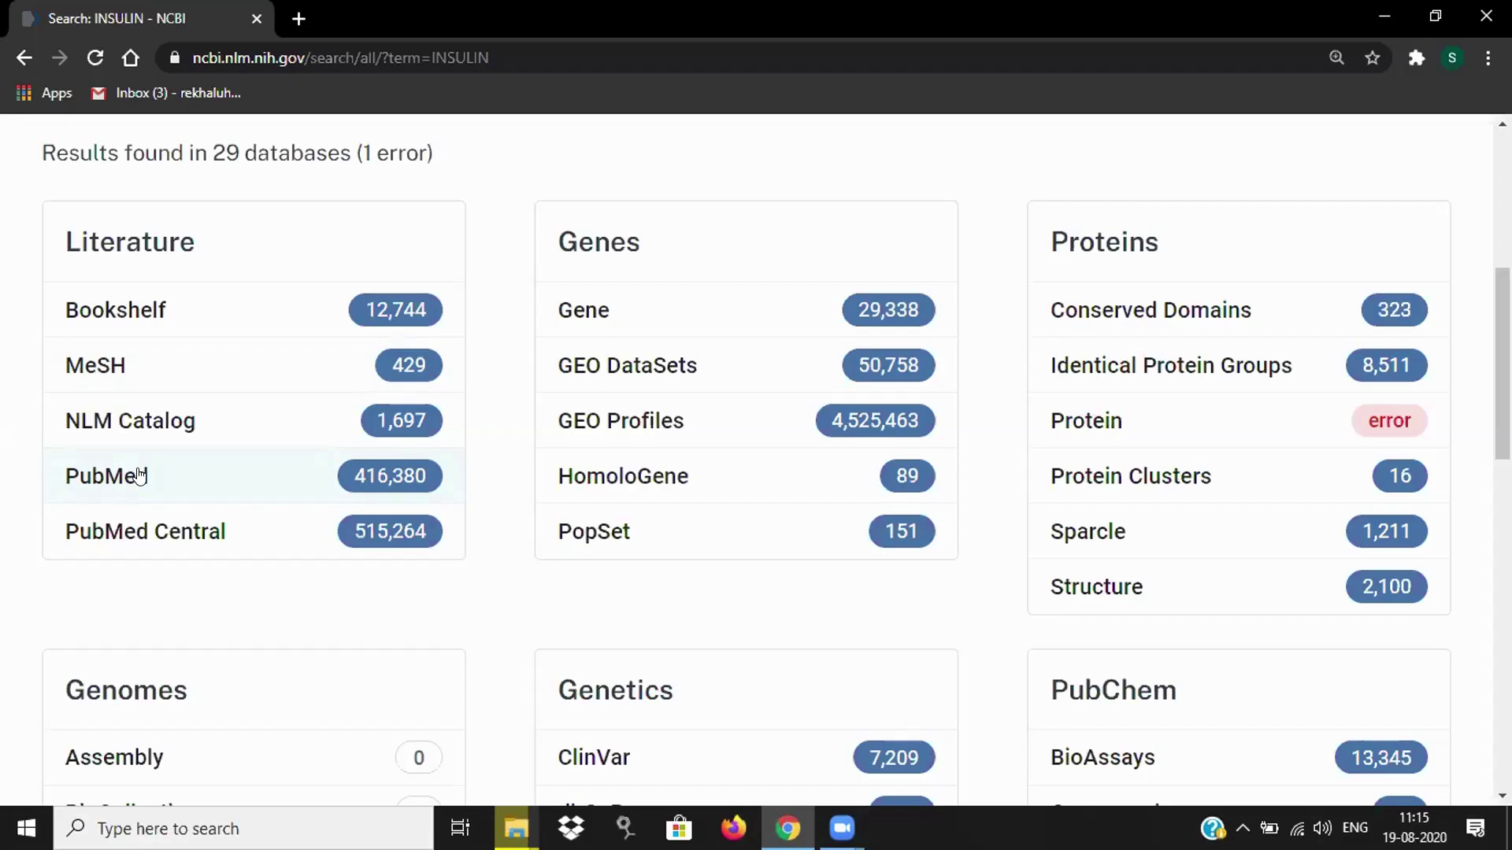
Open the PubMed literature results for INSULIN and look over the listed articles and available filters.
right_click(139, 475)
click(80, 473)
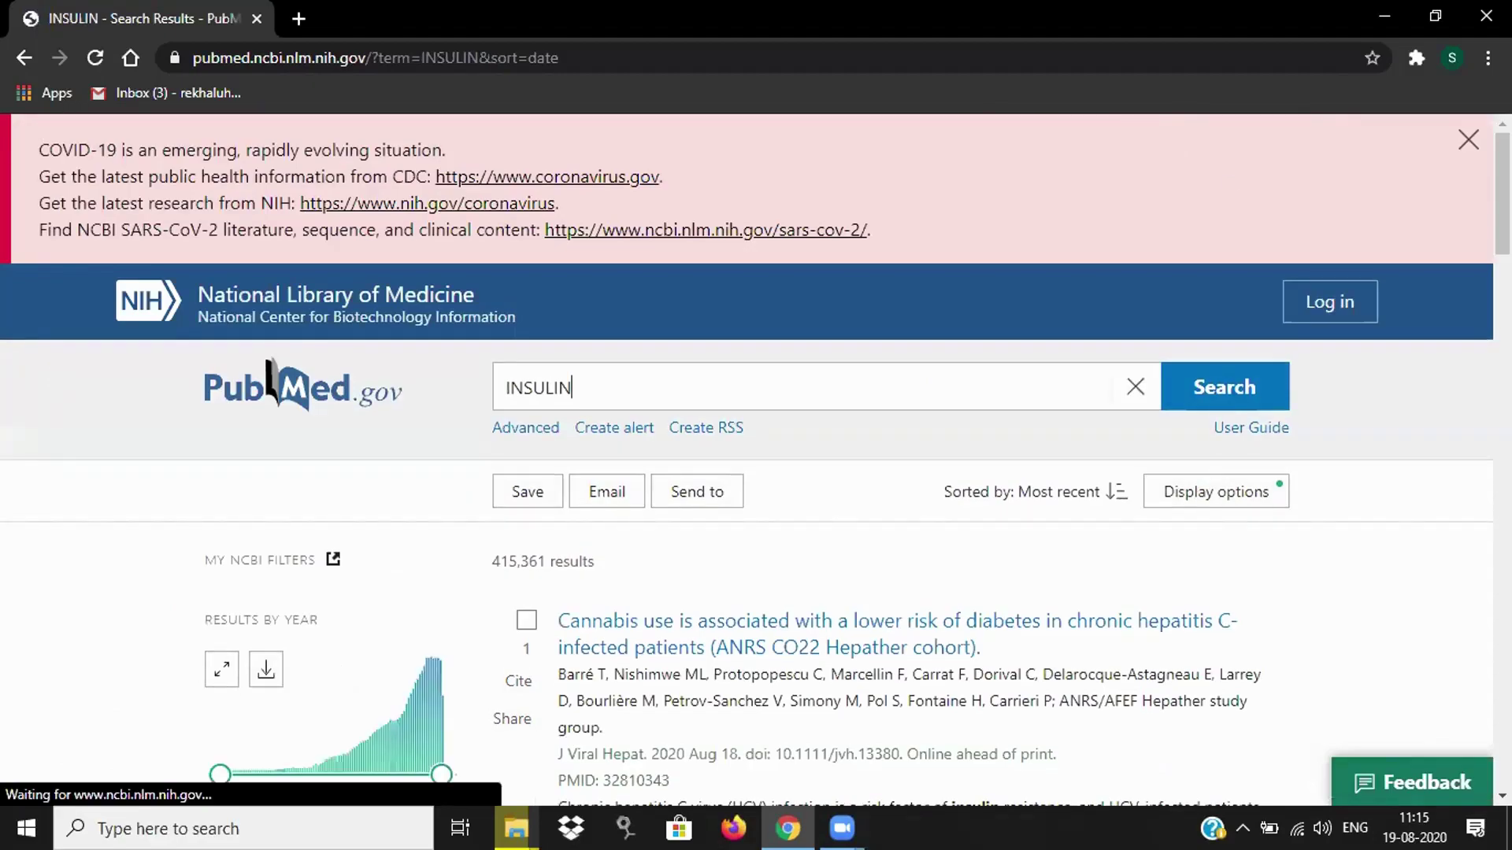
scroll(253, 280, down, 4)
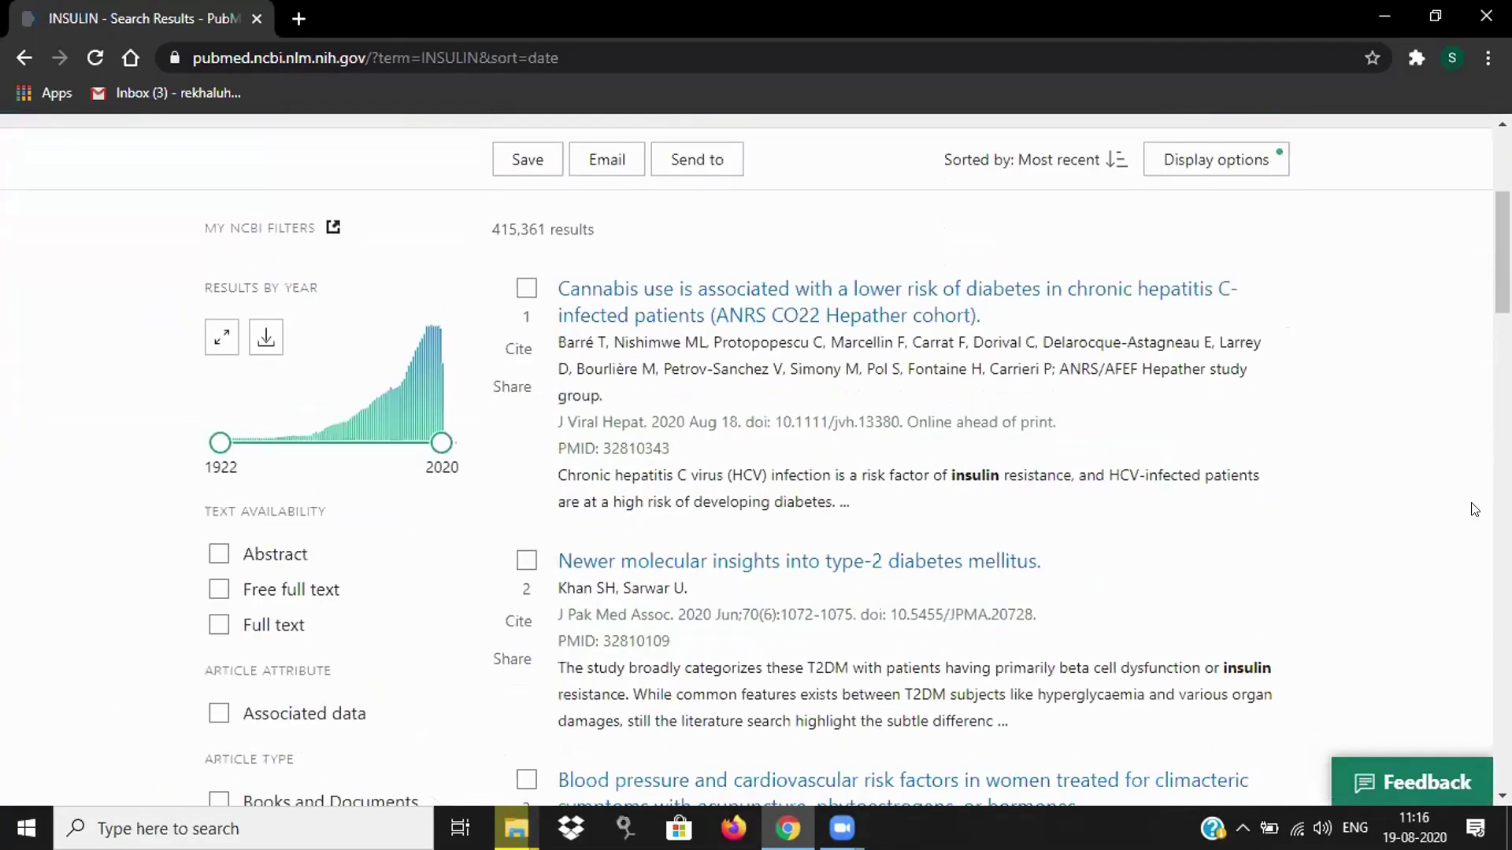
scroll(1377, 347, down, 1)
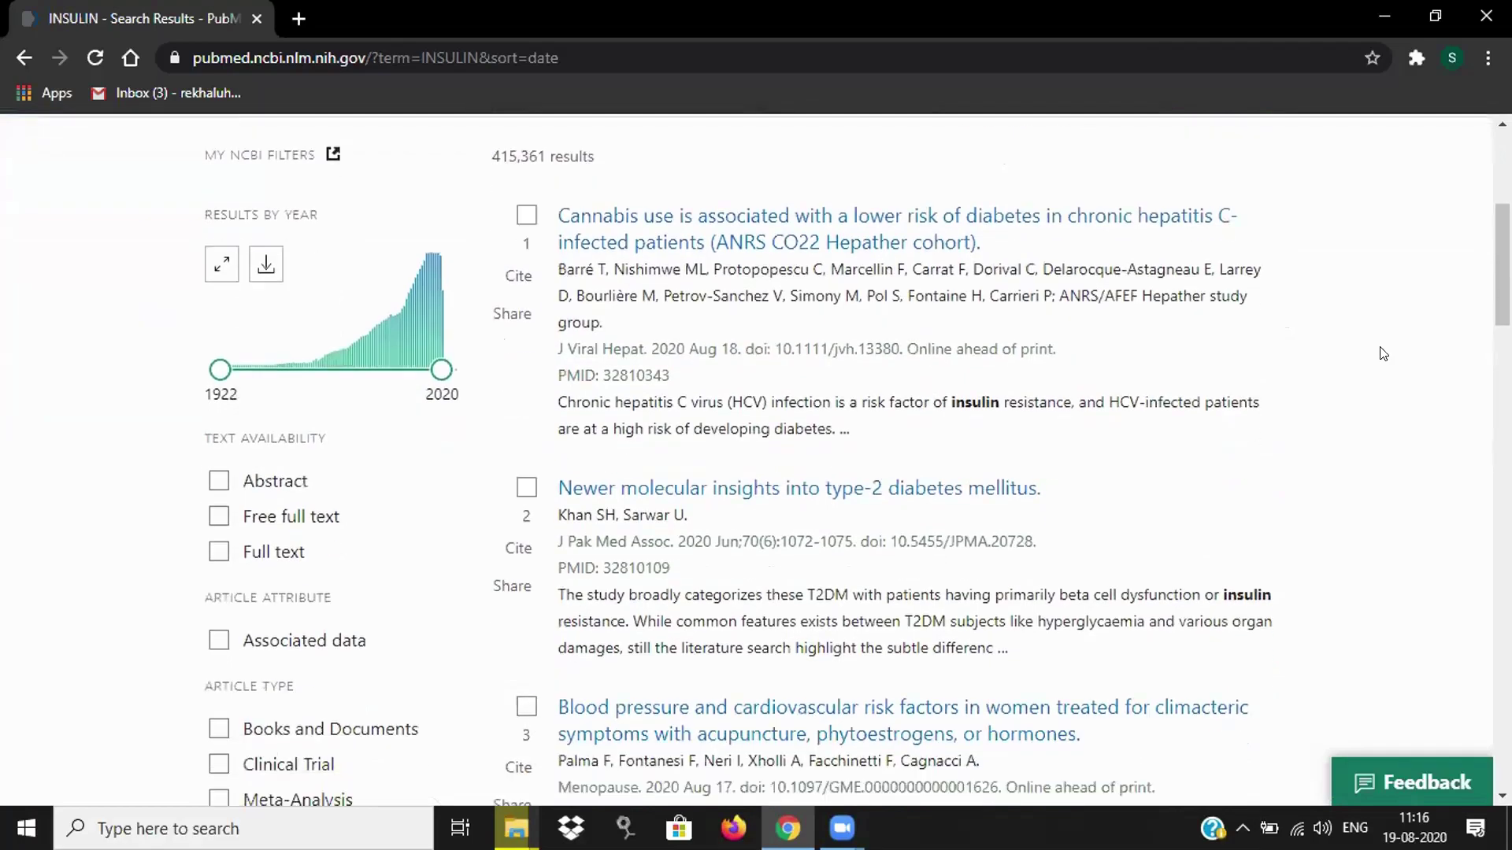
scroll(1383, 354, up, 2)
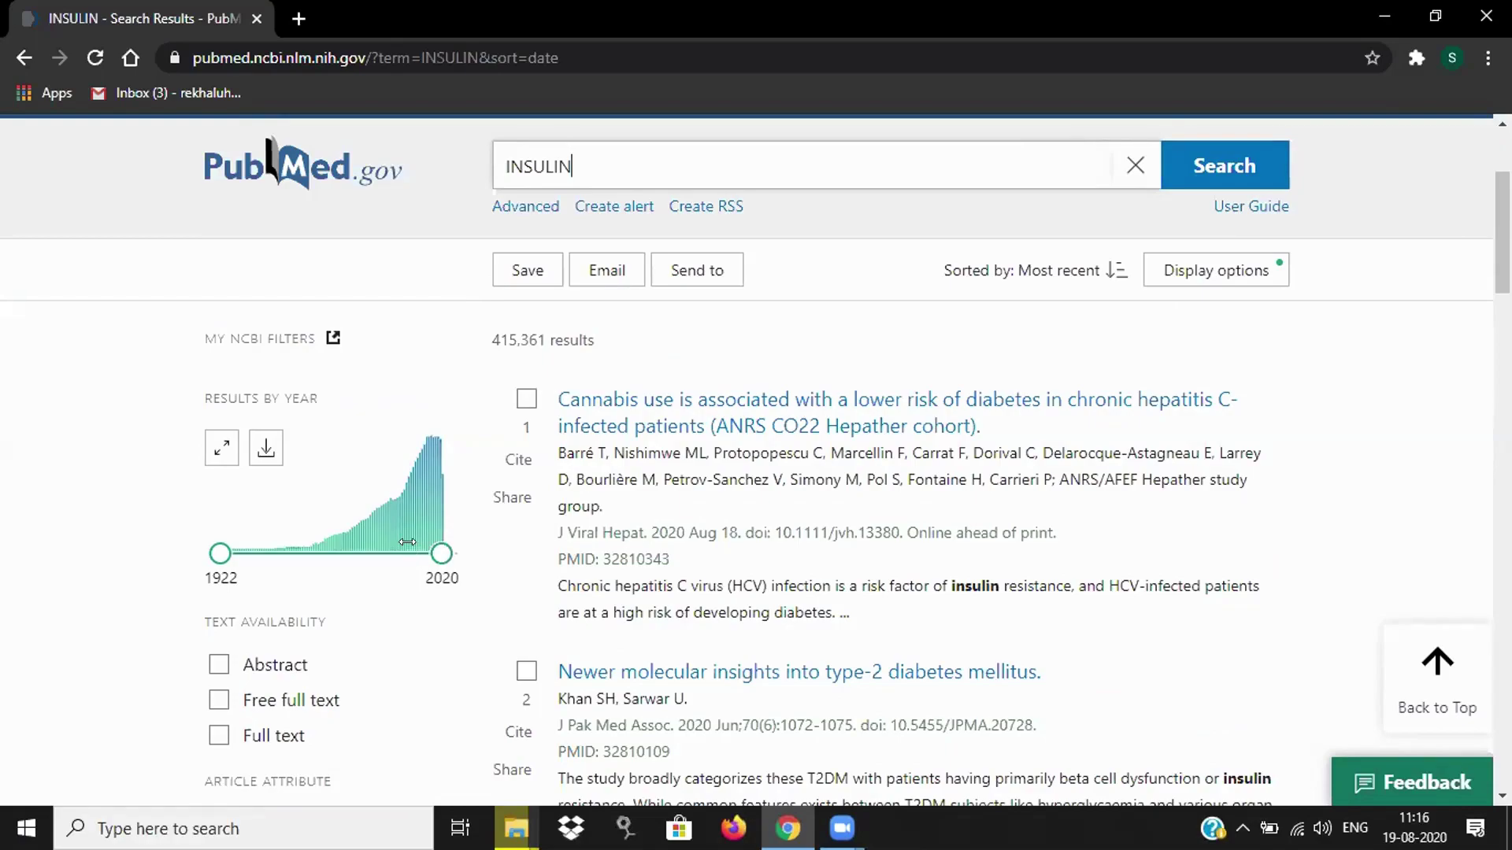
Limit the PubMed results for INSULIN to the publication years 2014-2020.
mouse_move(437, 522)
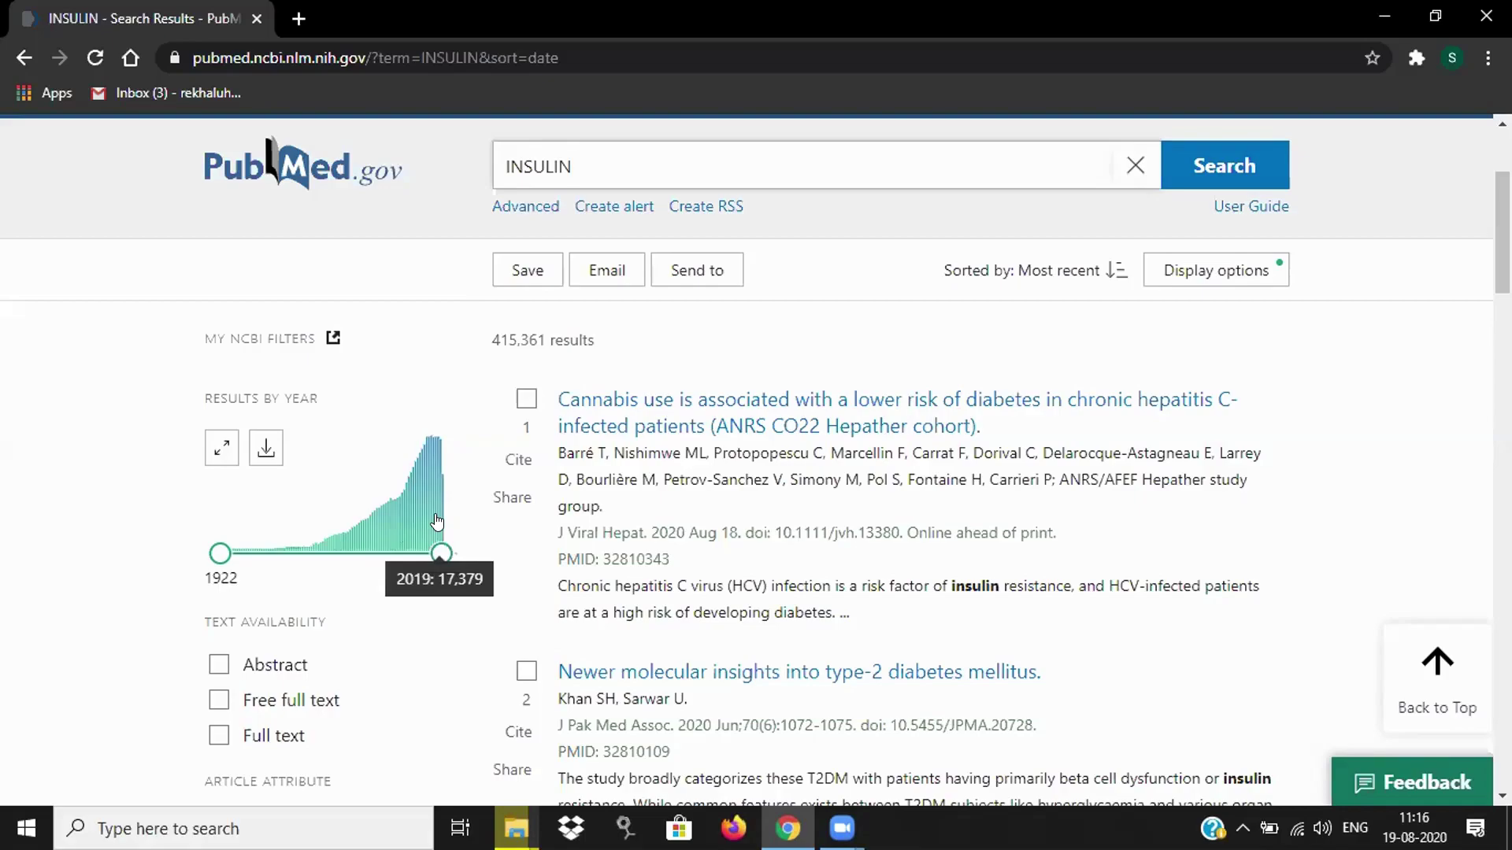
drag(220, 553, 419, 551)
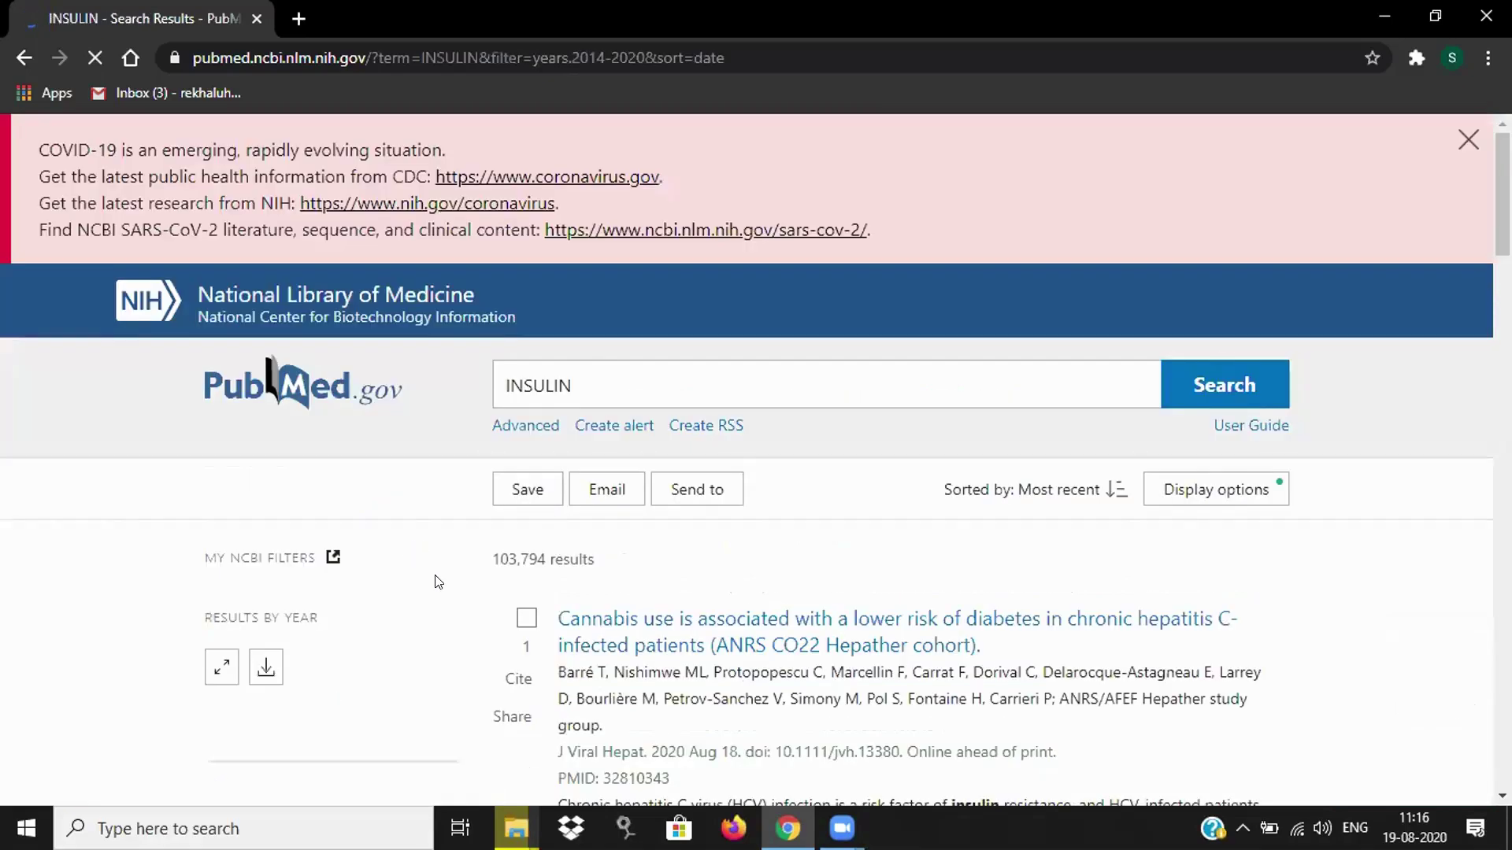
scroll(449, 586, down, 5)
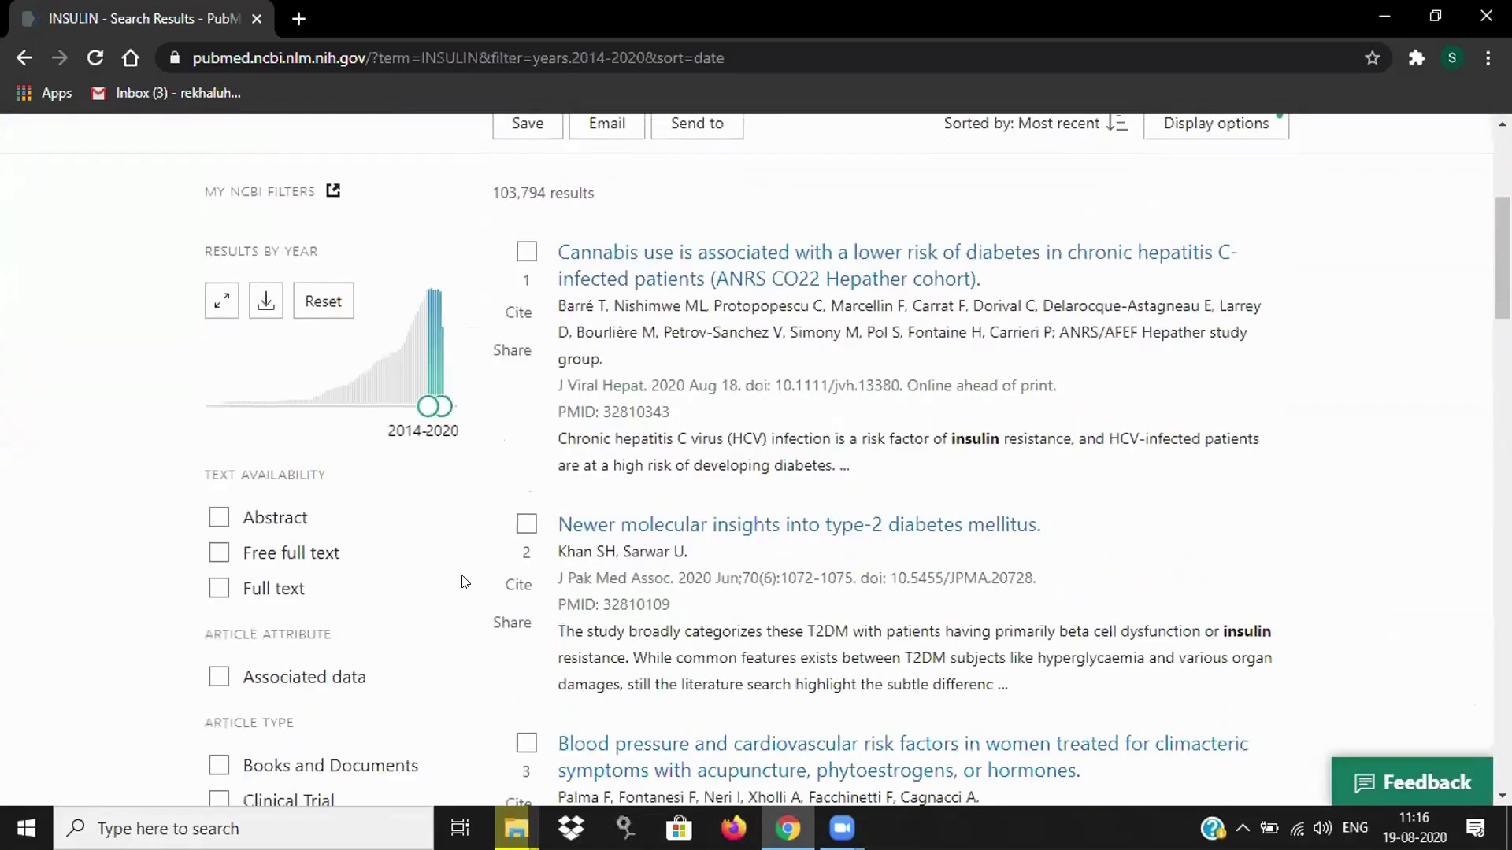
Examine the text availability, article attribute, article type and publication date filters for the INSULIN results.
scroll(465, 582, up, 1)
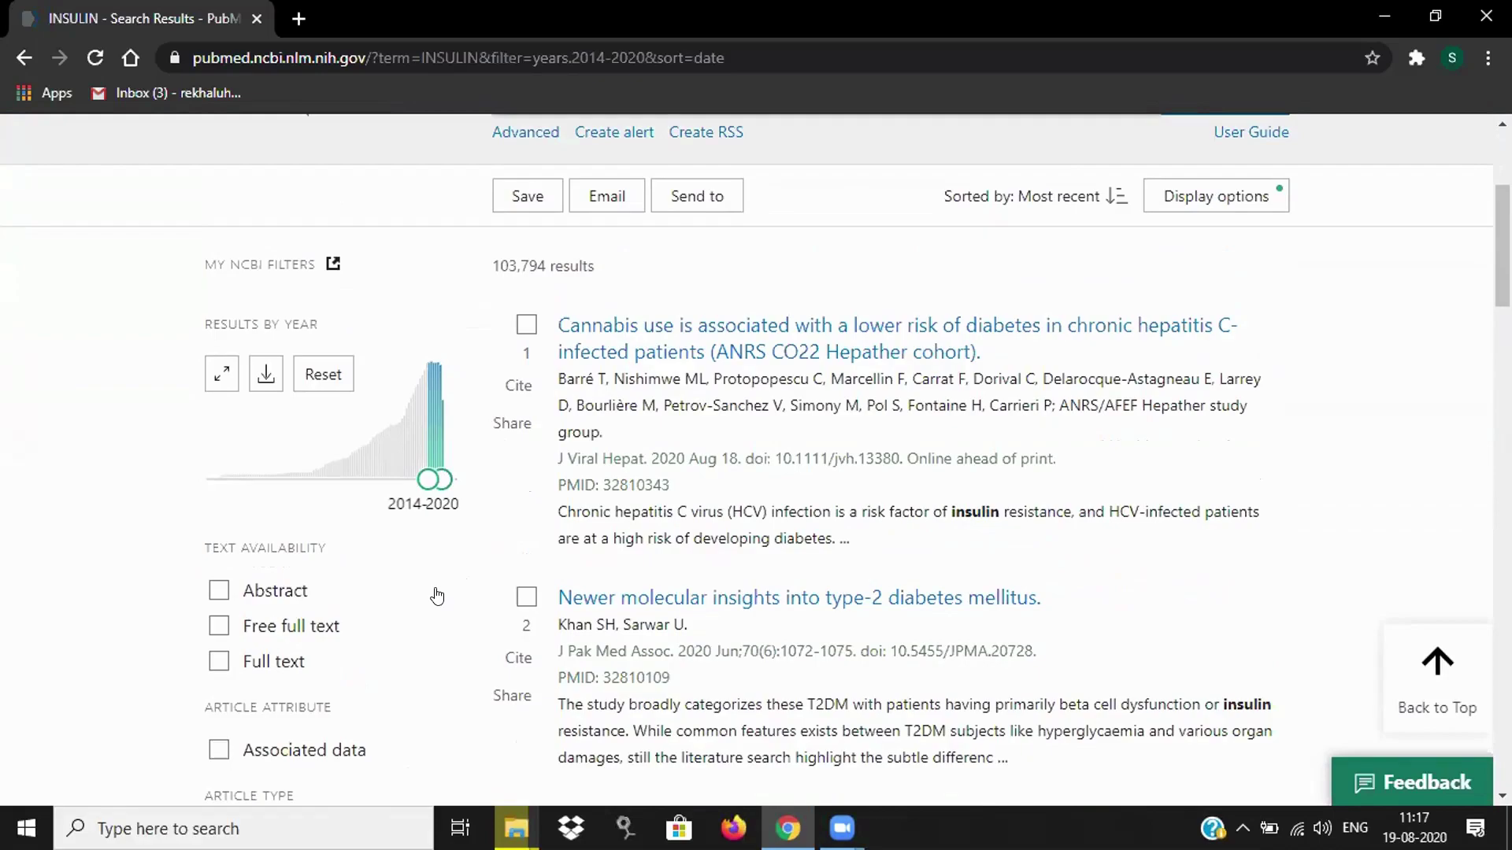
scroll(437, 596, down, 1)
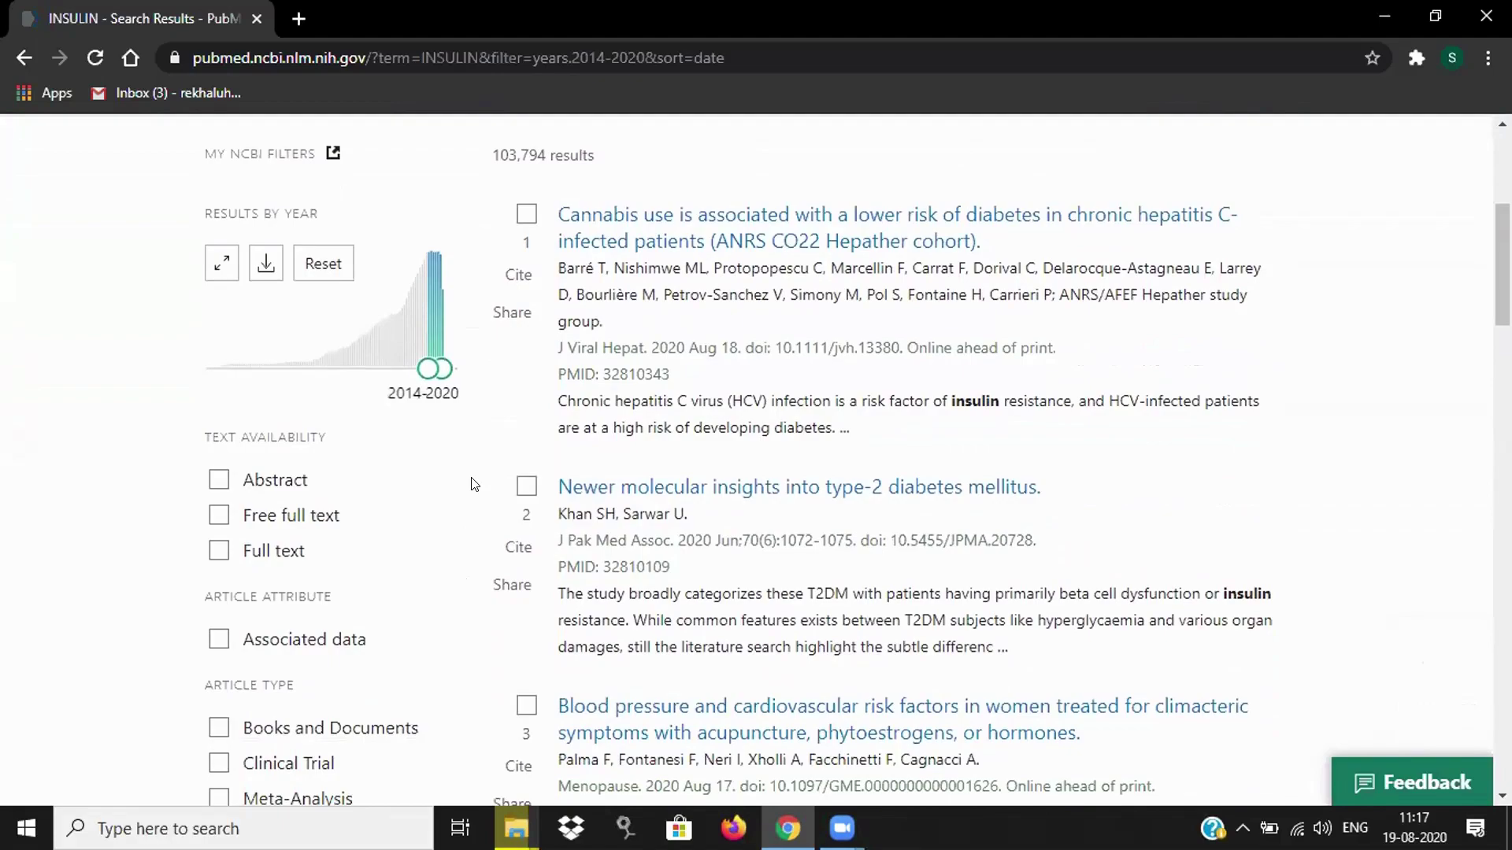
scroll(394, 557, down, 3)
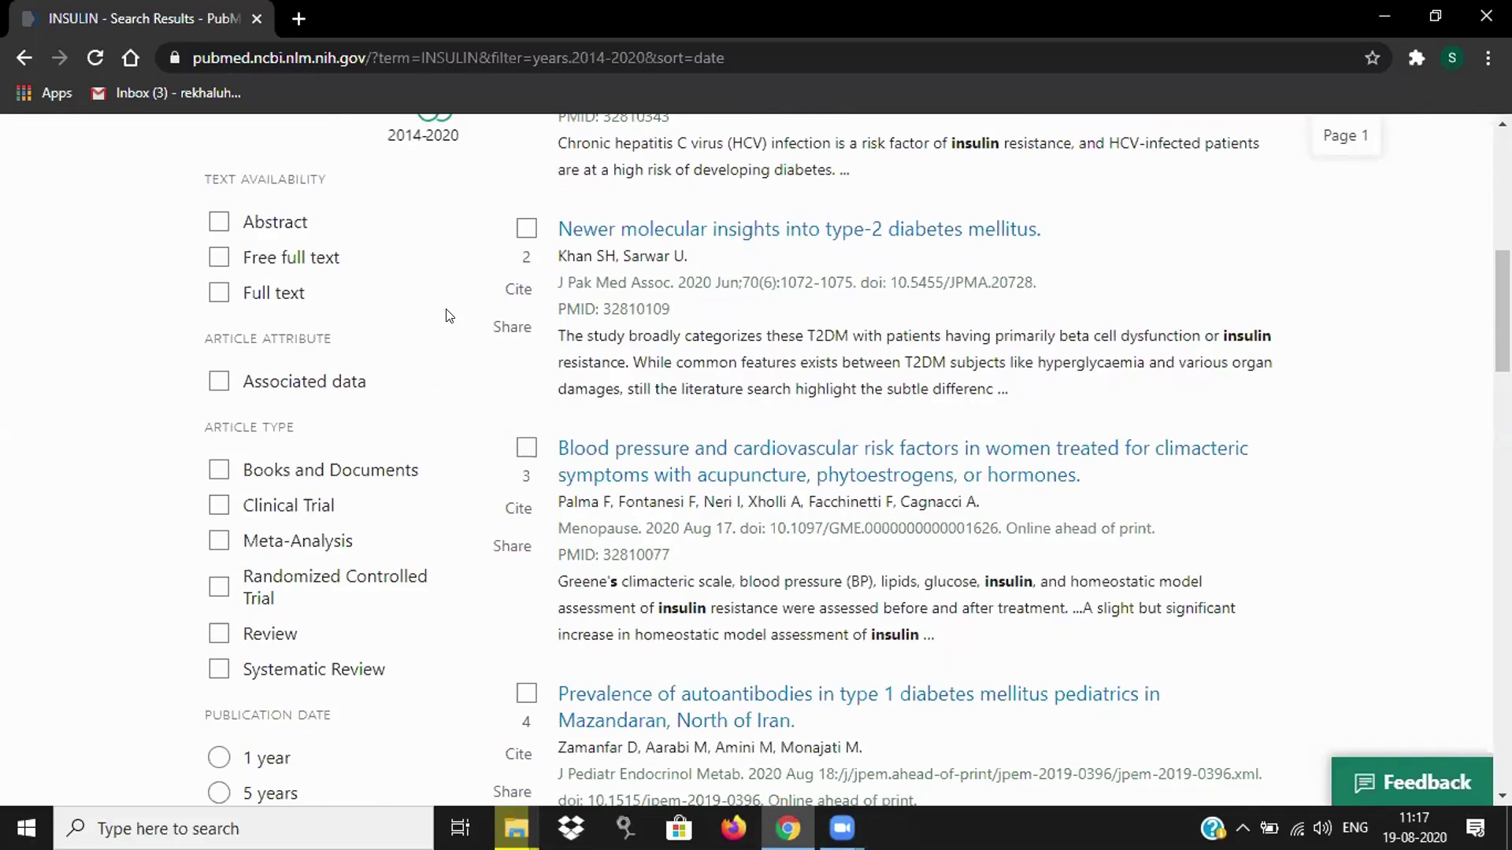
scroll(449, 319, down, 1)
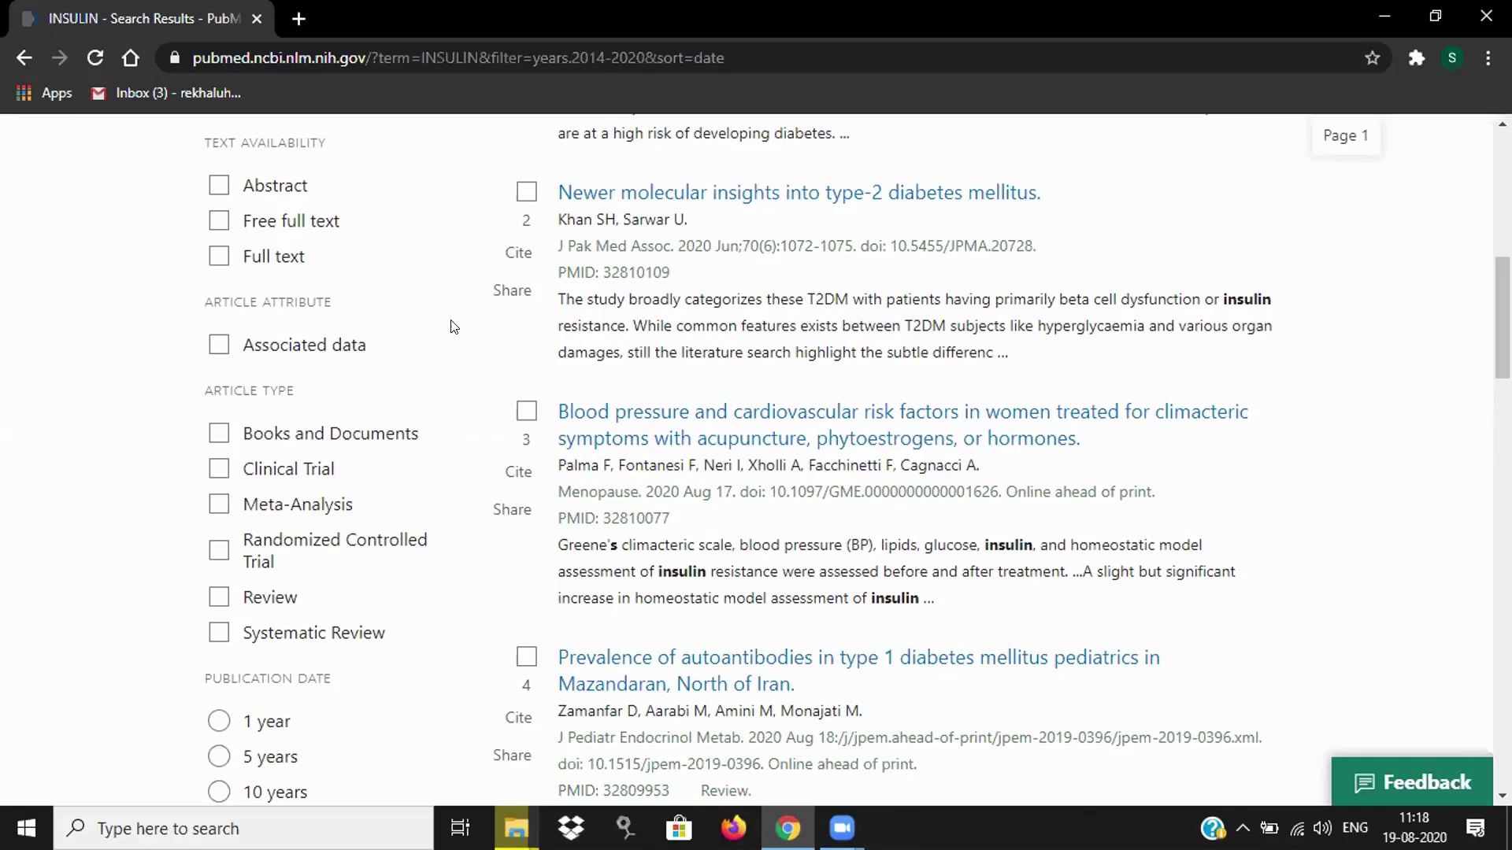
scroll(454, 326, down, 1)
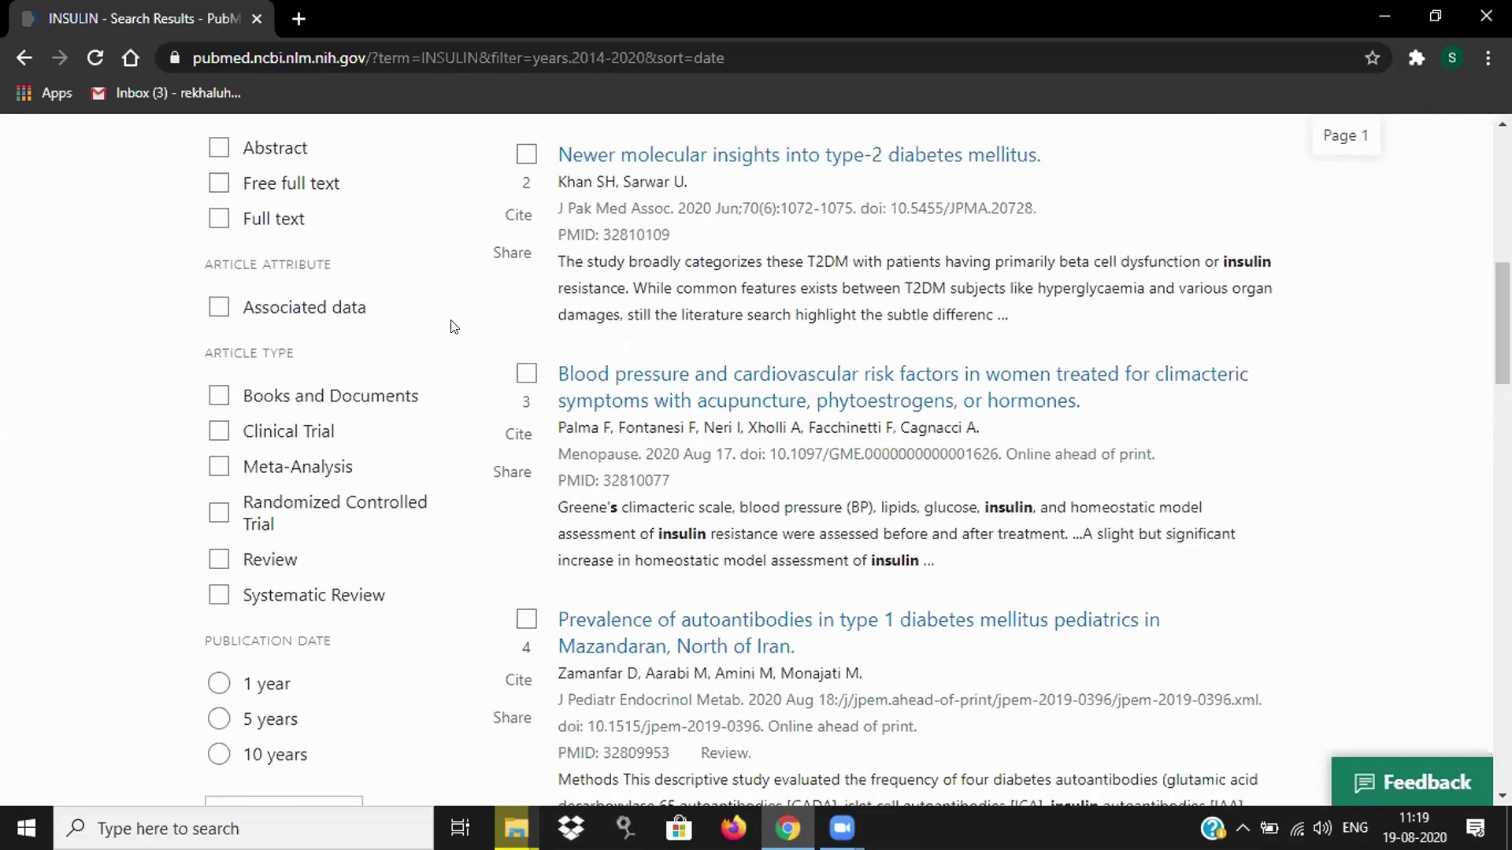
scroll(451, 322, up, 1)
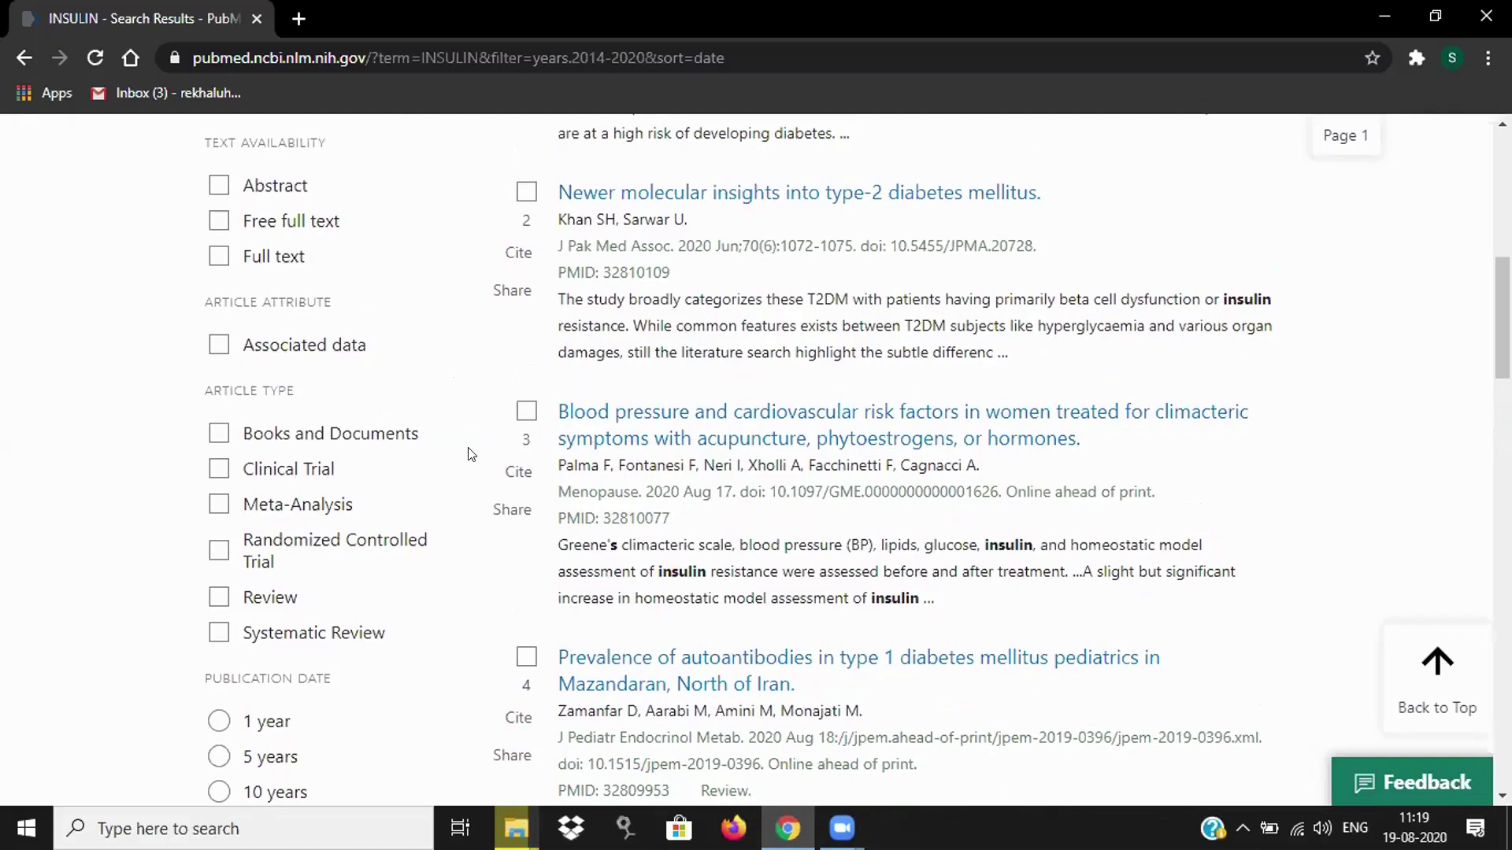
scroll(472, 459, down, 2)
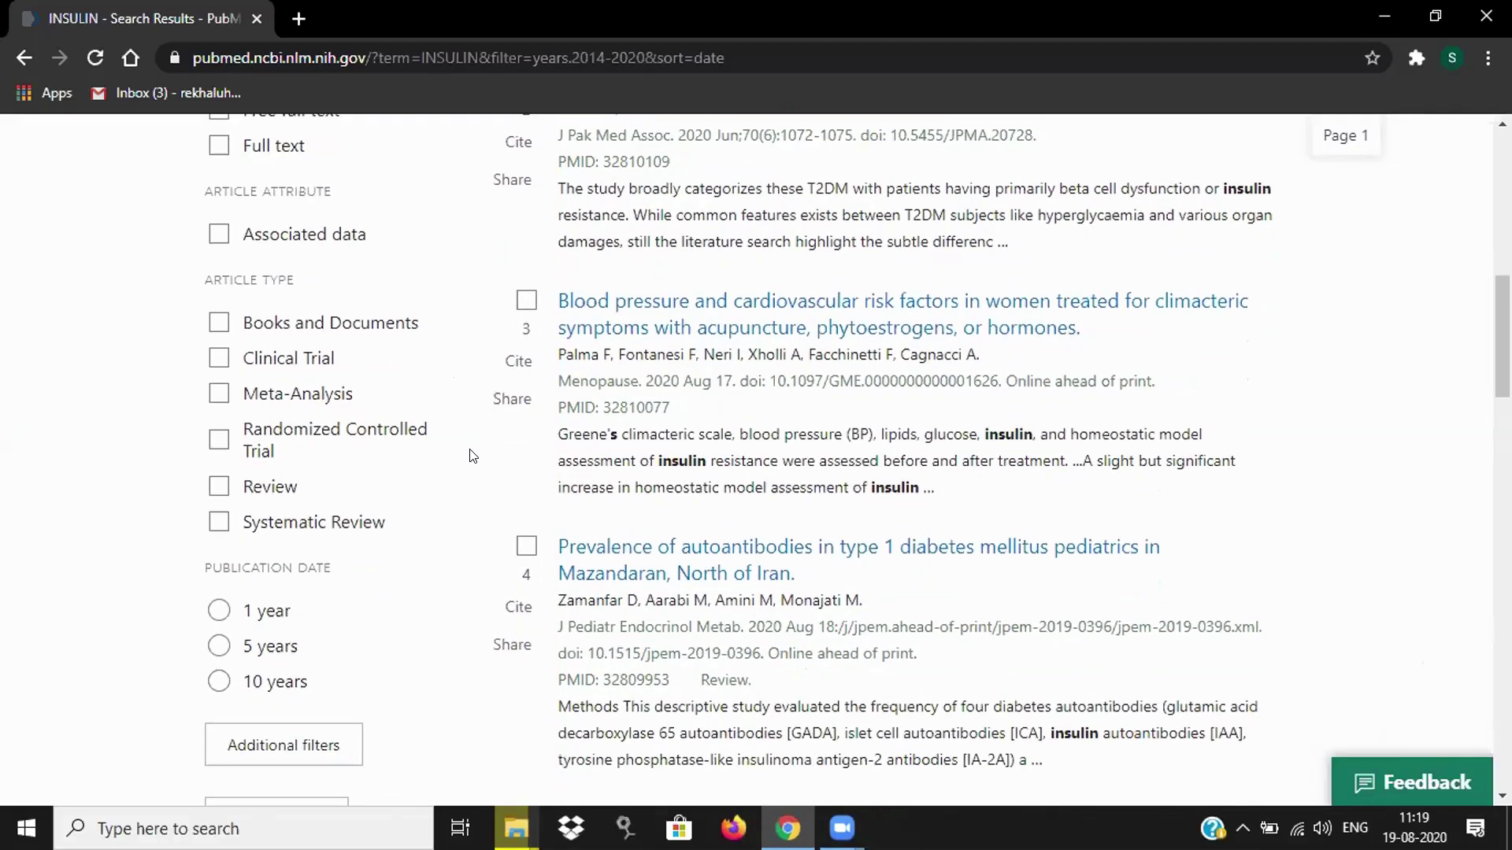
scroll(473, 457, down, 1)
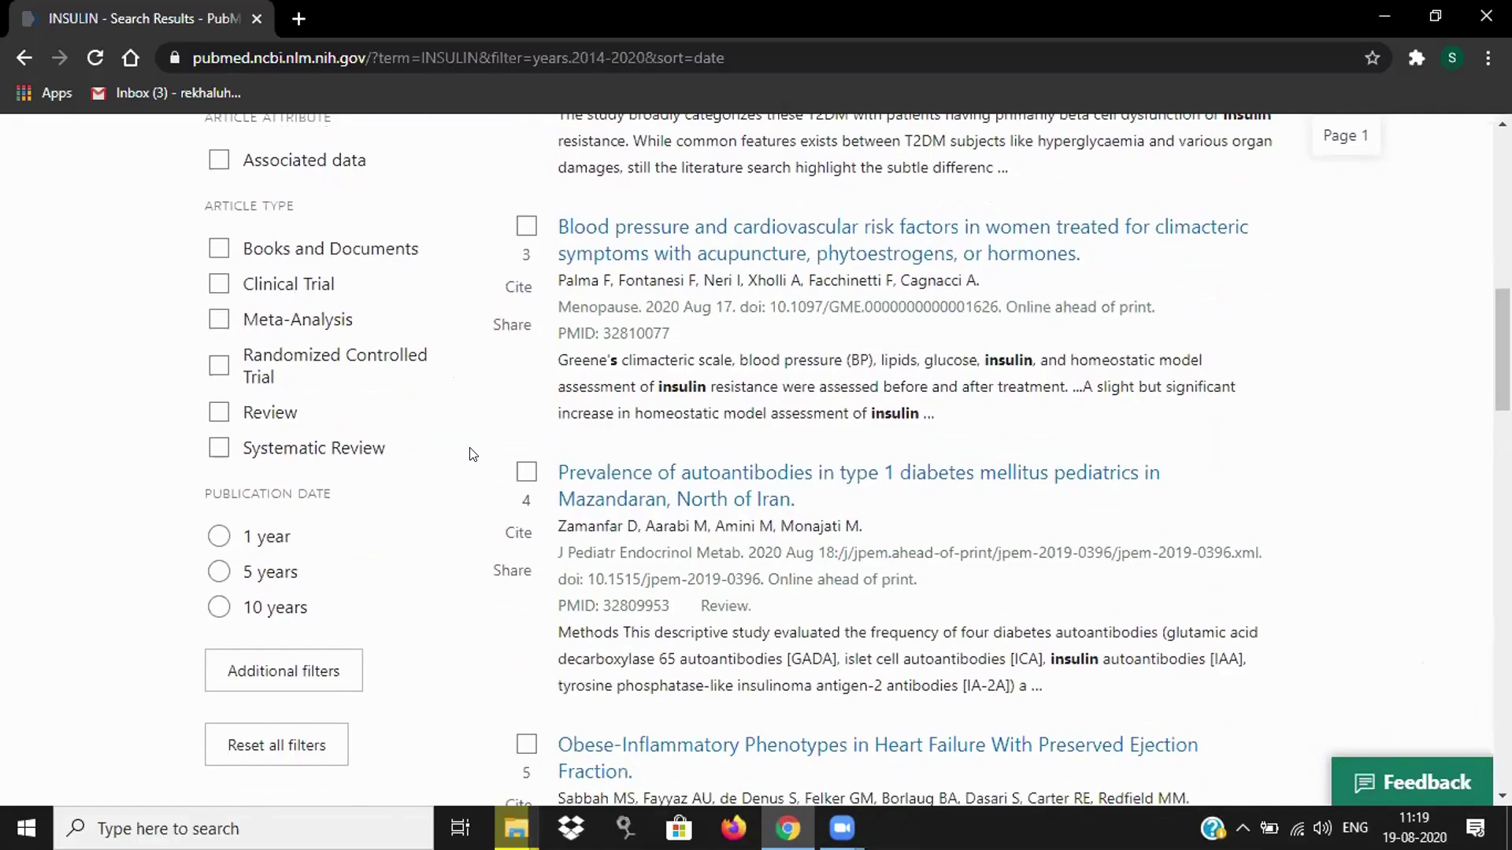
scroll(473, 455, down, 1)
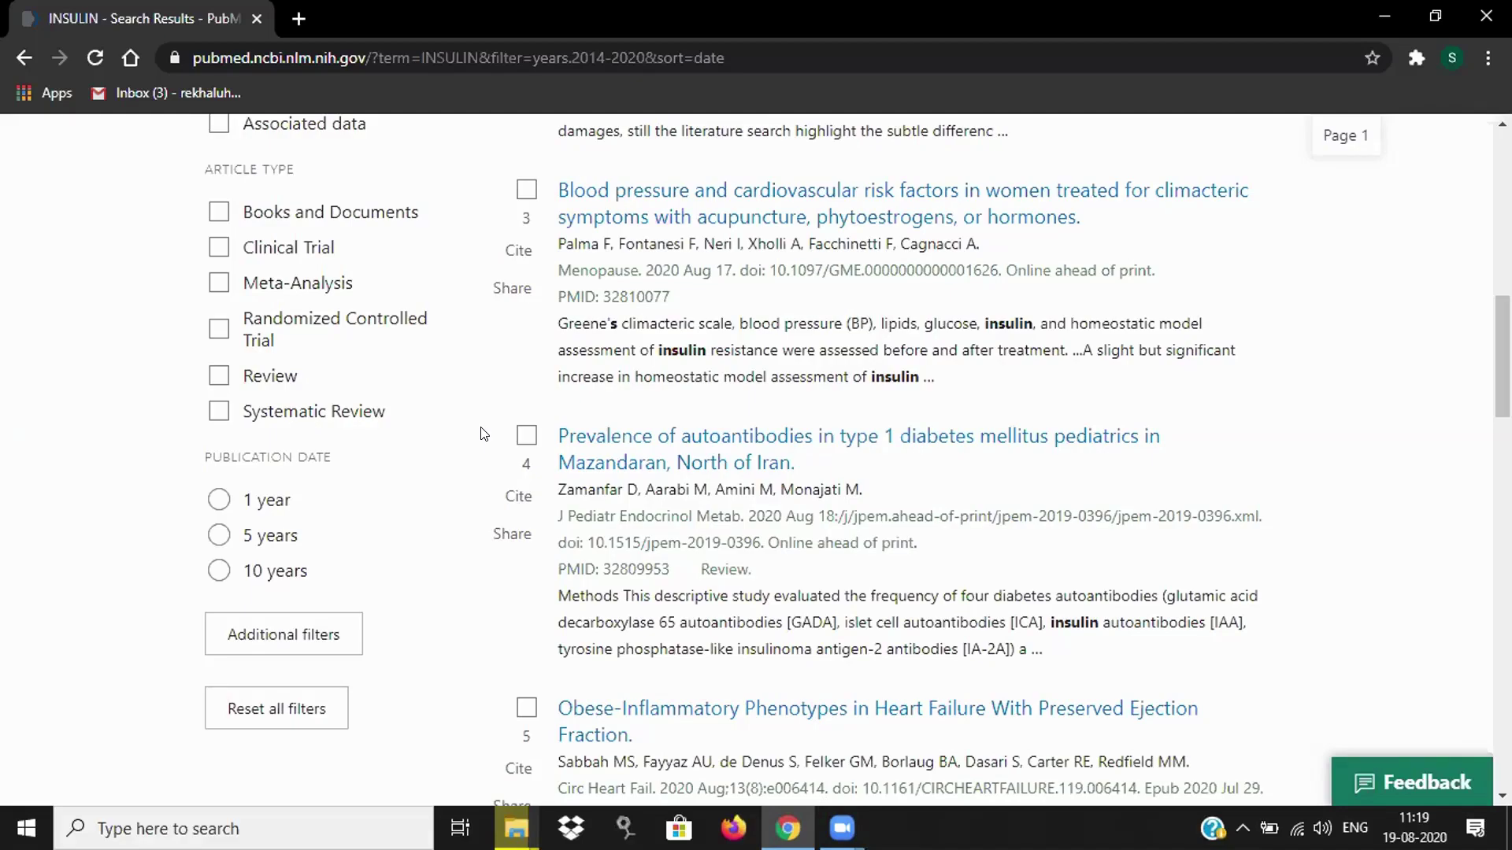
Limit the INSULIN results to articles published in the last 5 years.
scroll(483, 434, down, 3)
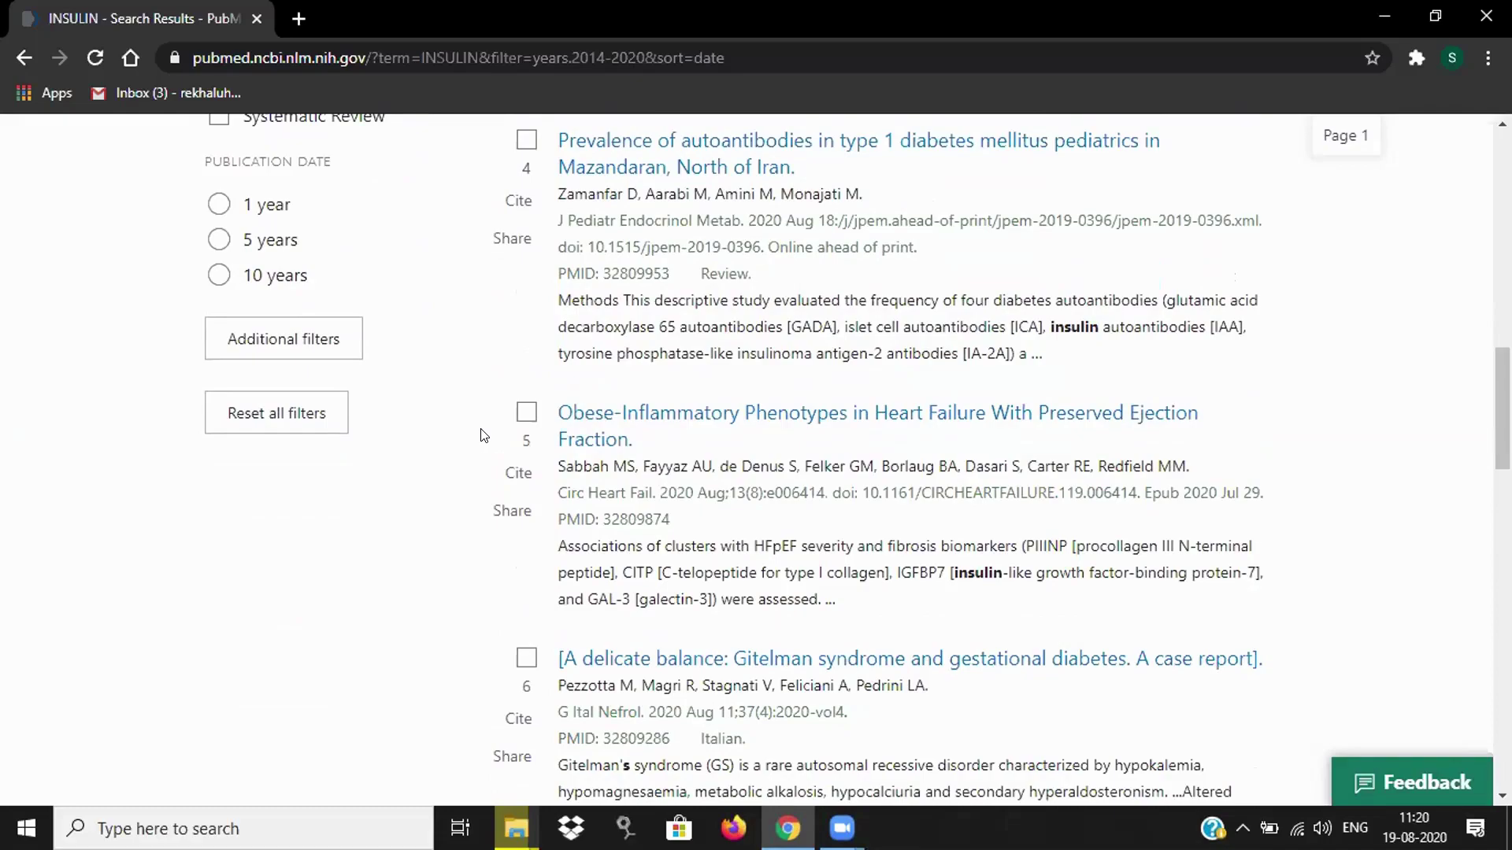
click(212, 240)
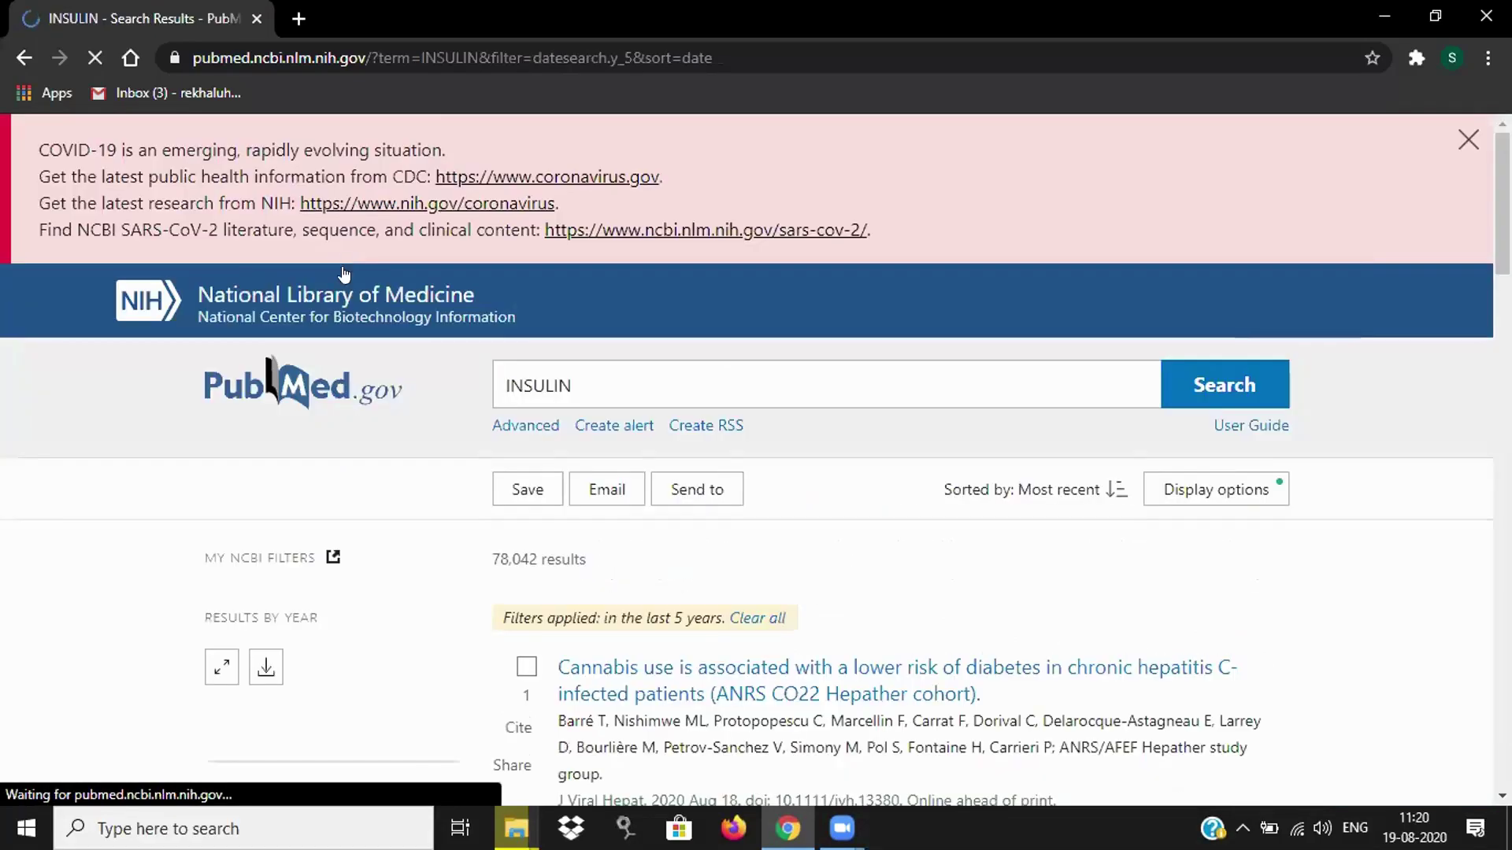
scroll(439, 560, down, 6)
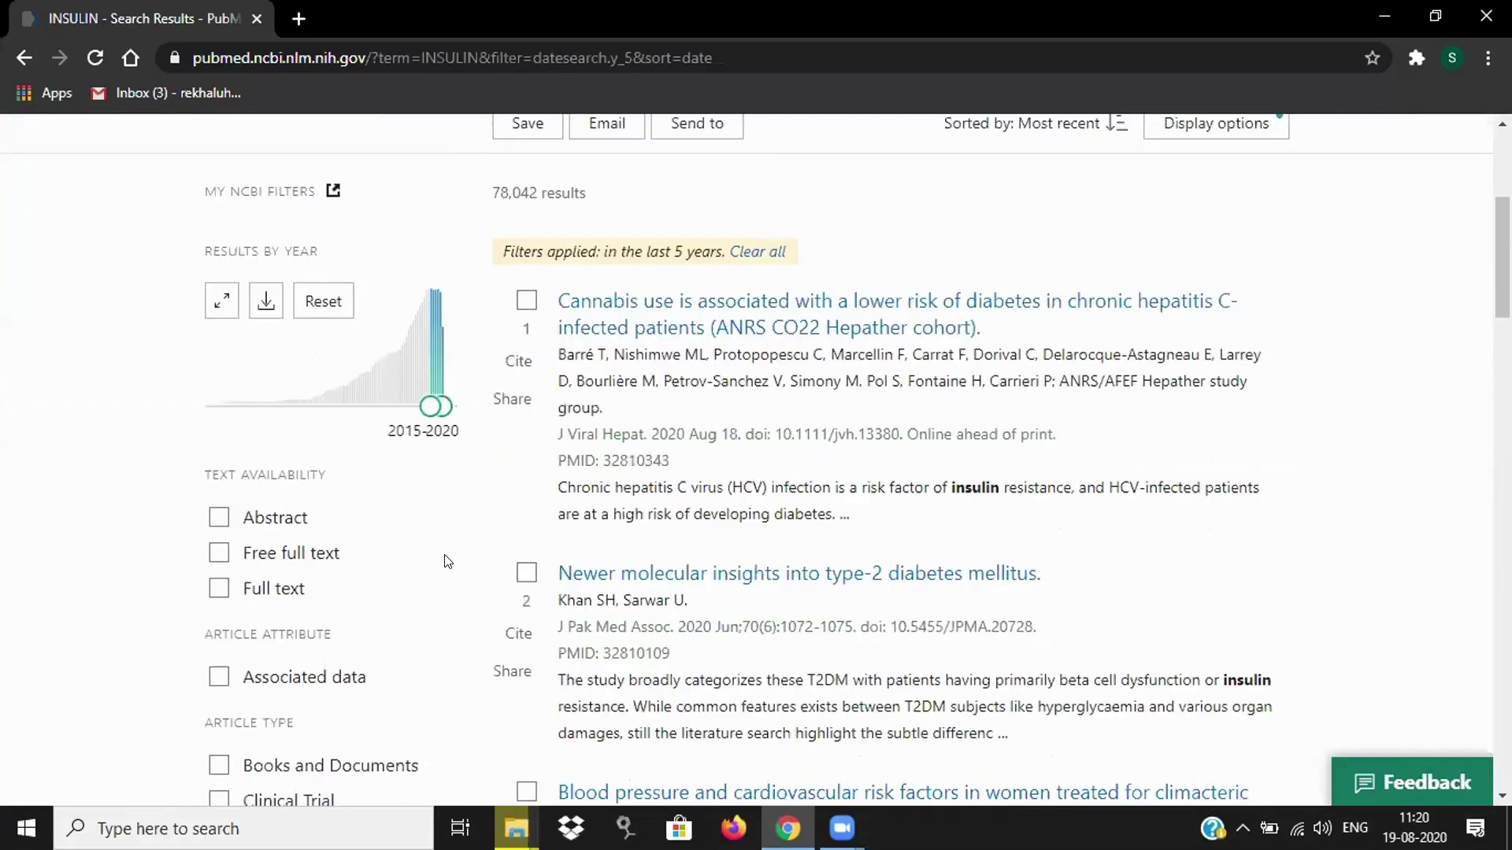
Open the additional filters and look through the available article types, from Address to the Research Support categories.
scroll(439, 561, down, 7)
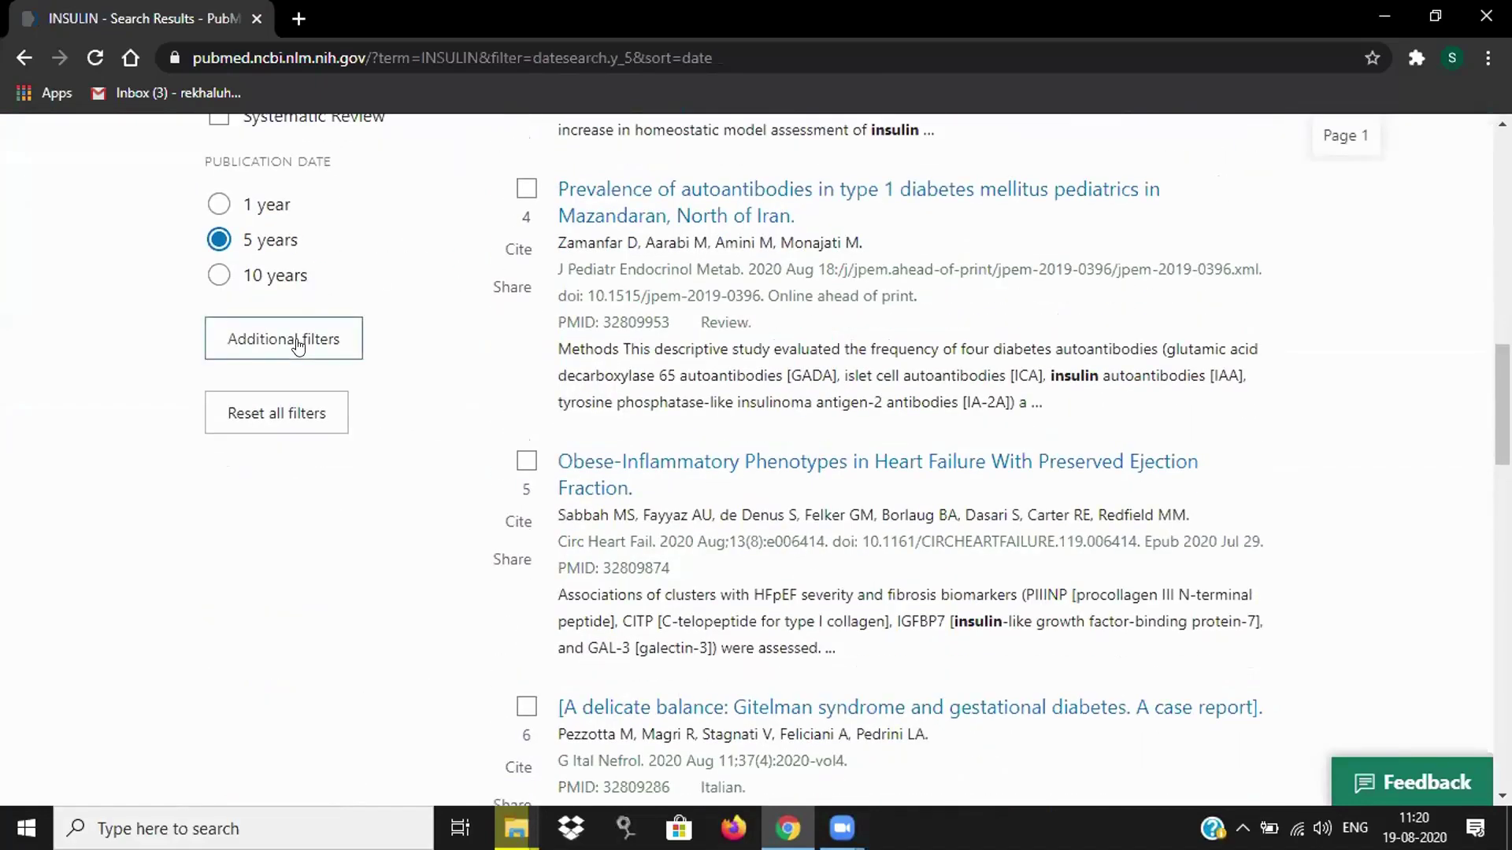
click(356, 347)
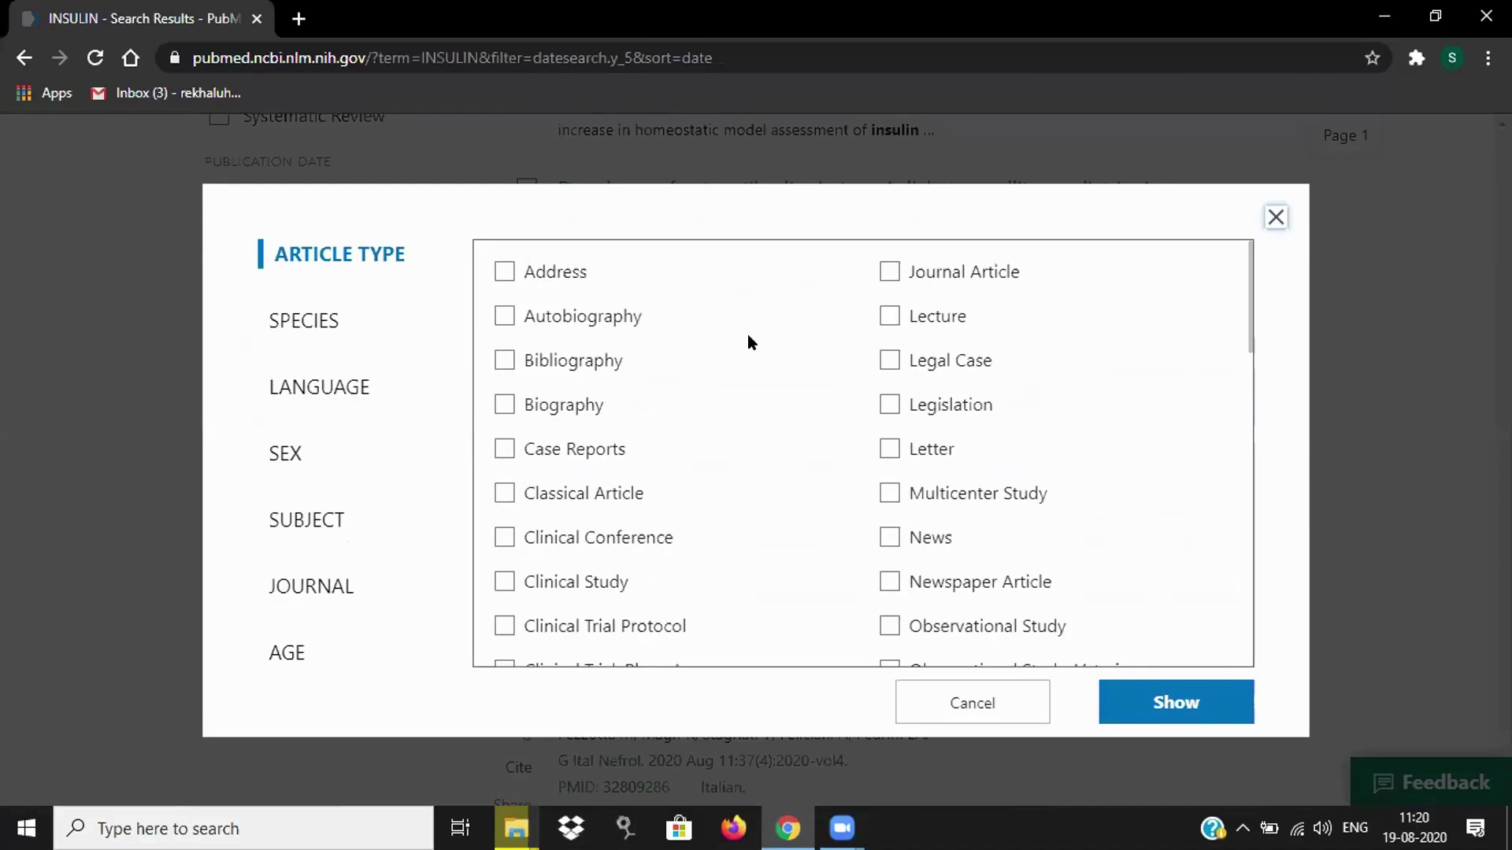
scroll(748, 342, down, 2)
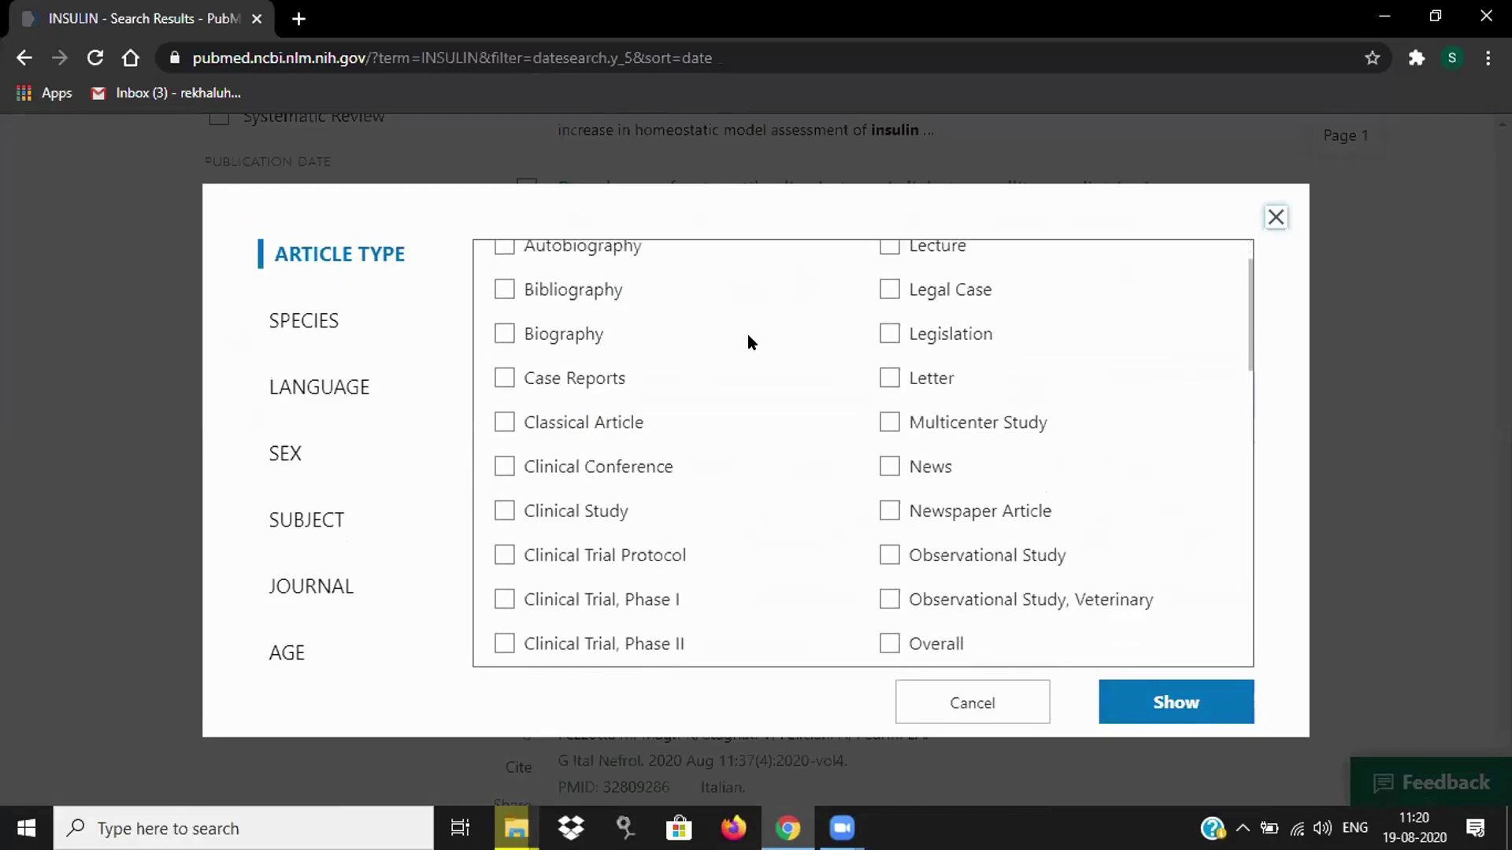
scroll(748, 338, down, 3)
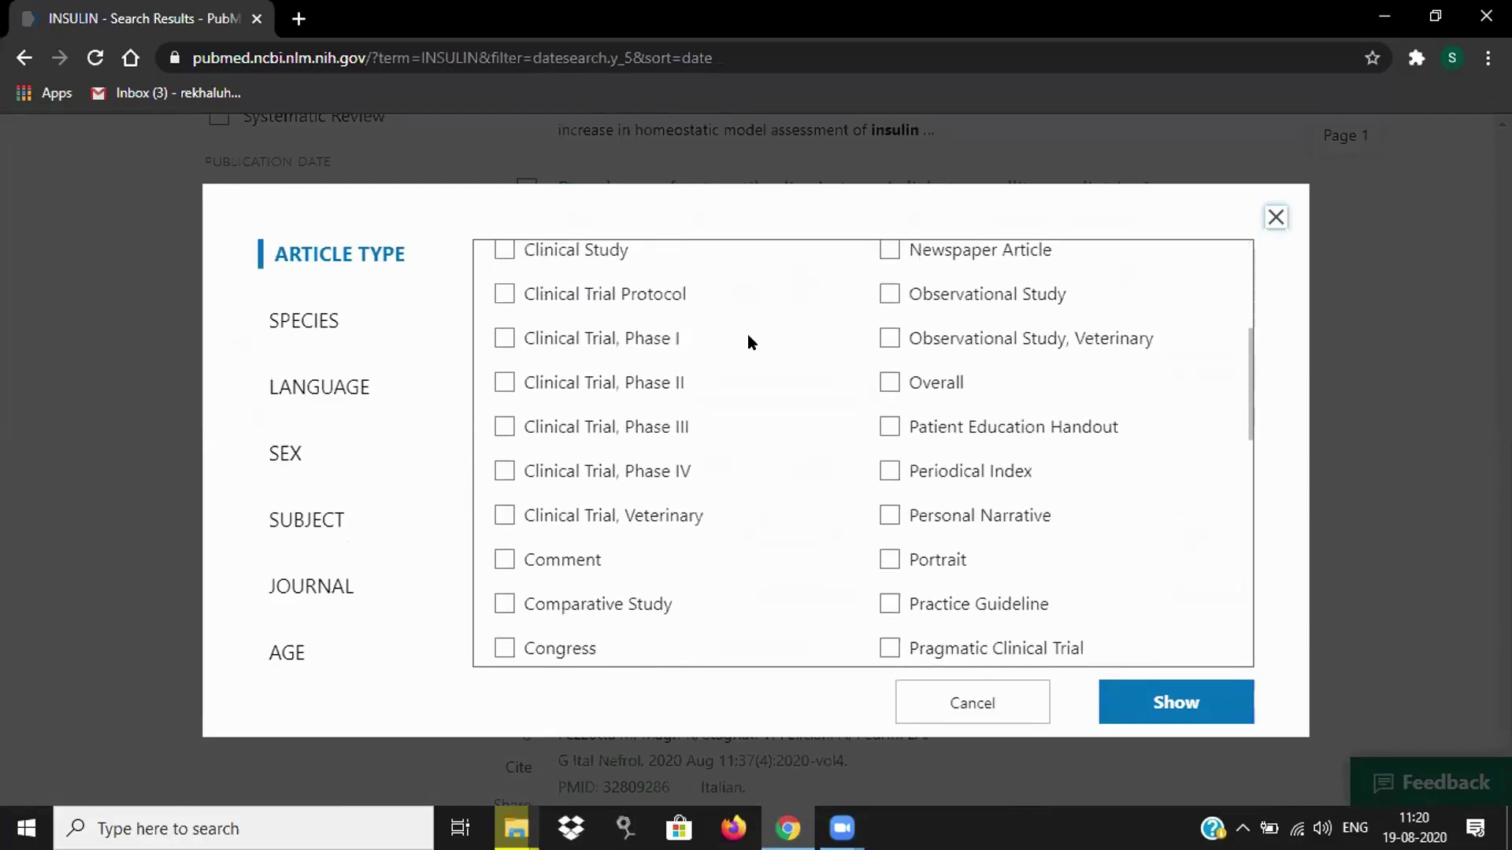
scroll(748, 338, down, 1)
scroll(749, 344, down, 2)
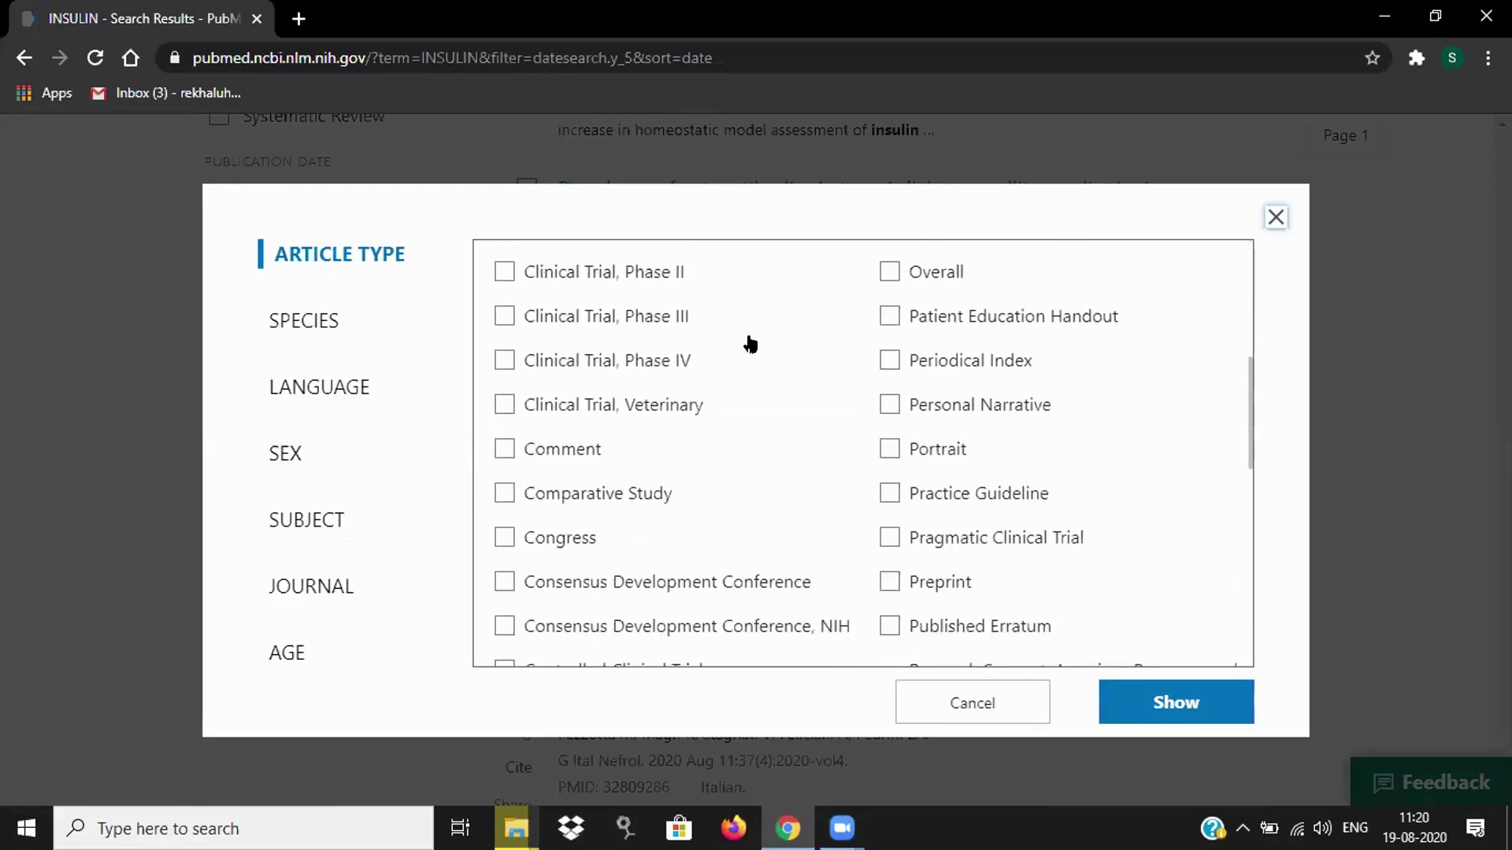
scroll(748, 341, down, 3)
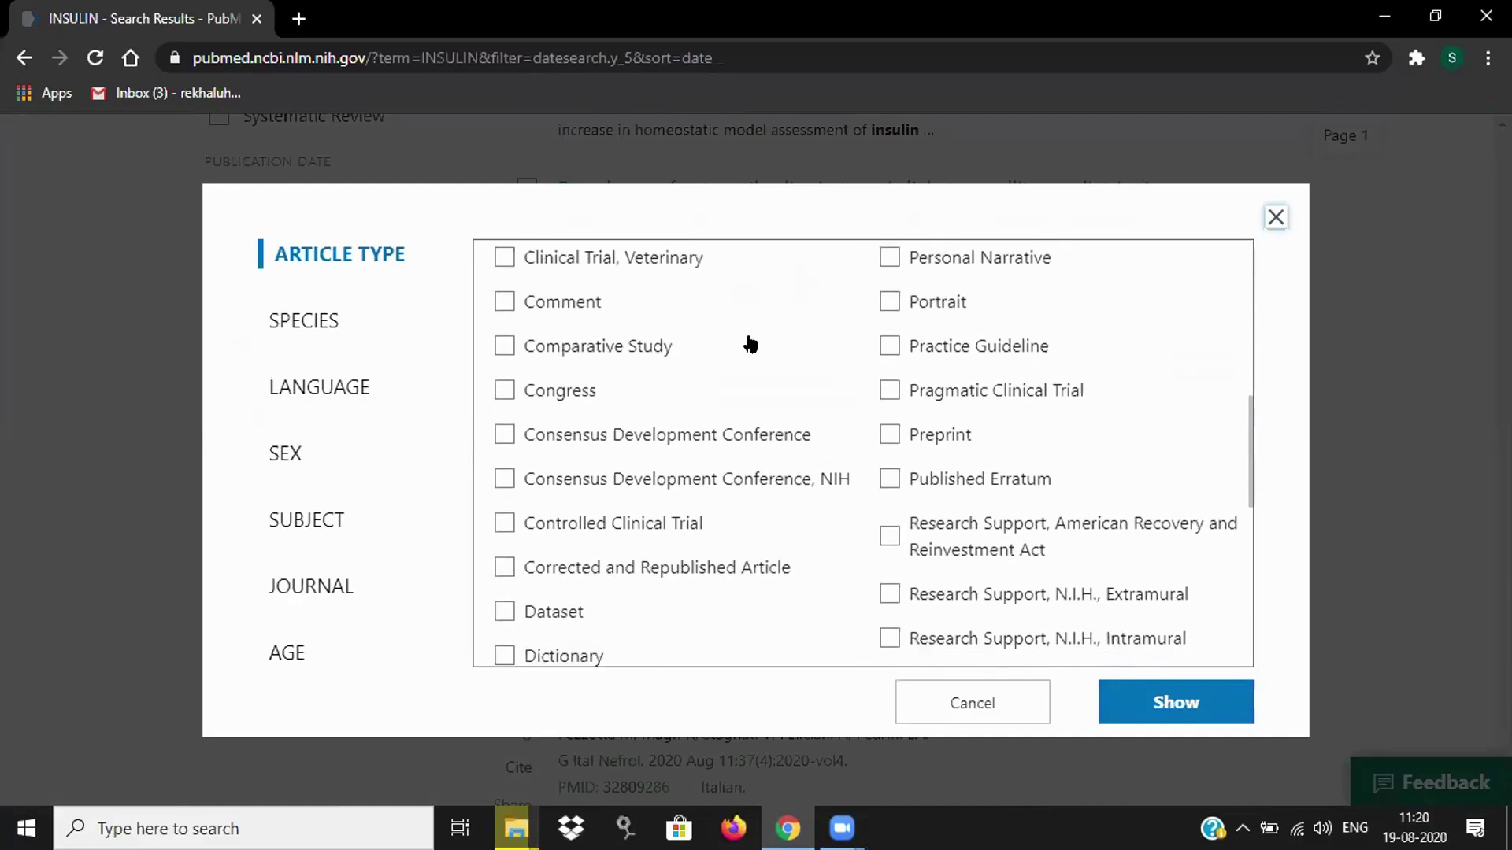
scroll(854, 508, down, 2)
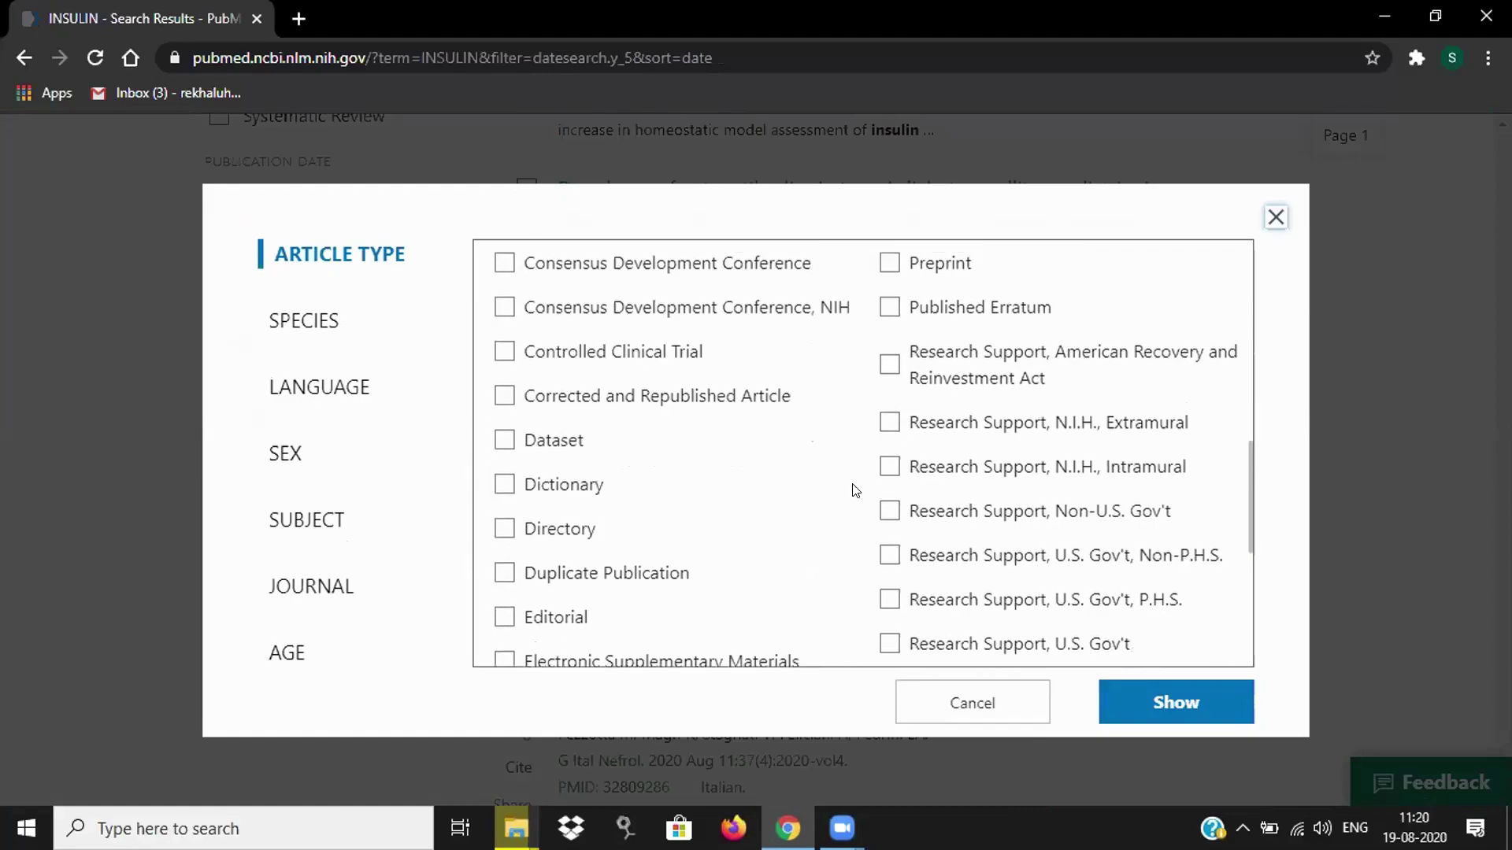
scroll(856, 491, up, 6)
scroll(856, 490, up, 4)
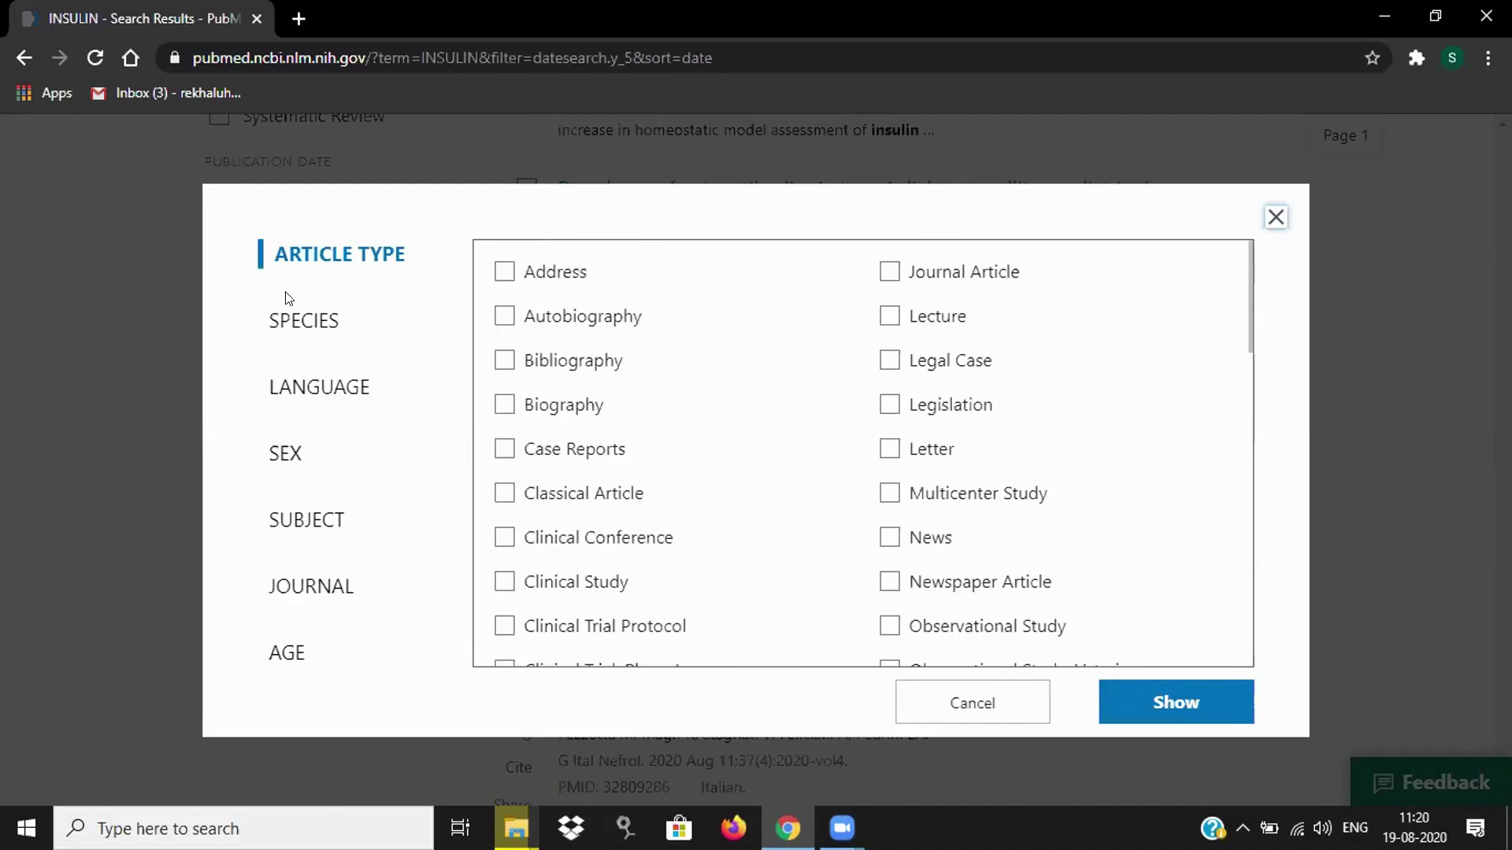
Add the Humans species option to the list of available result filters.
click(293, 318)
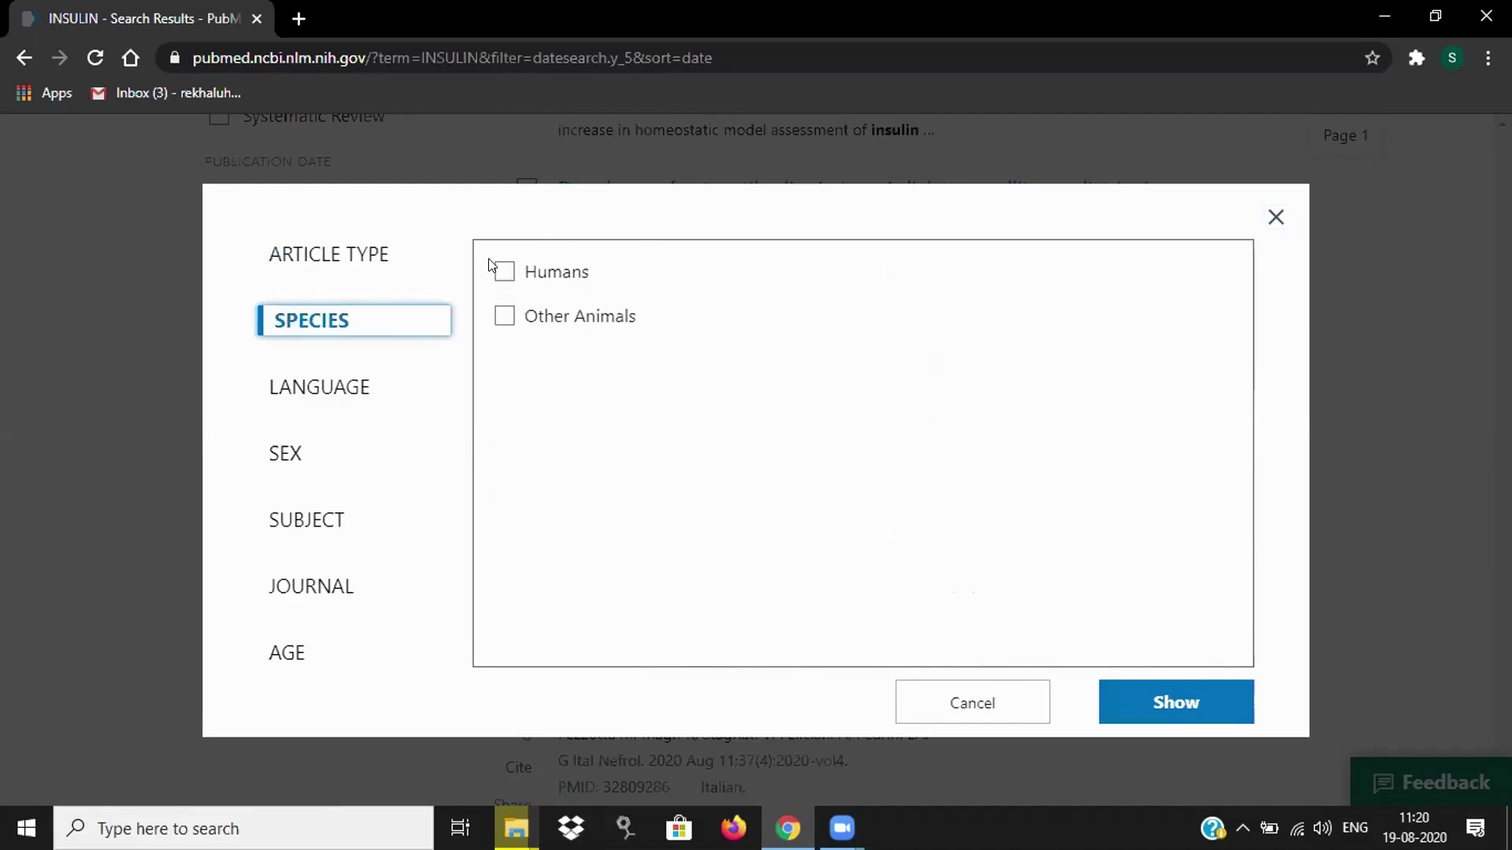
click(502, 273)
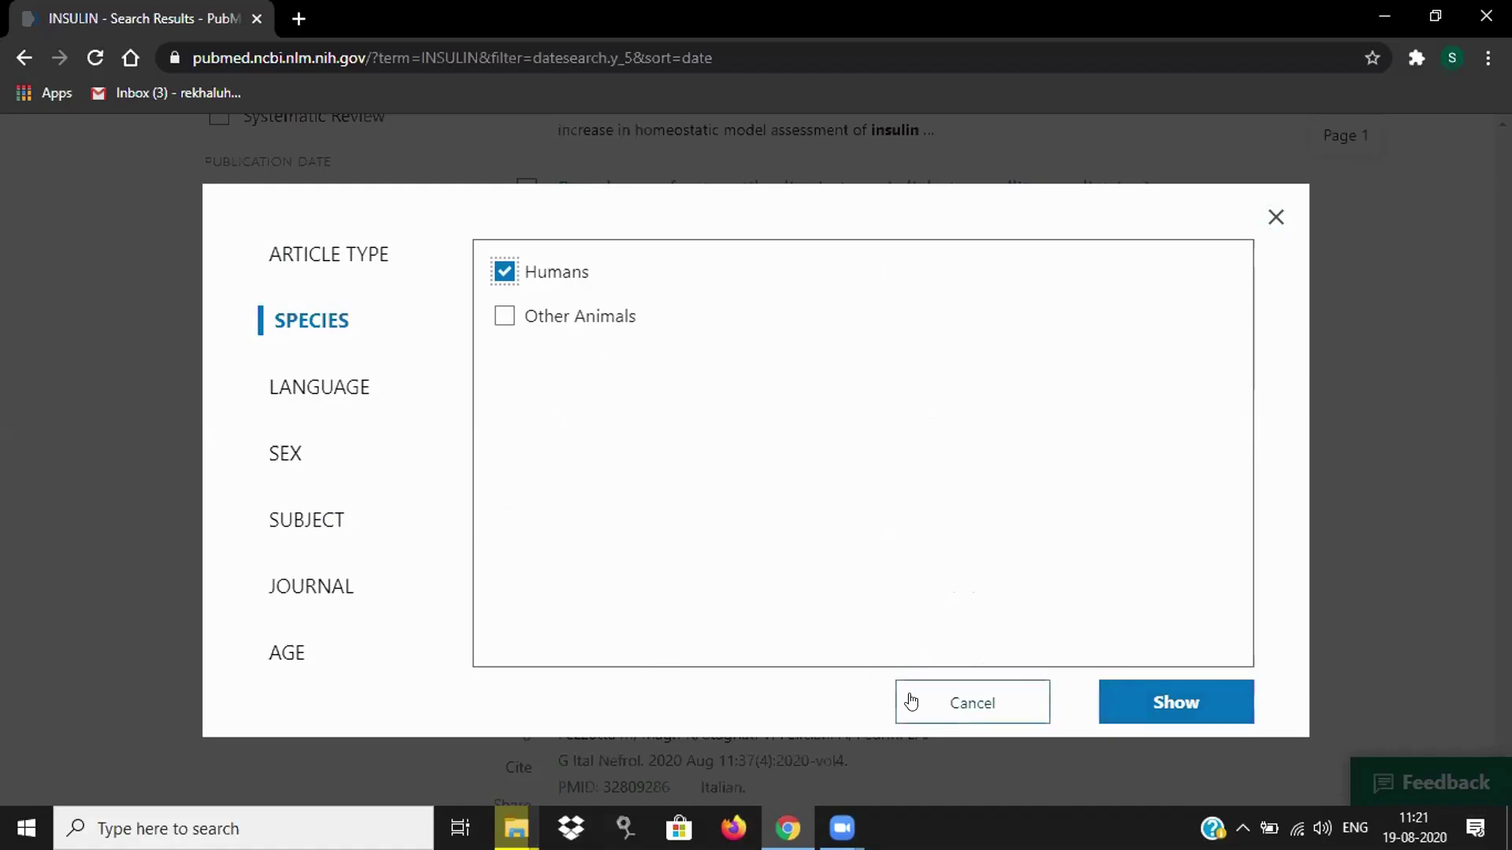
click(1144, 718)
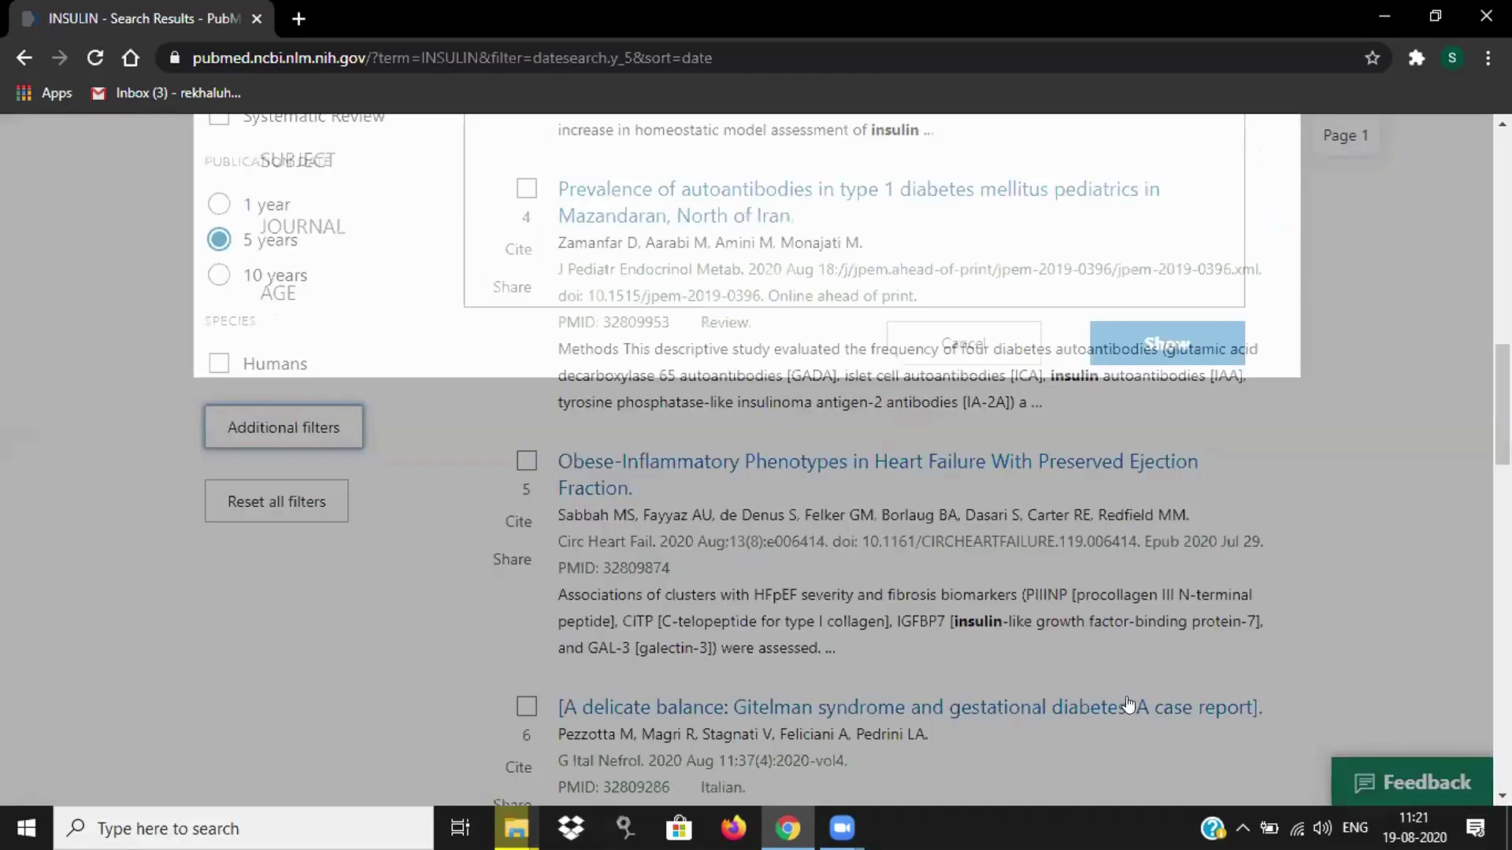
Apply the Humans species filter to the INSULIN results from the last 5 years.
scroll(1102, 685, up, 10)
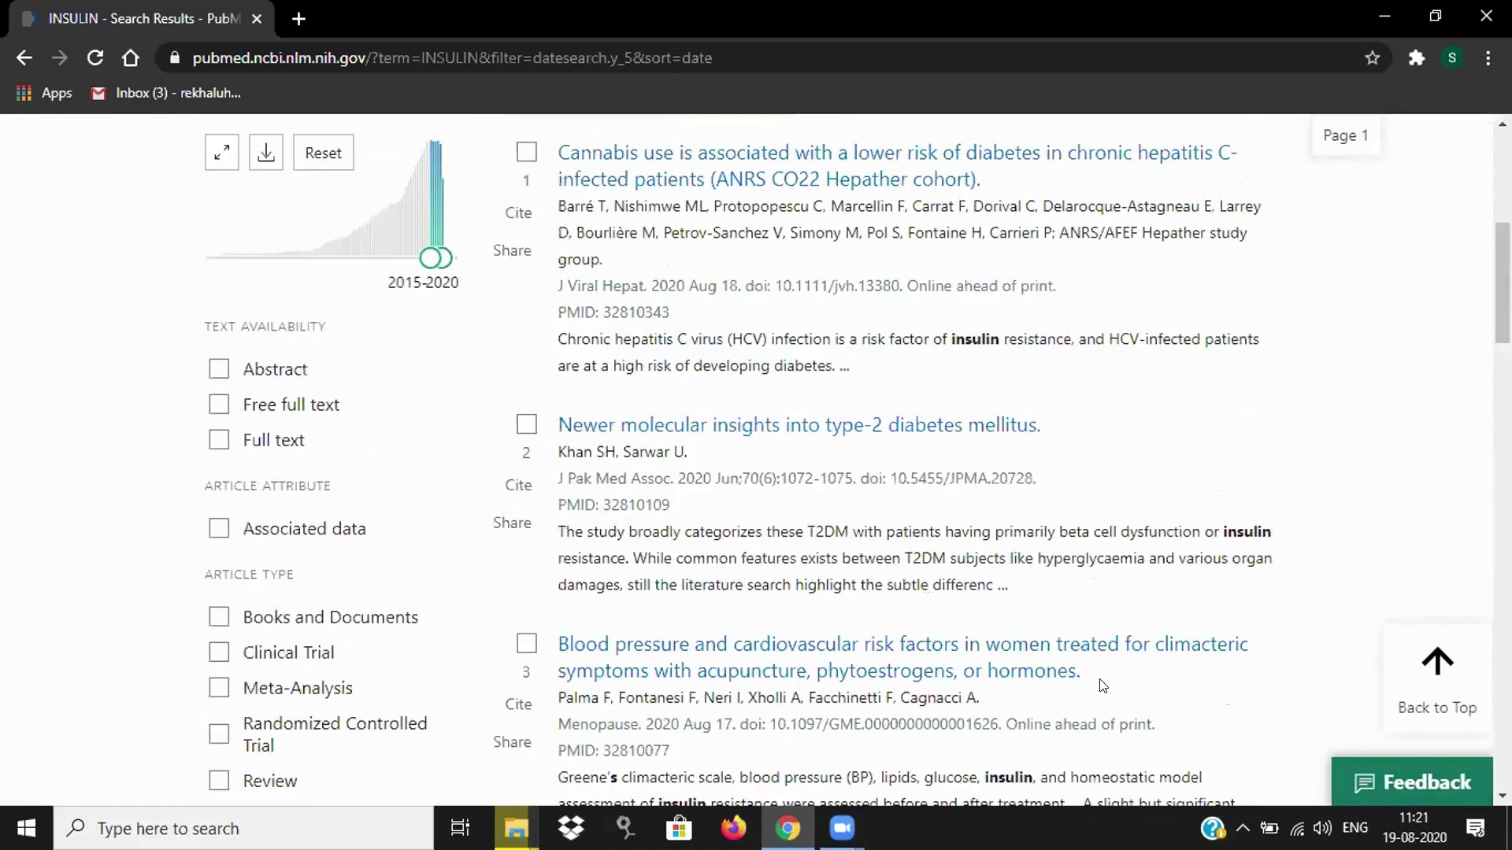
scroll(1102, 685, up, 2)
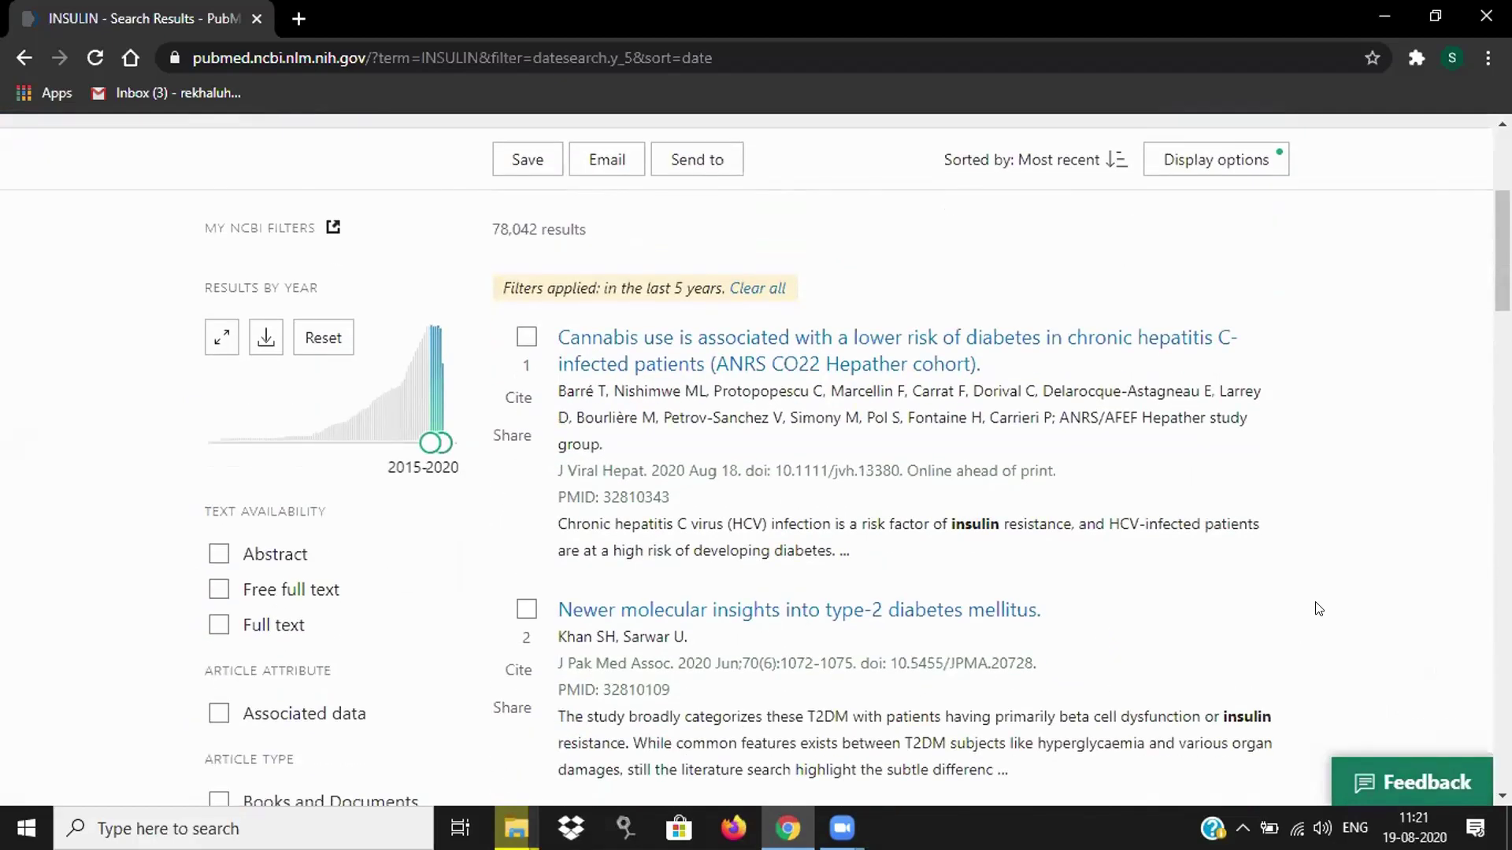
scroll(1299, 614, down, 8)
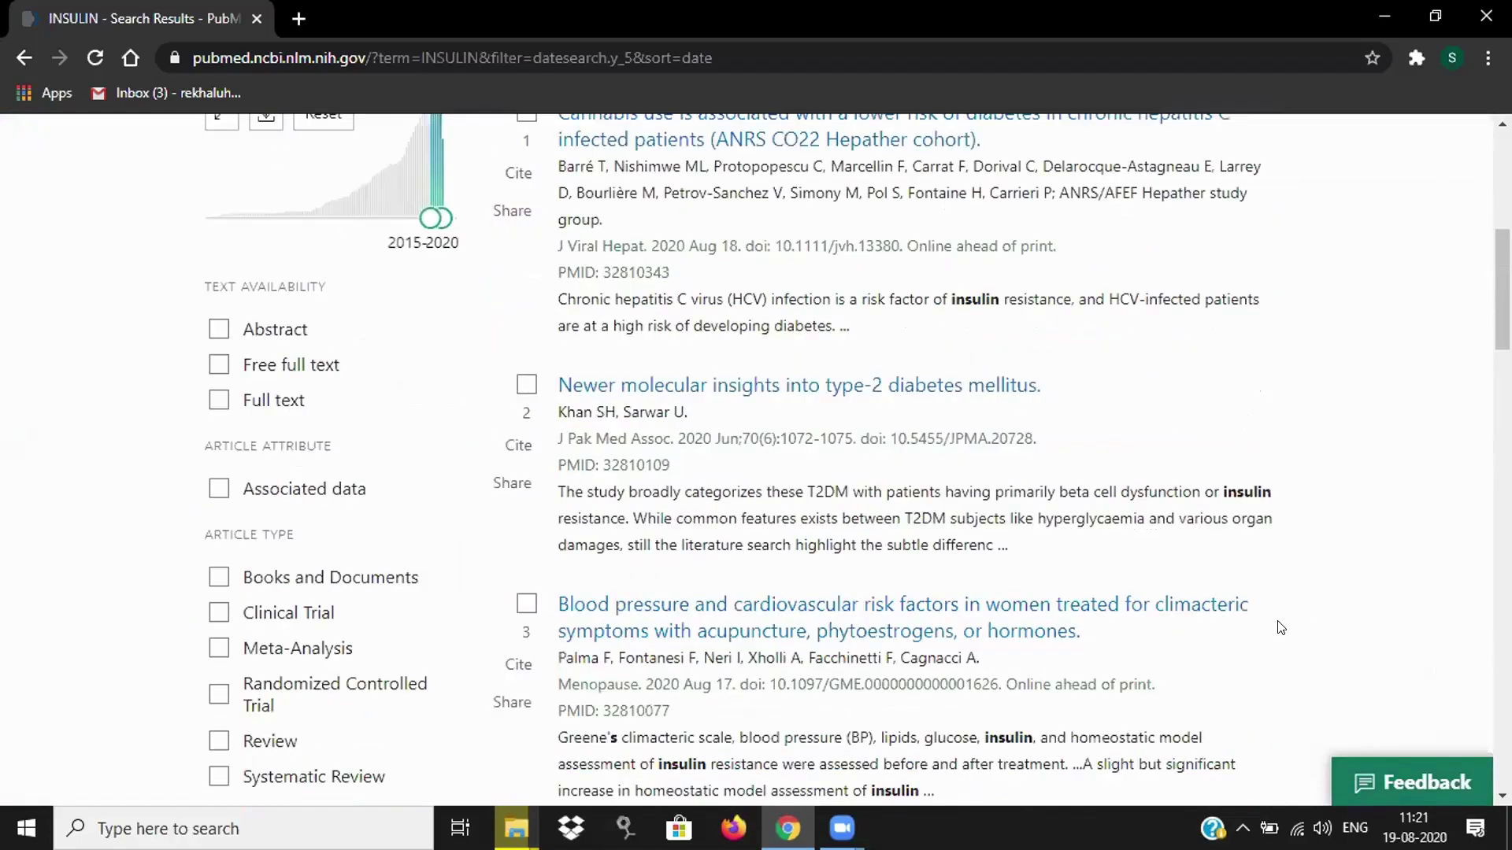
scroll(1281, 627, down, 4)
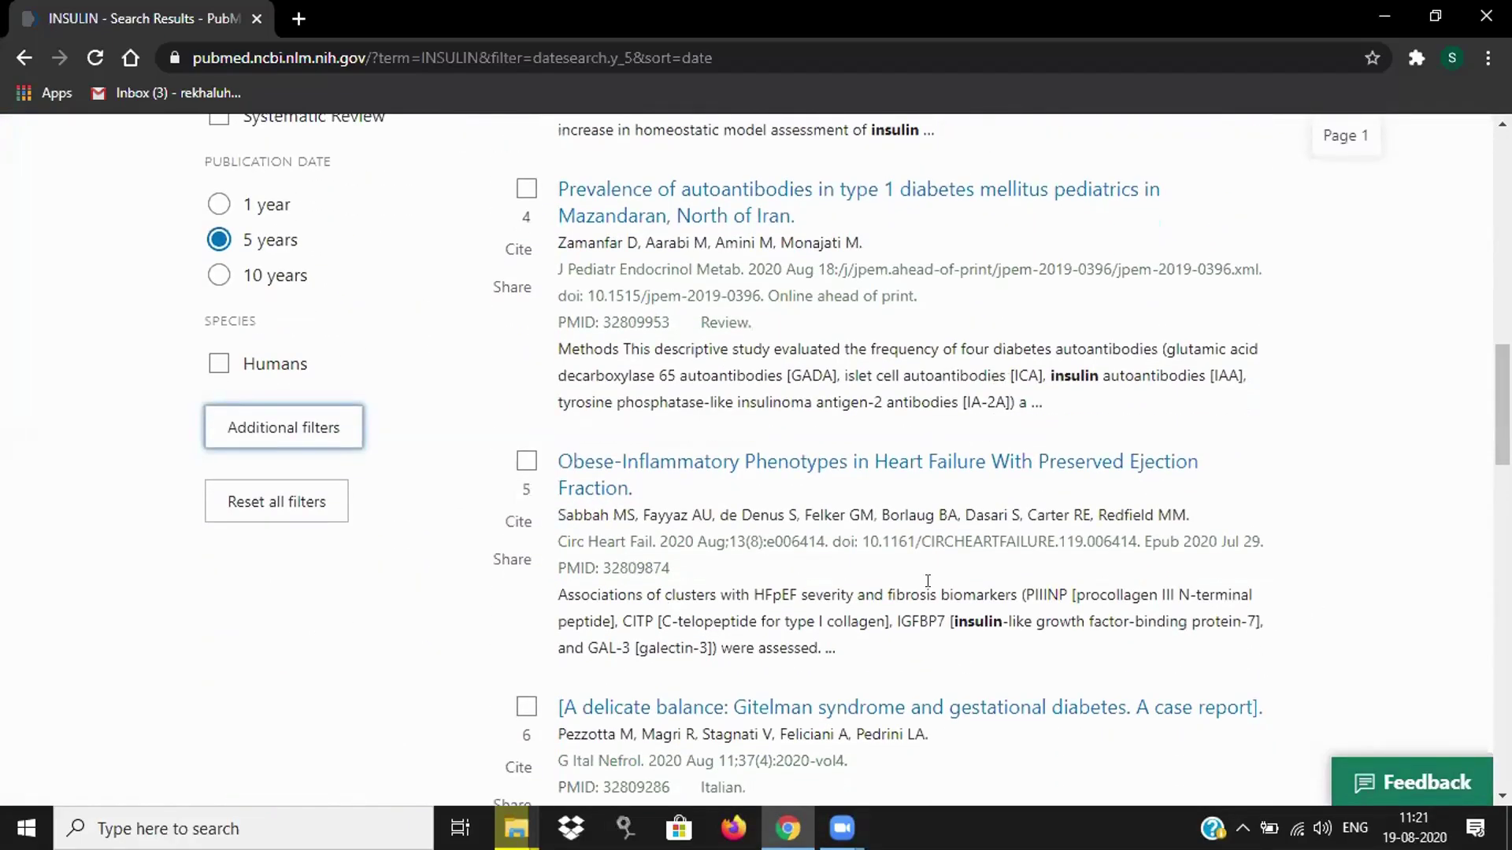
click(217, 365)
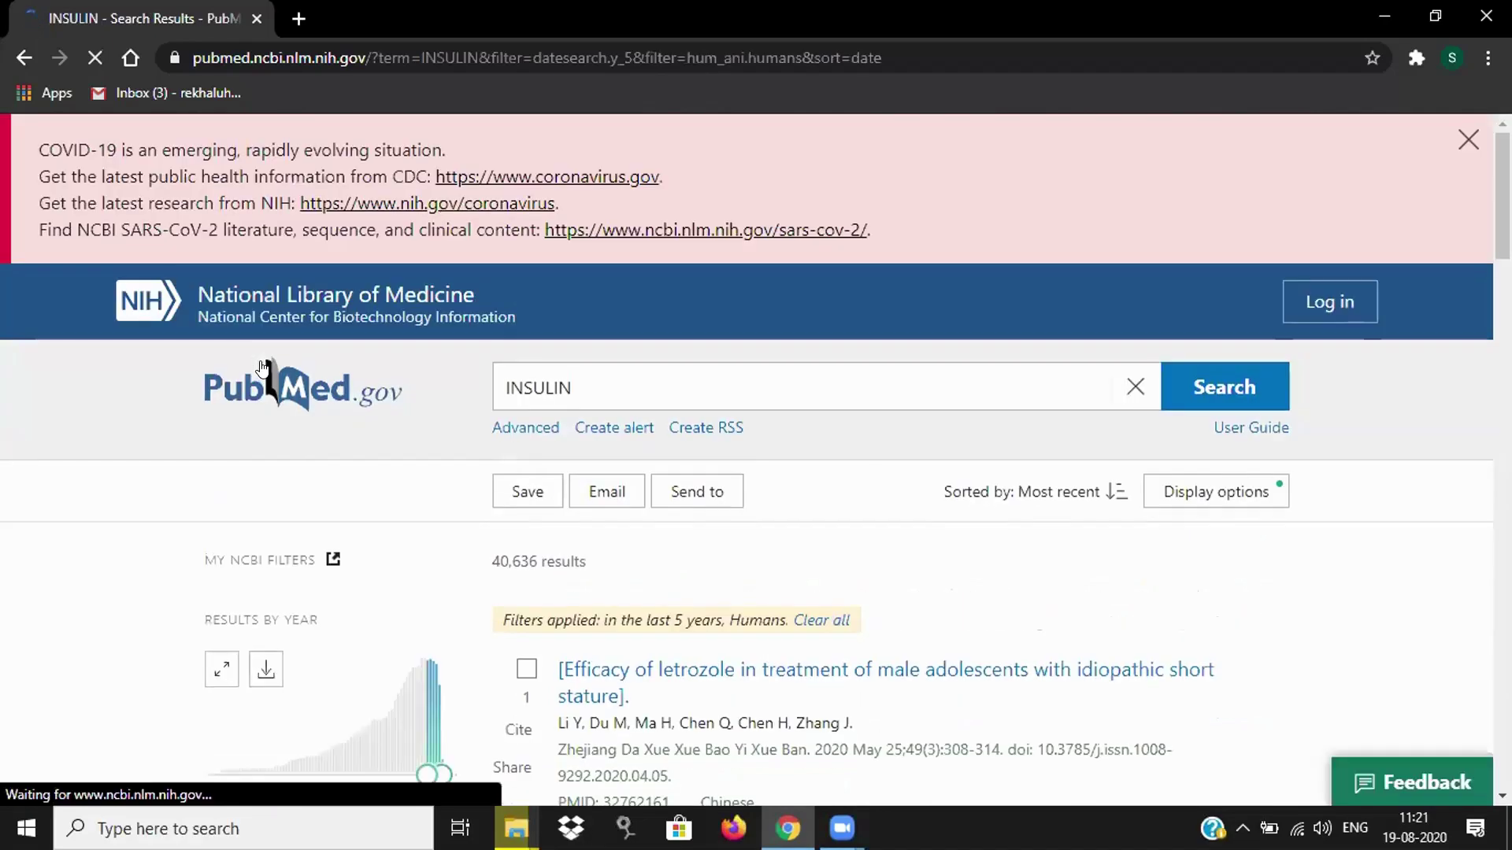
Look over the applied filters and the articles listed for INSULIN in humans from the last 5 years.
scroll(399, 566, down, 3)
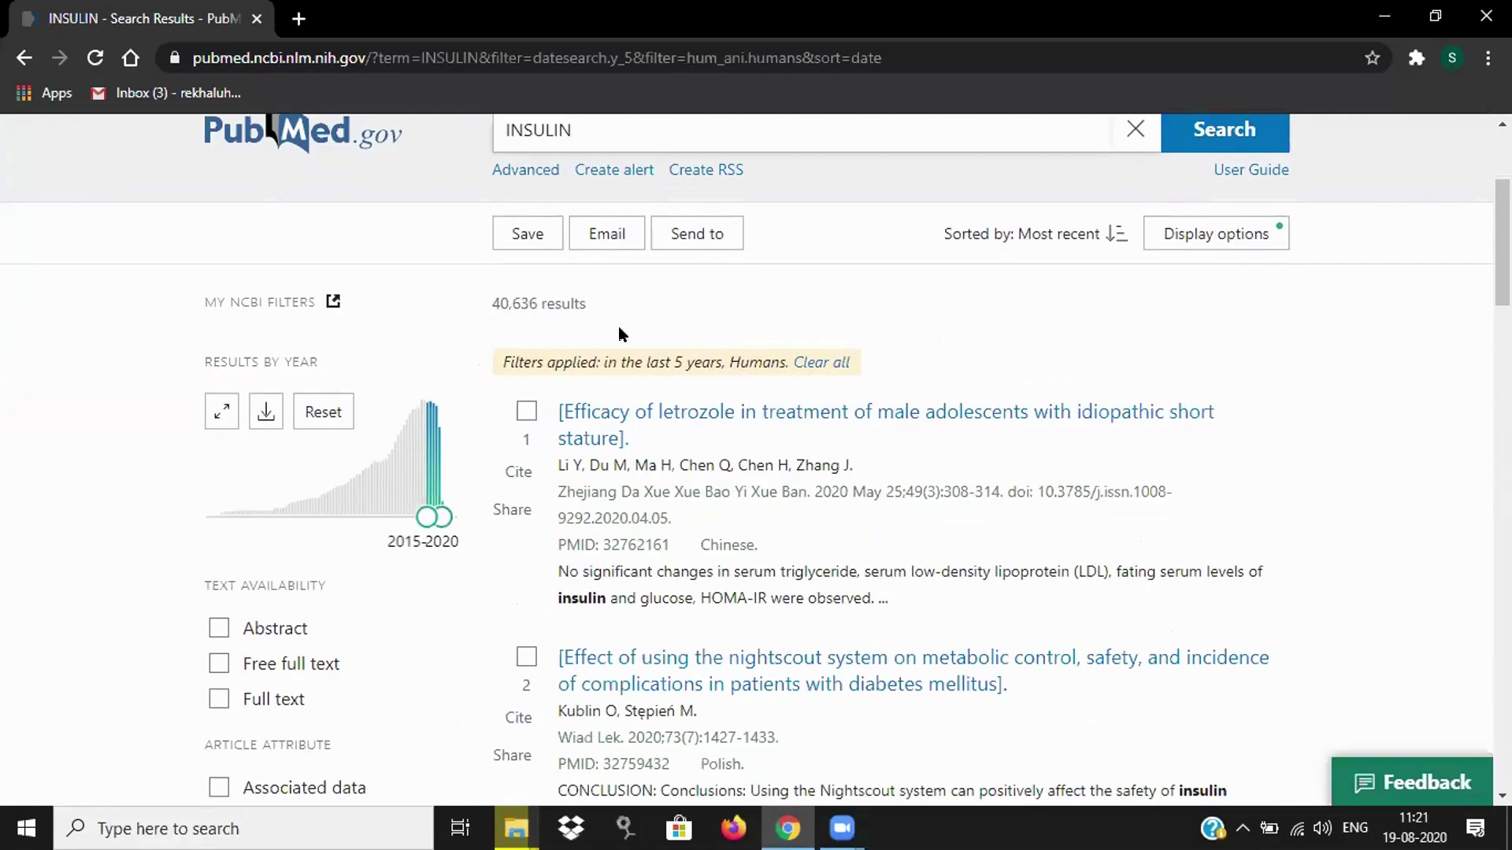
scroll(617, 326, down, 1)
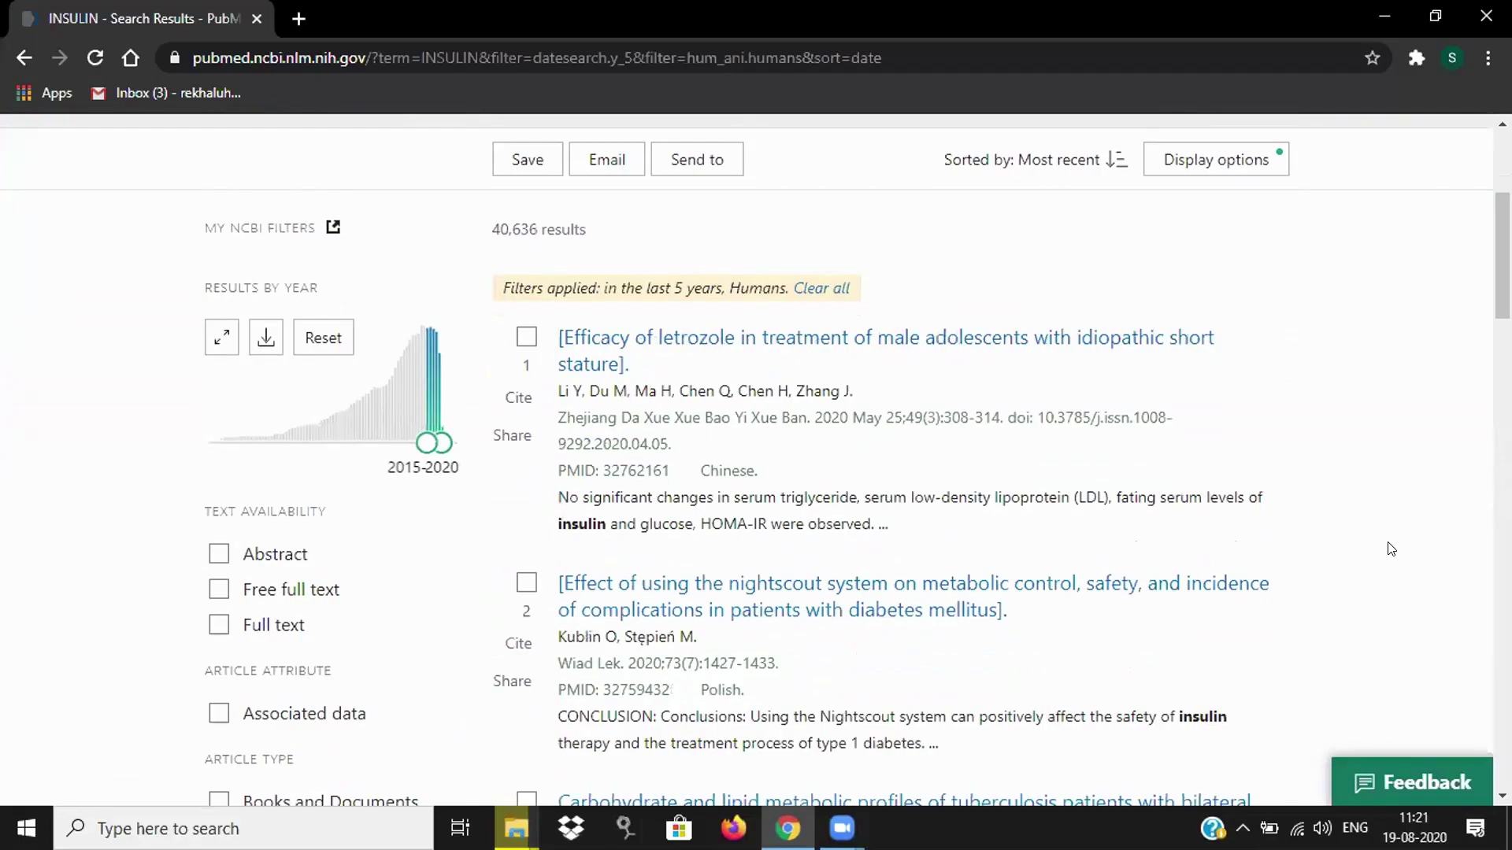
scroll(1379, 539, down, 2)
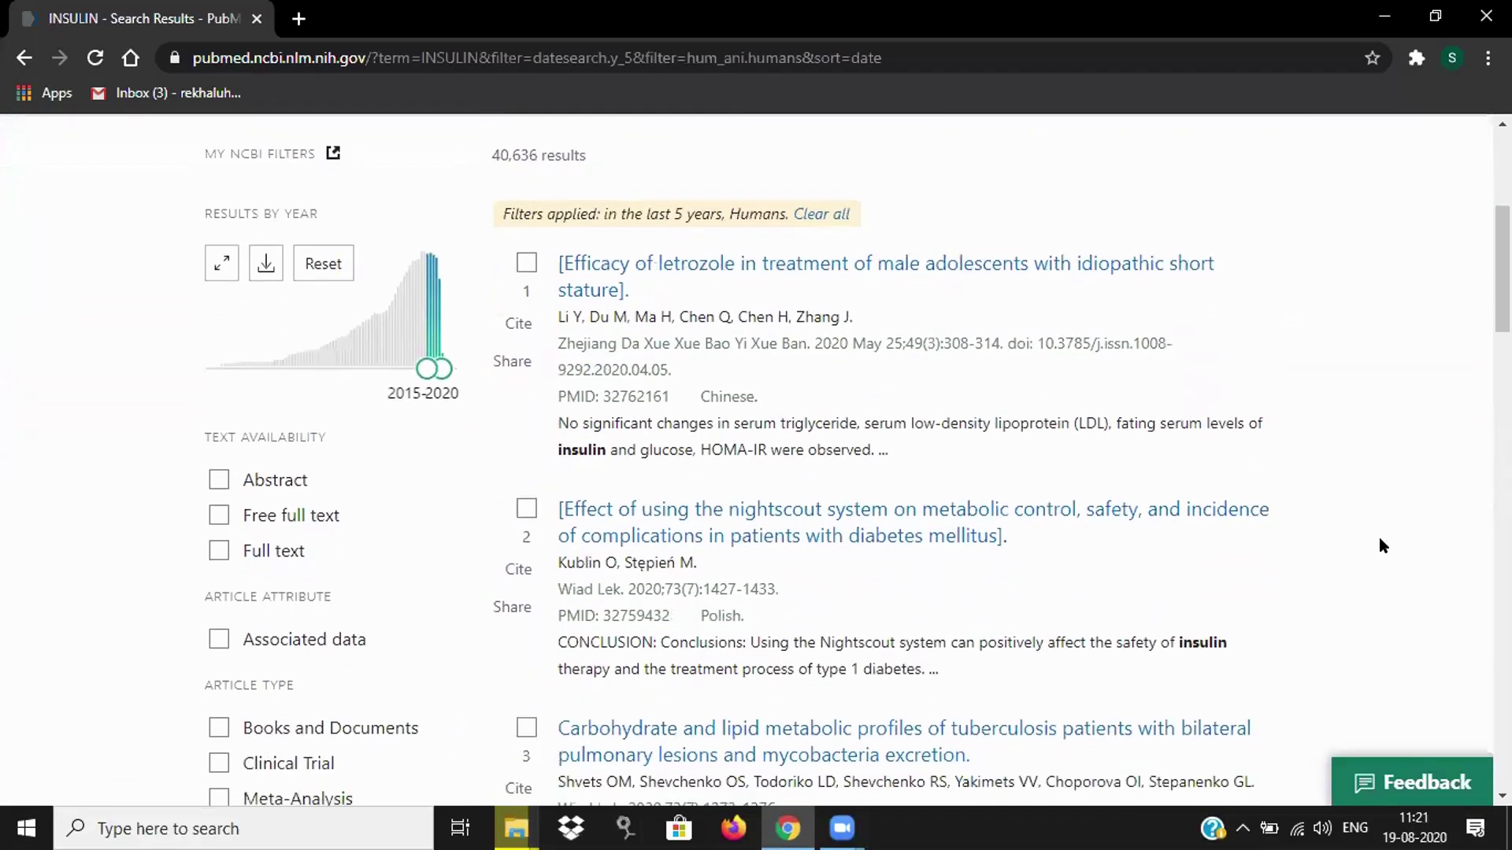
scroll(1378, 537, up, 1)
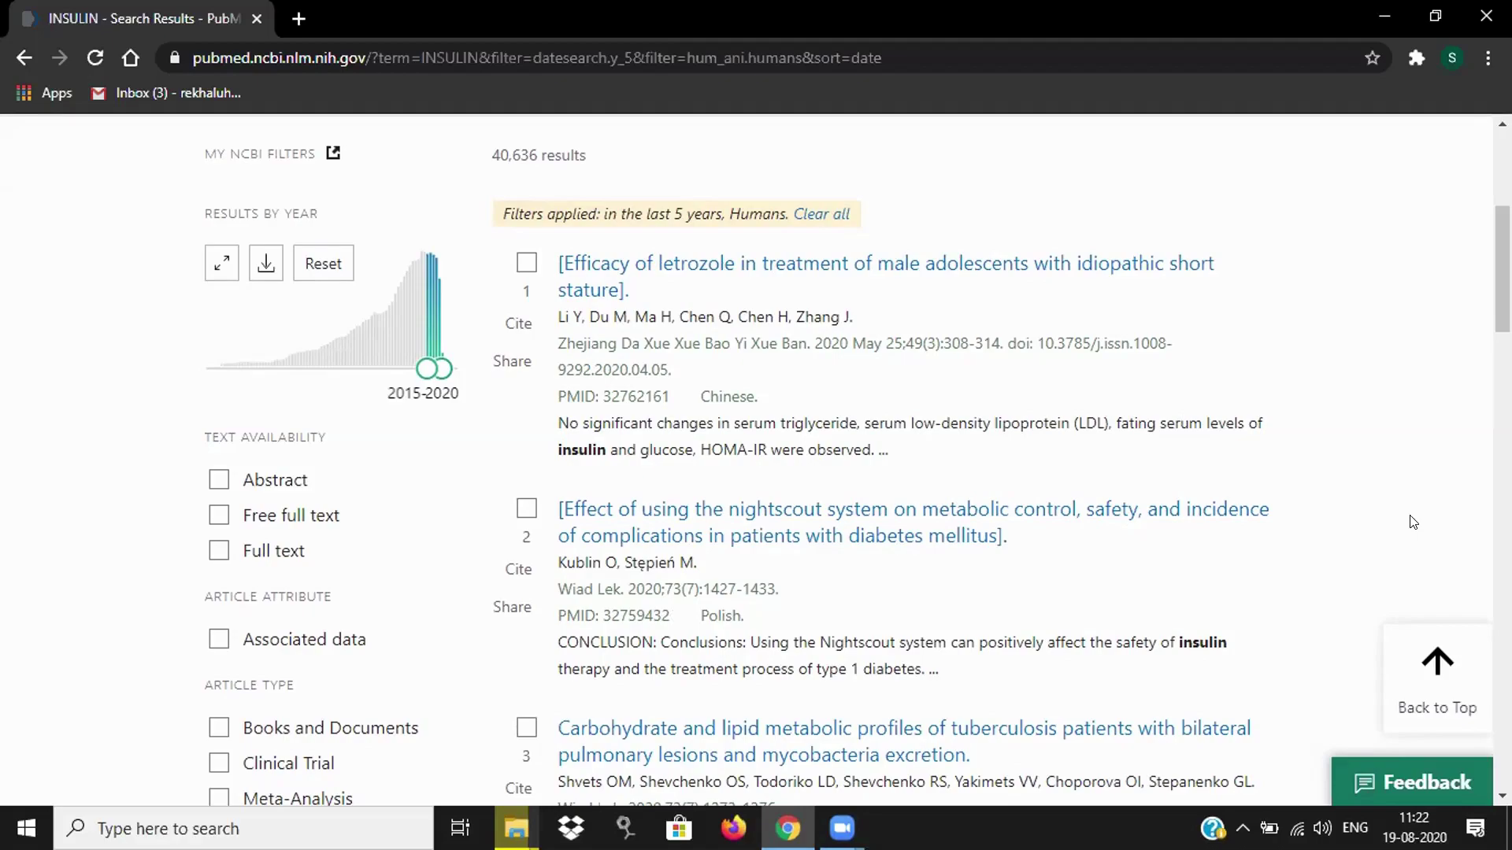
scroll(1421, 512, up, 1)
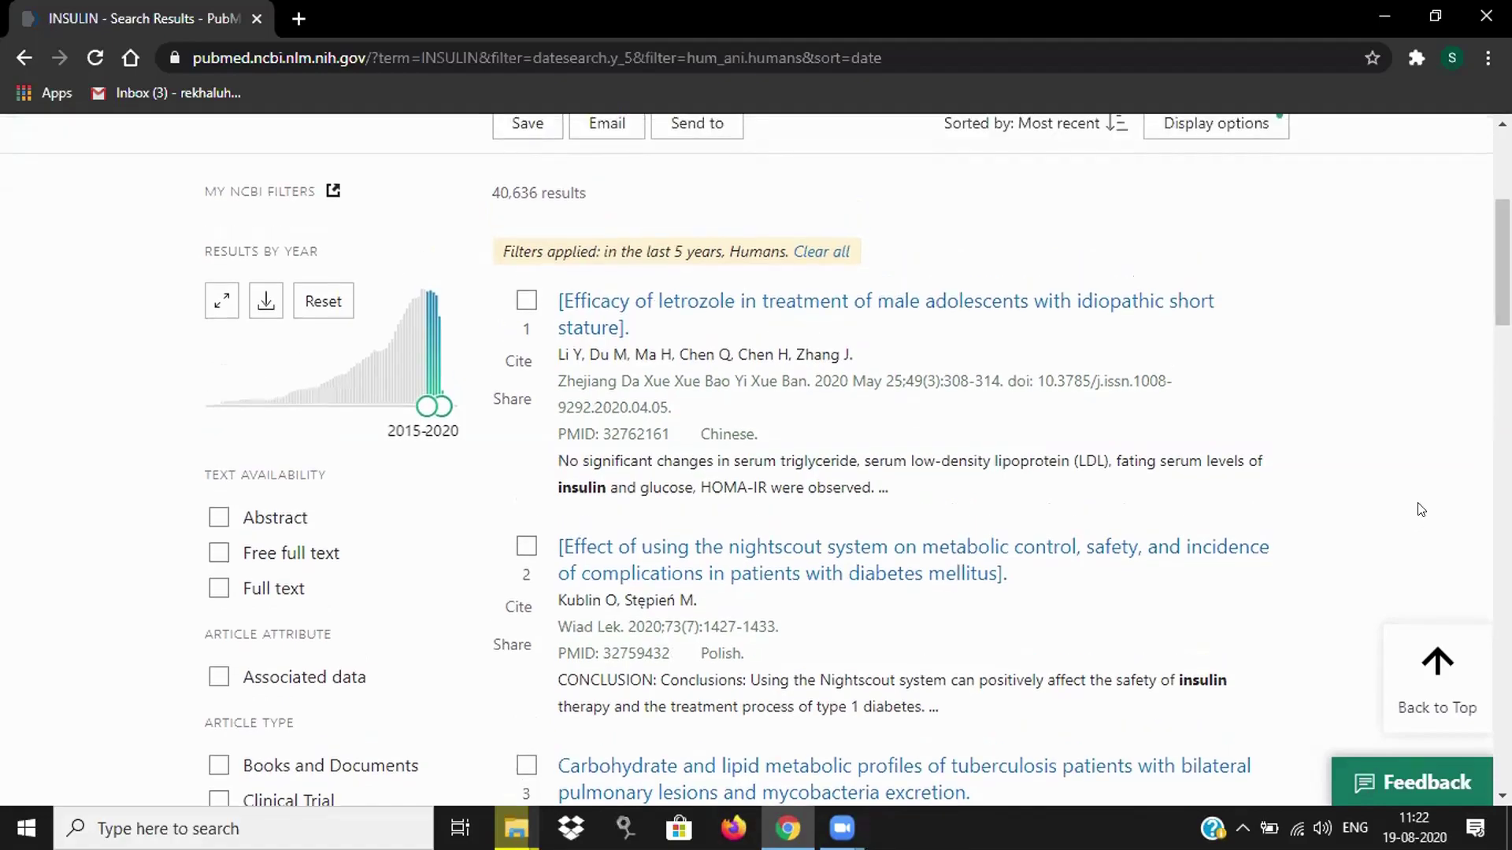
scroll(1421, 510, up, 2)
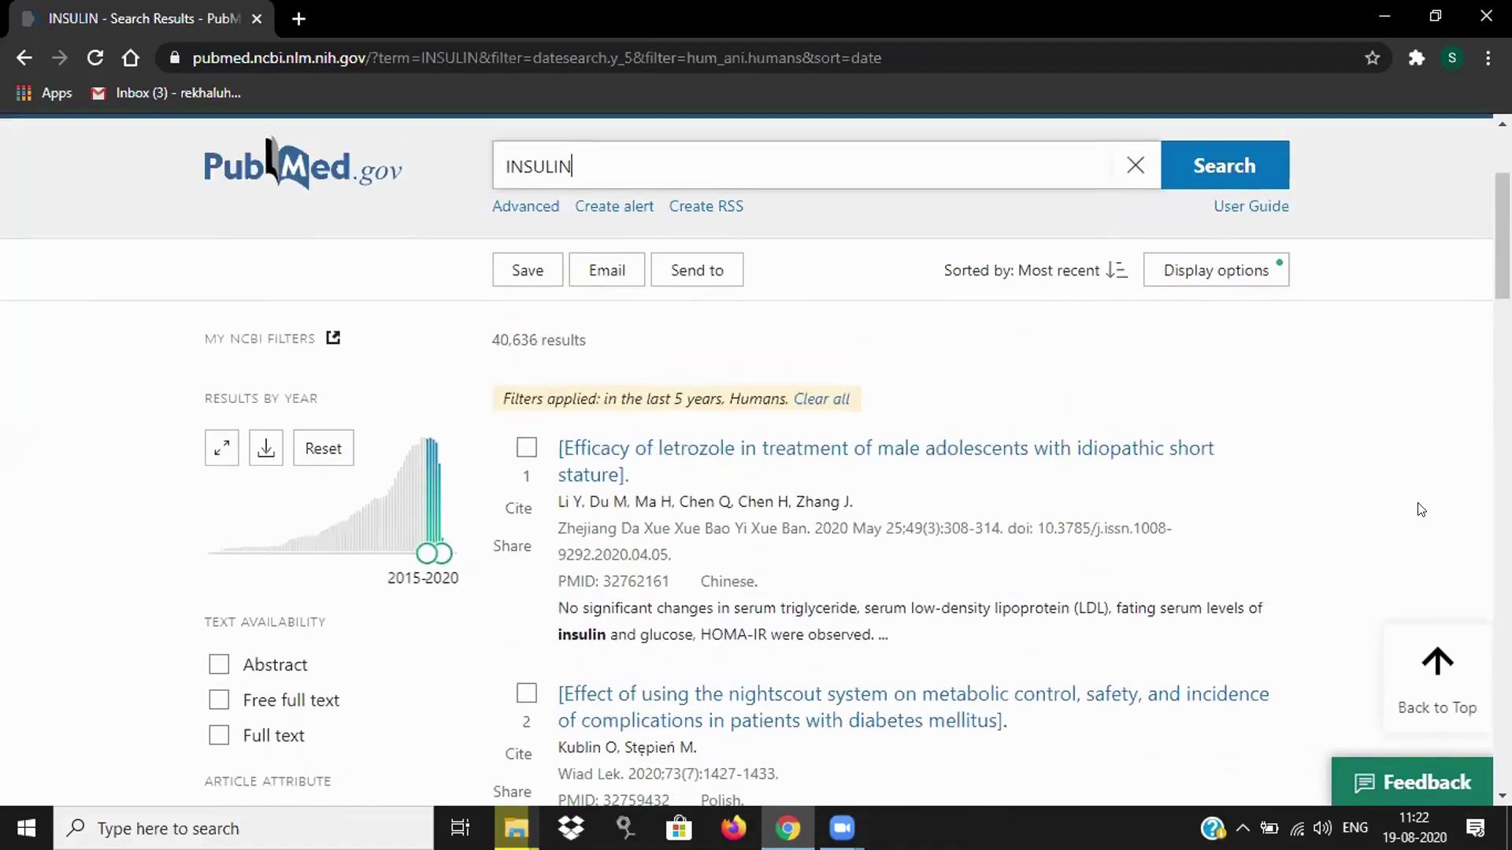
scroll(1421, 510, down, 1)
scroll(1421, 510, up, 1)
Search Google for "mesh" in a new browser tab and open the NCBI MeSH home page.
click(297, 20)
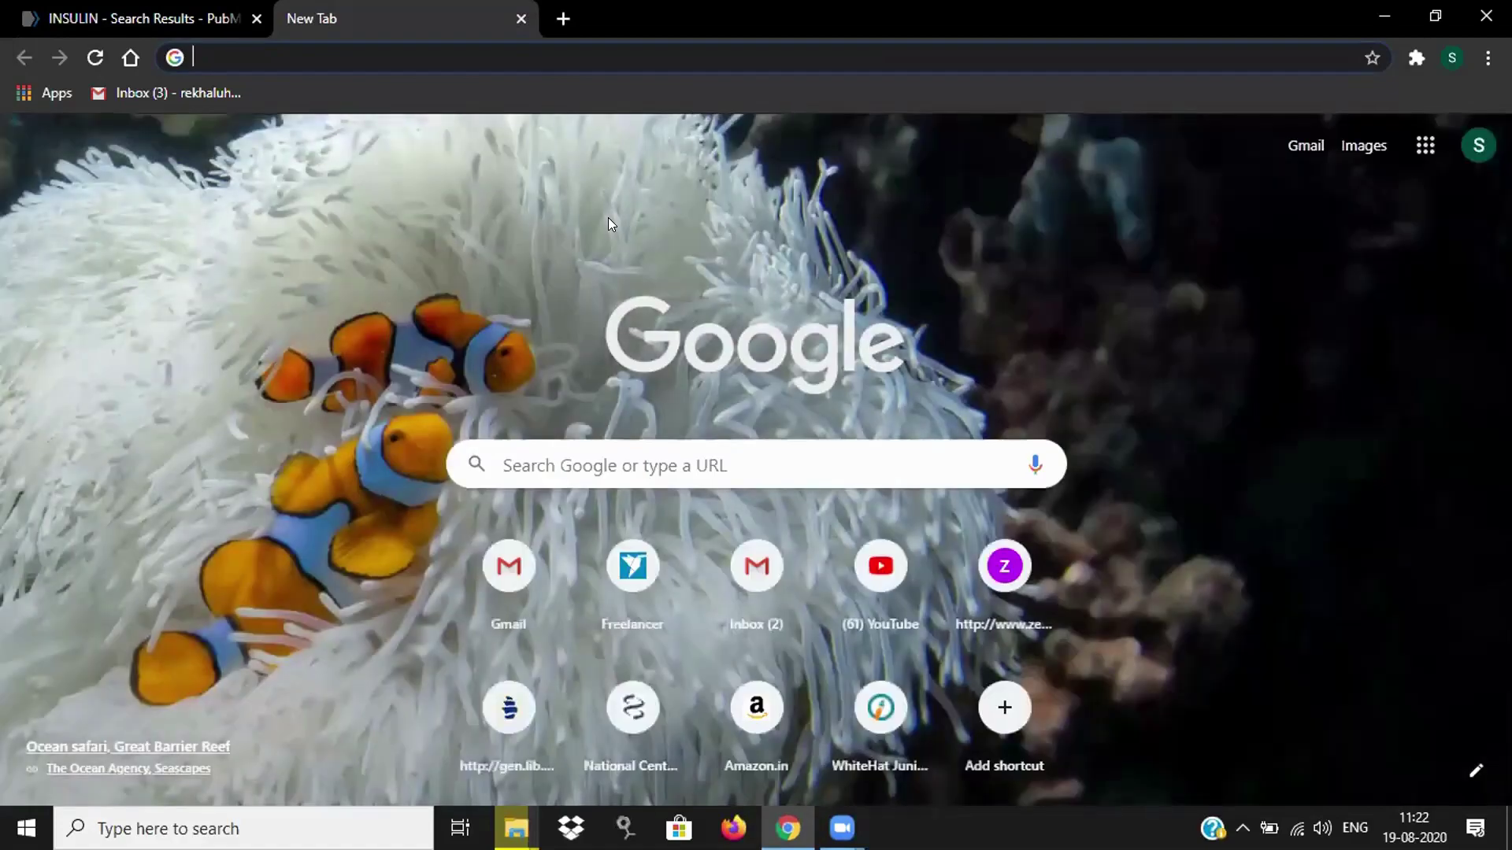
text(M)
key(BackSpace)
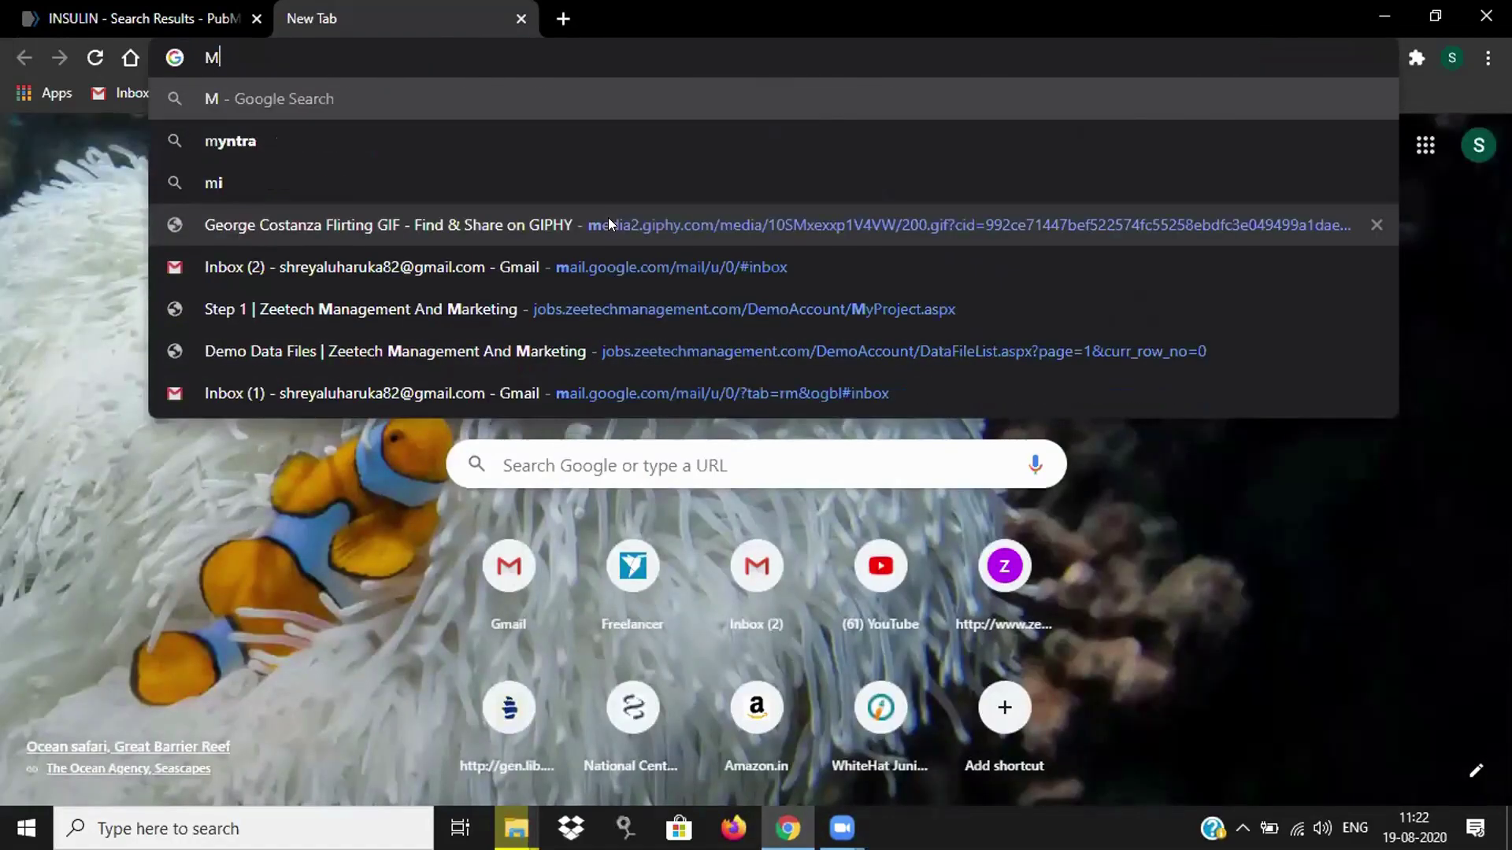
text(mesh)
key(Return)
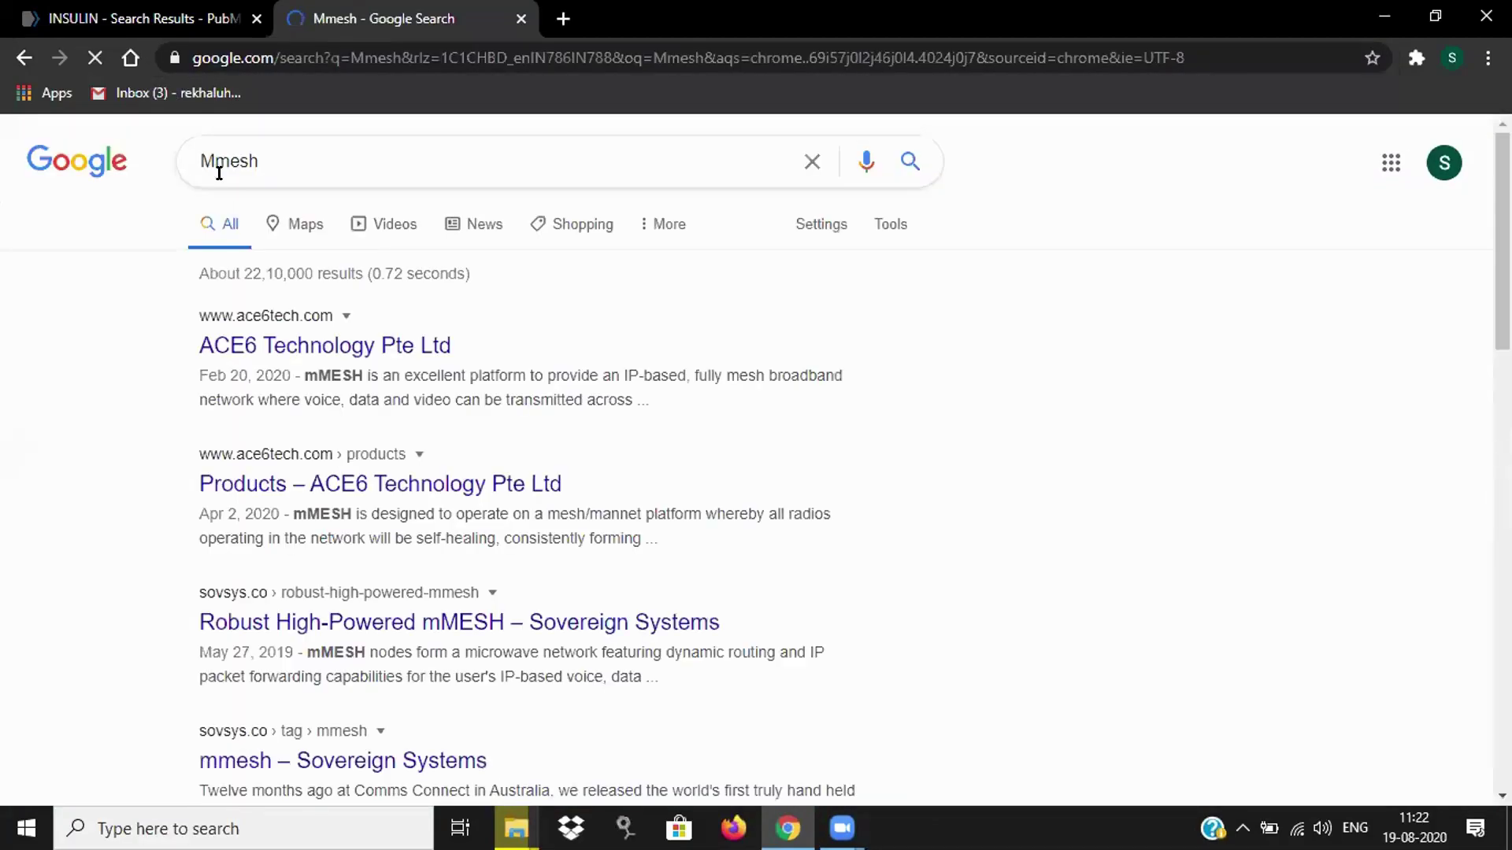
click(219, 170)
key(BackSpace)
key(Return)
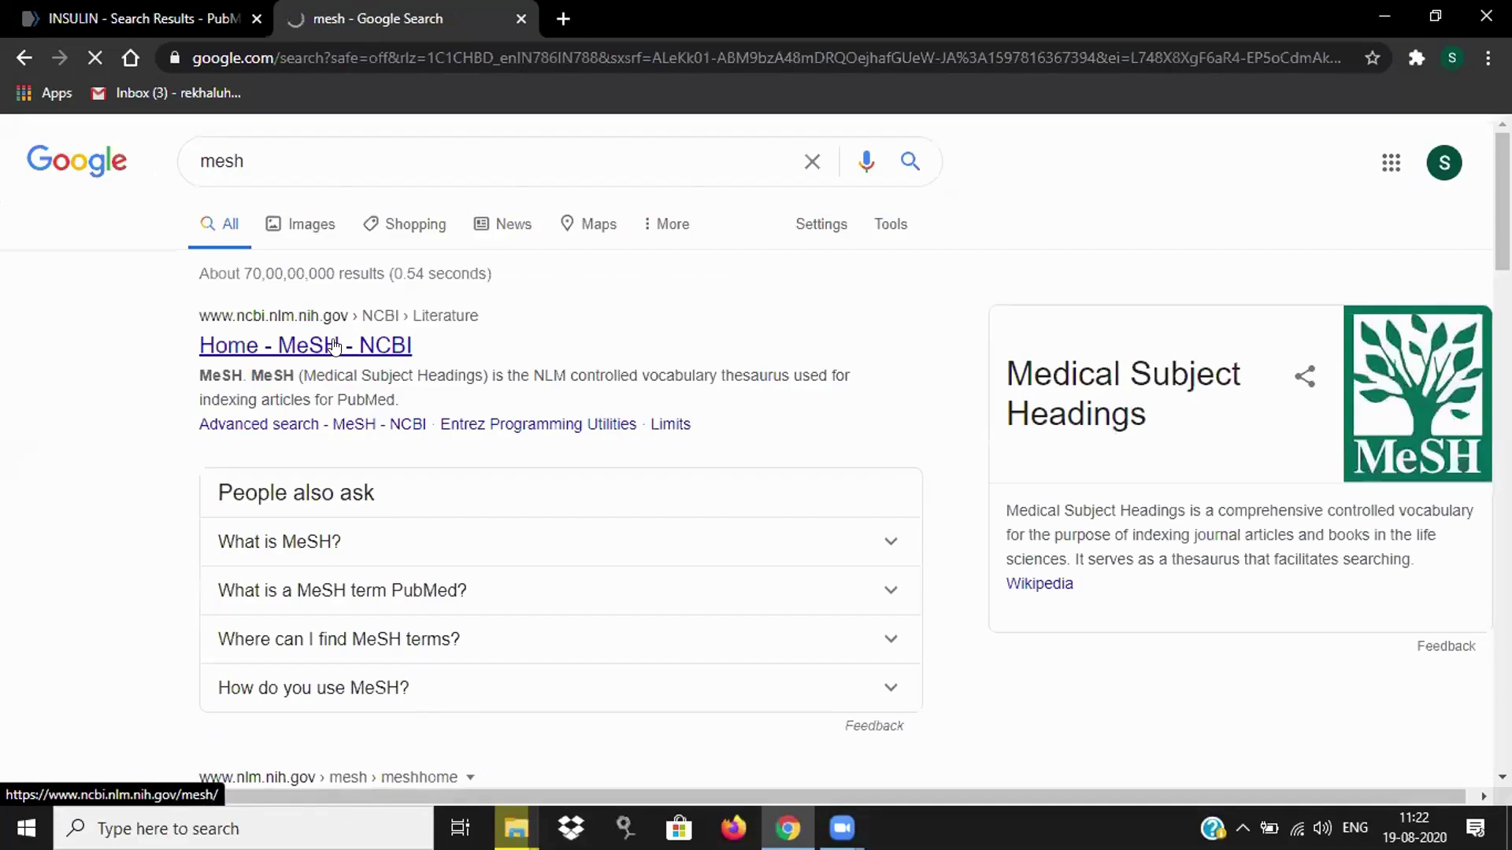
click(334, 346)
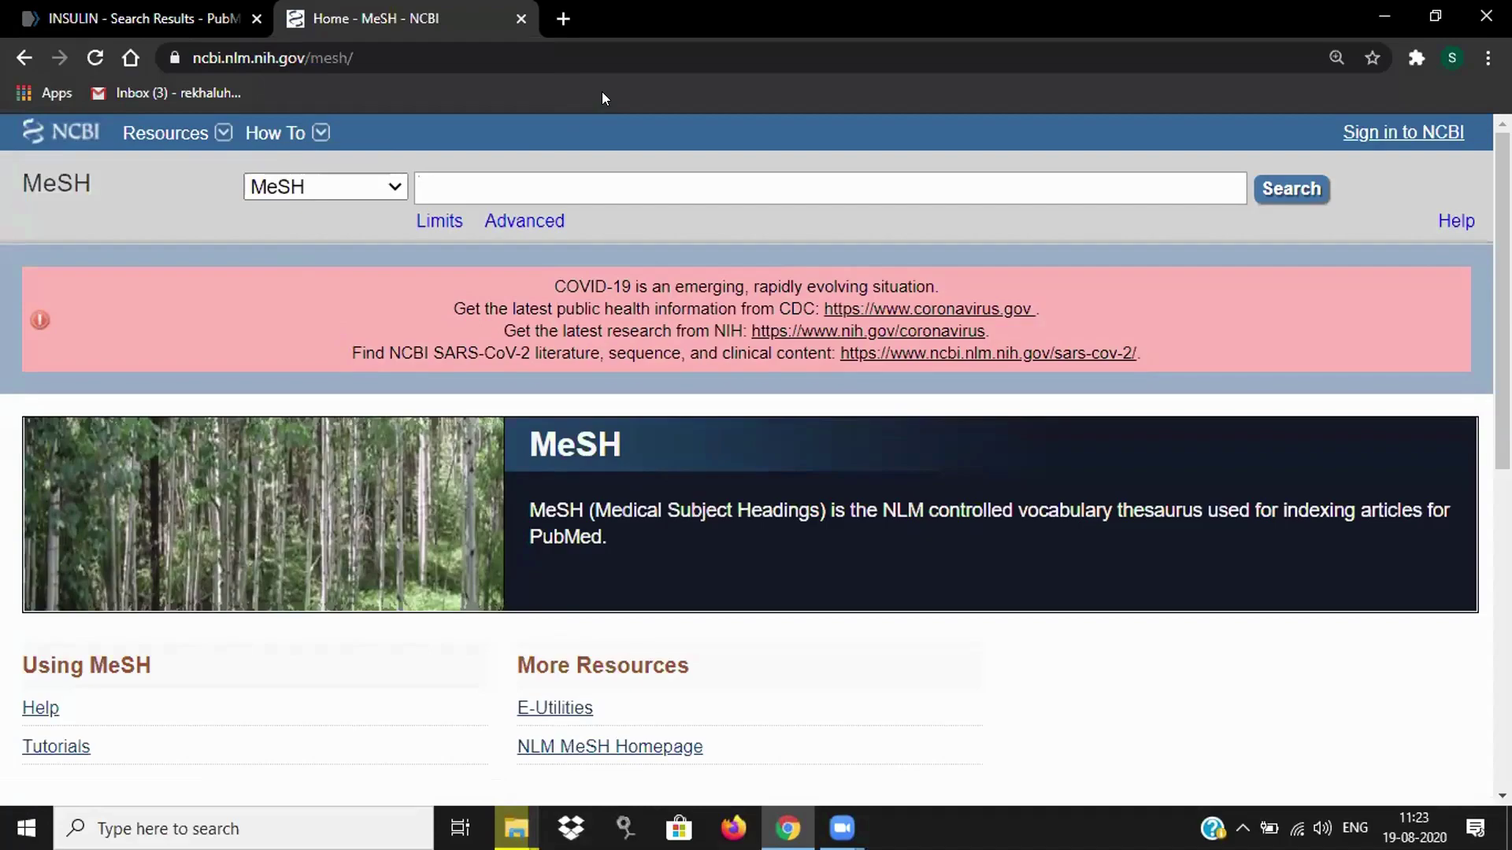
Search the MeSH database for insulin.
text(insuli)
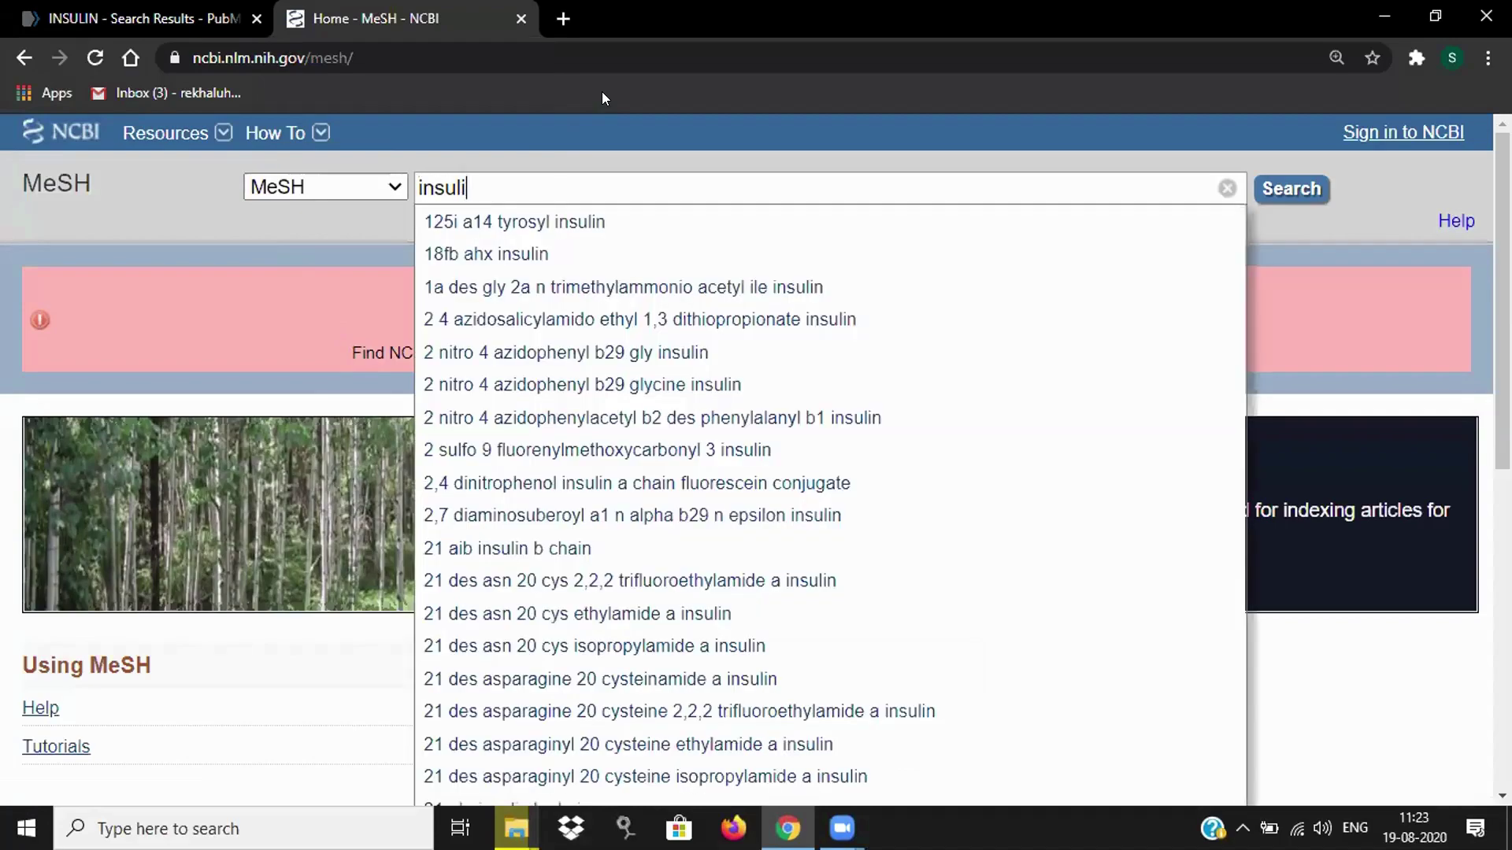
text(n)
key(Return)
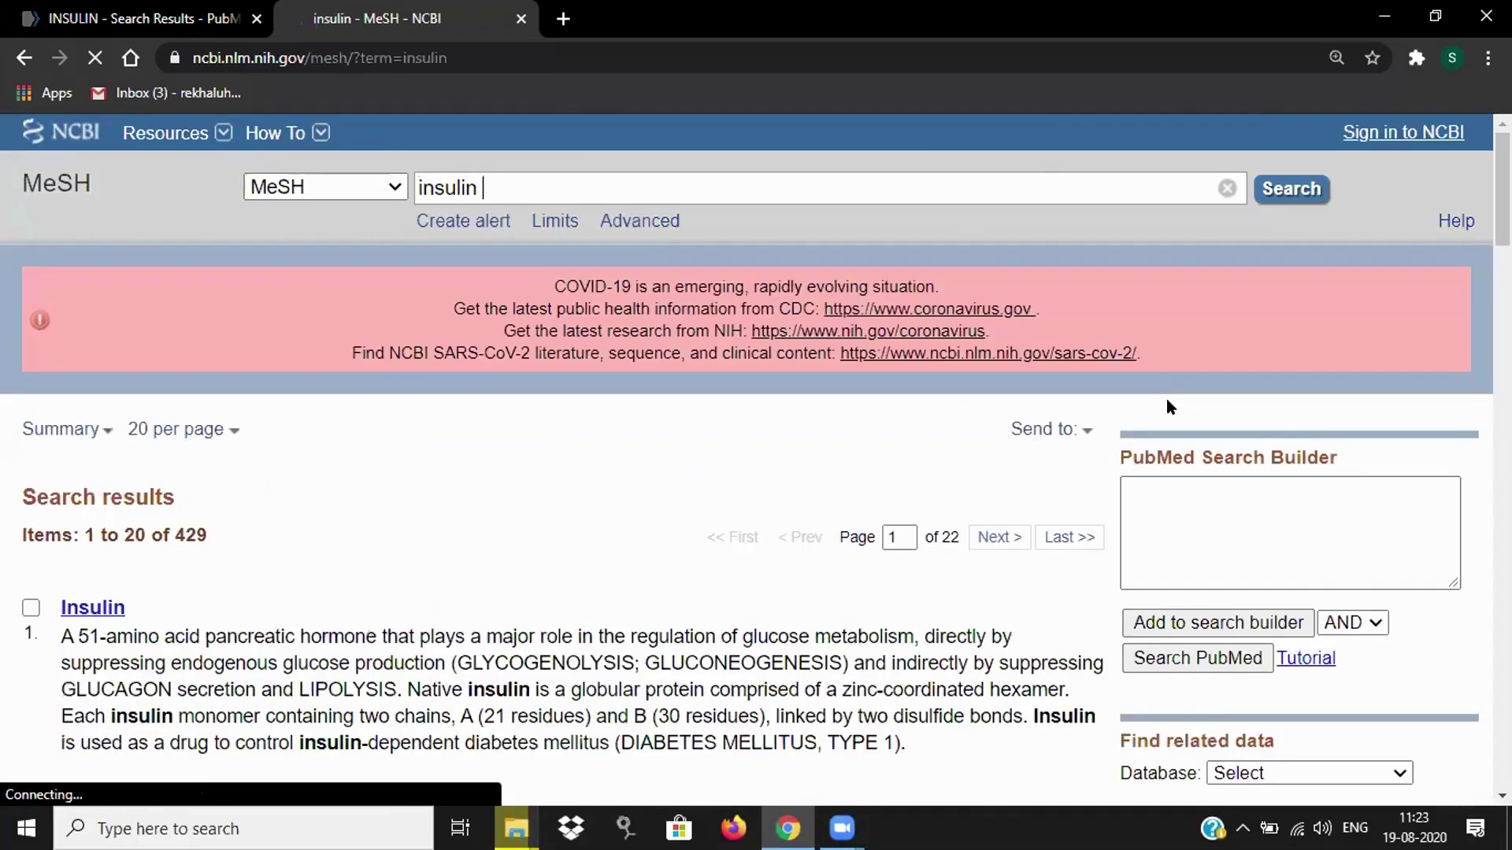
Look over the MeSH terms listed for insulin and open the main Insulin record.
scroll(1165, 399, down, 4)
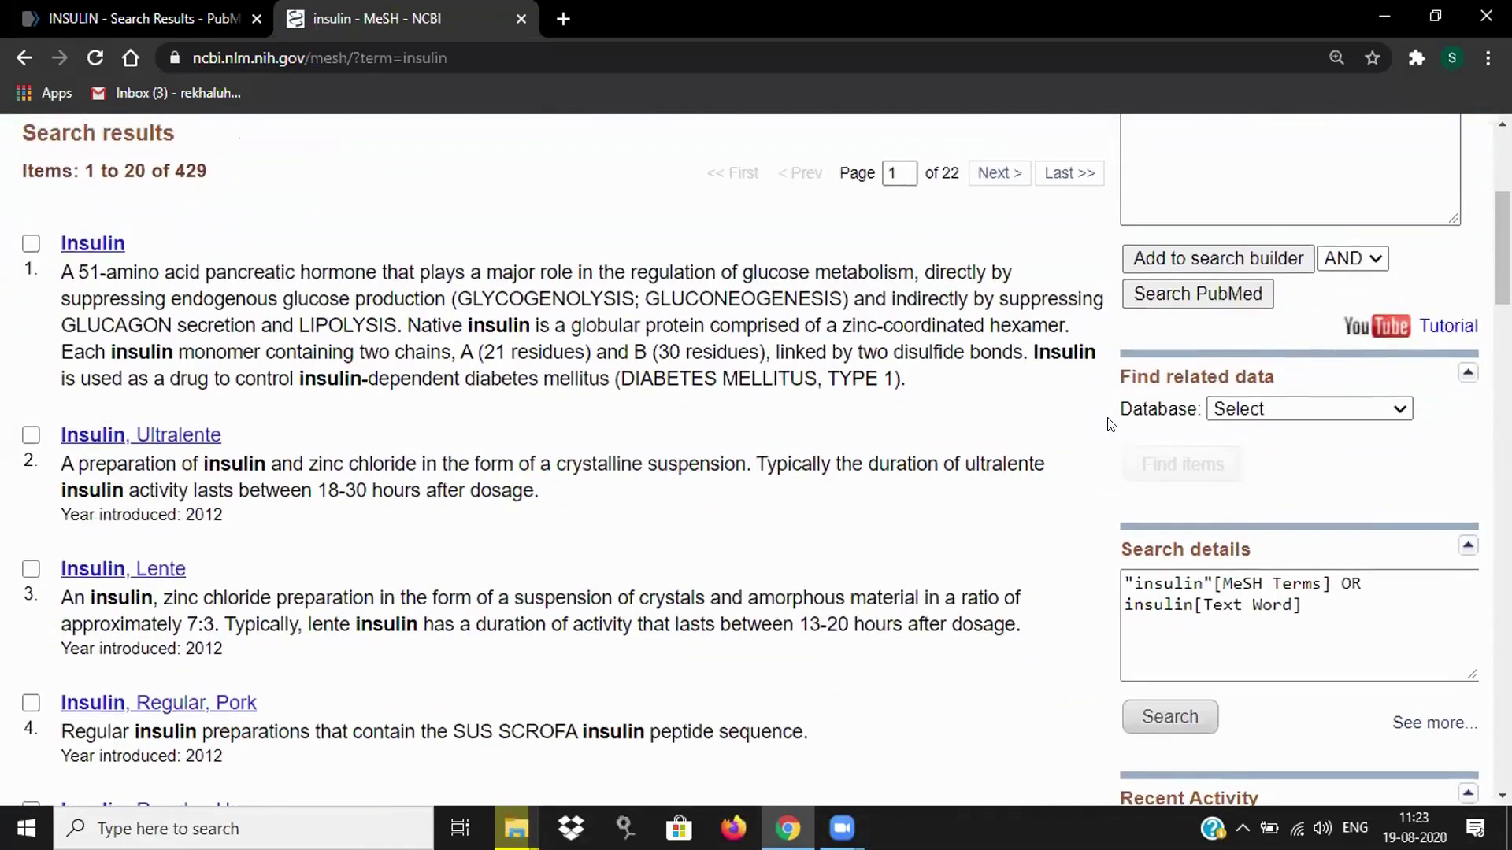
scroll(1110, 417, up, 1)
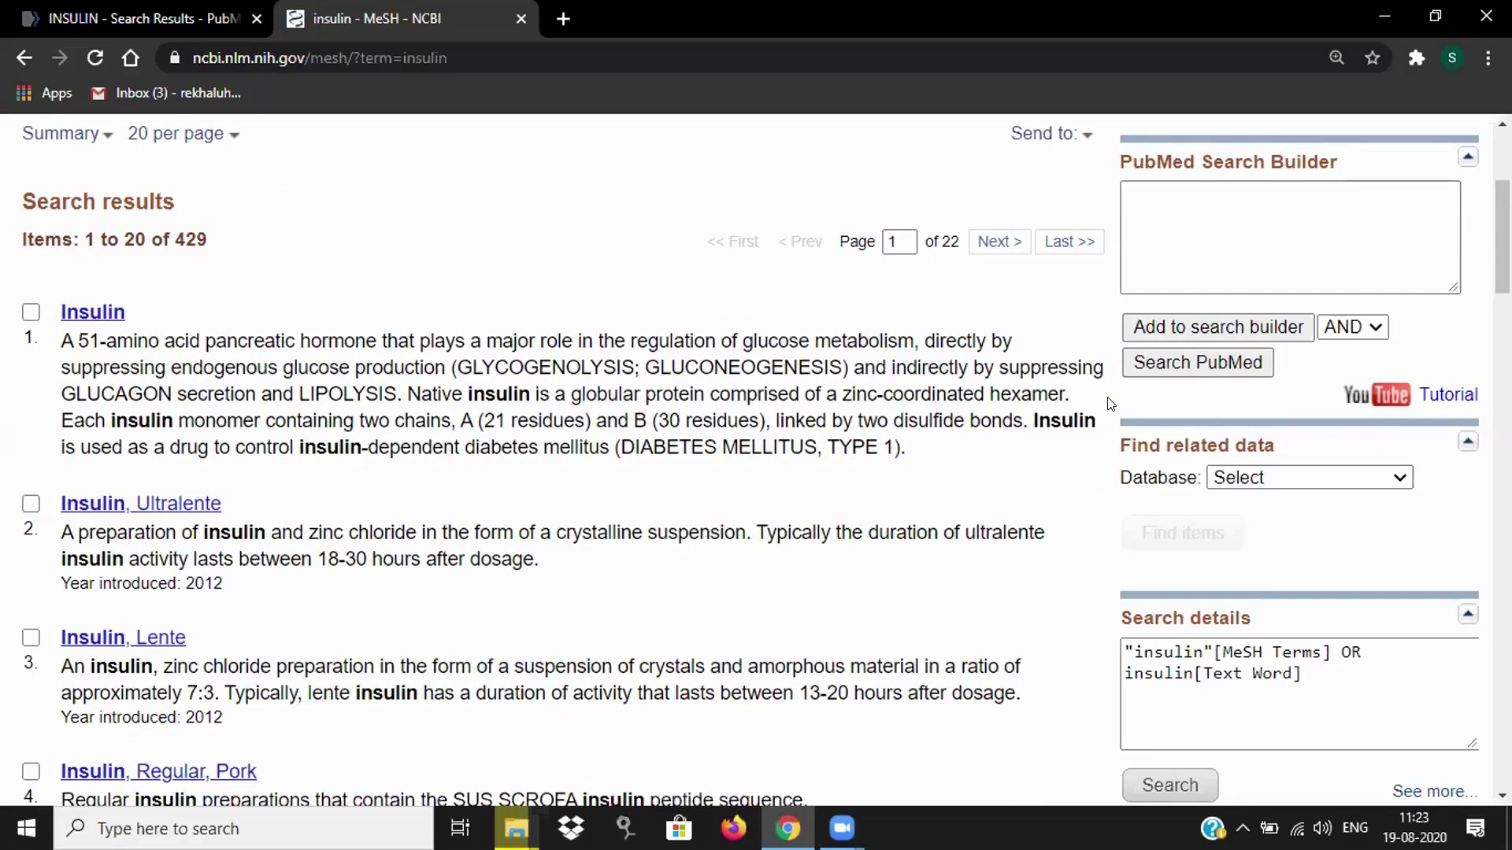
scroll(1110, 404, down, 1)
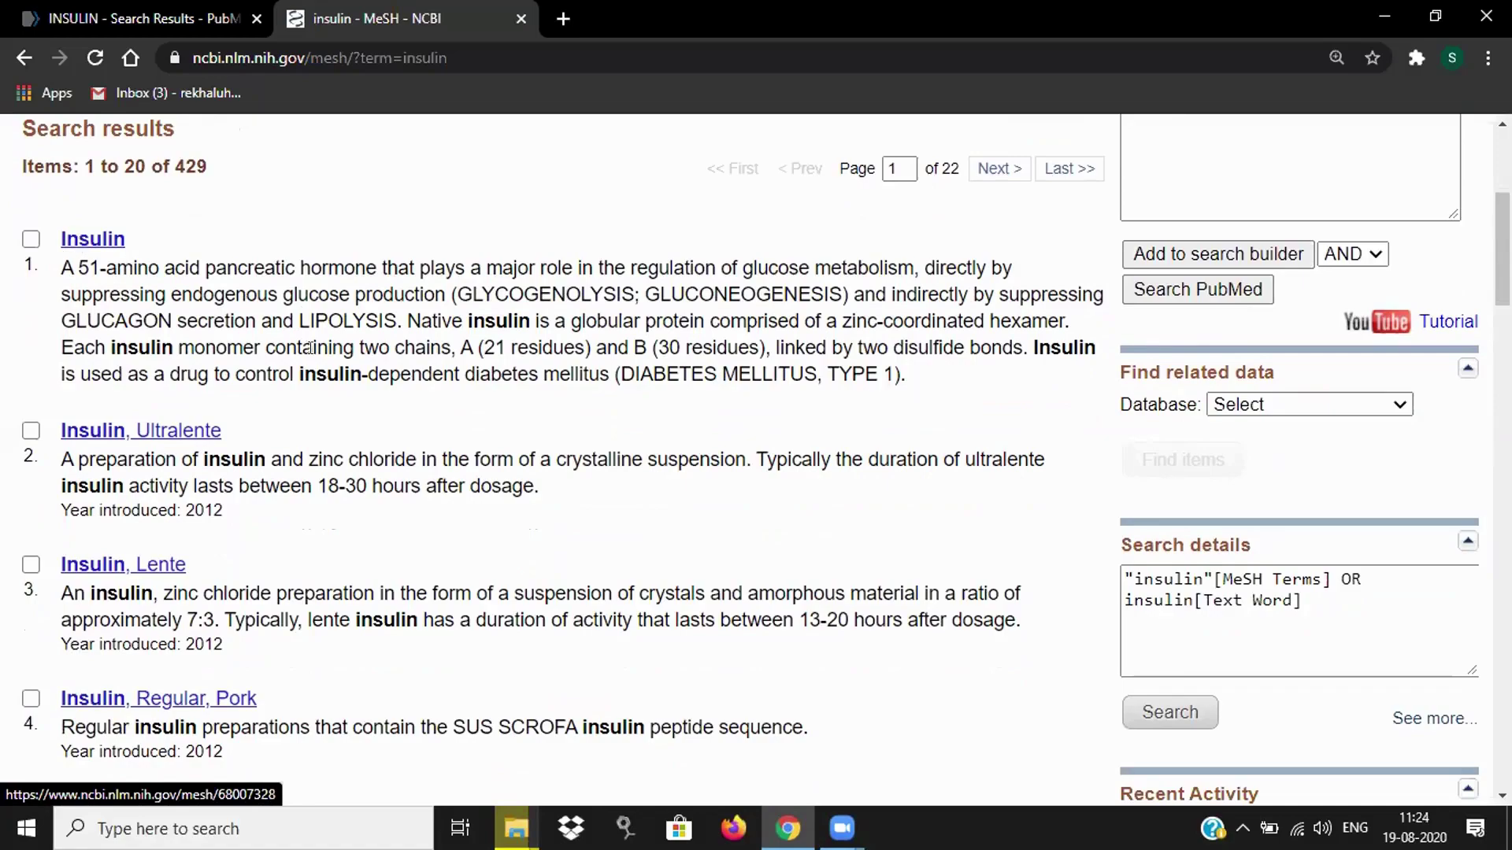
scroll(188, 221, down, 1)
scroll(188, 220, down, 3)
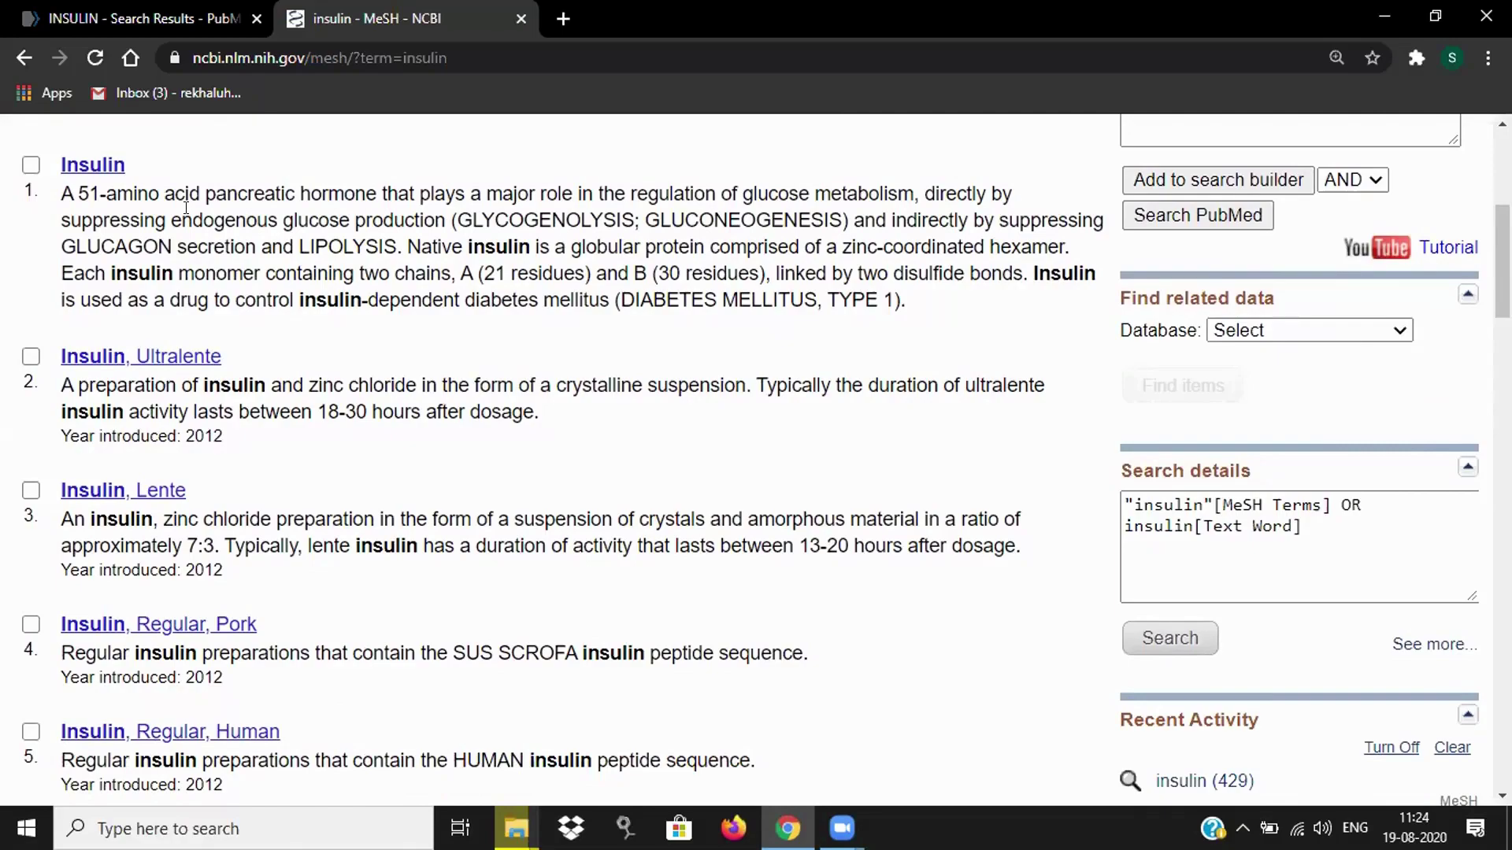
click(75, 162)
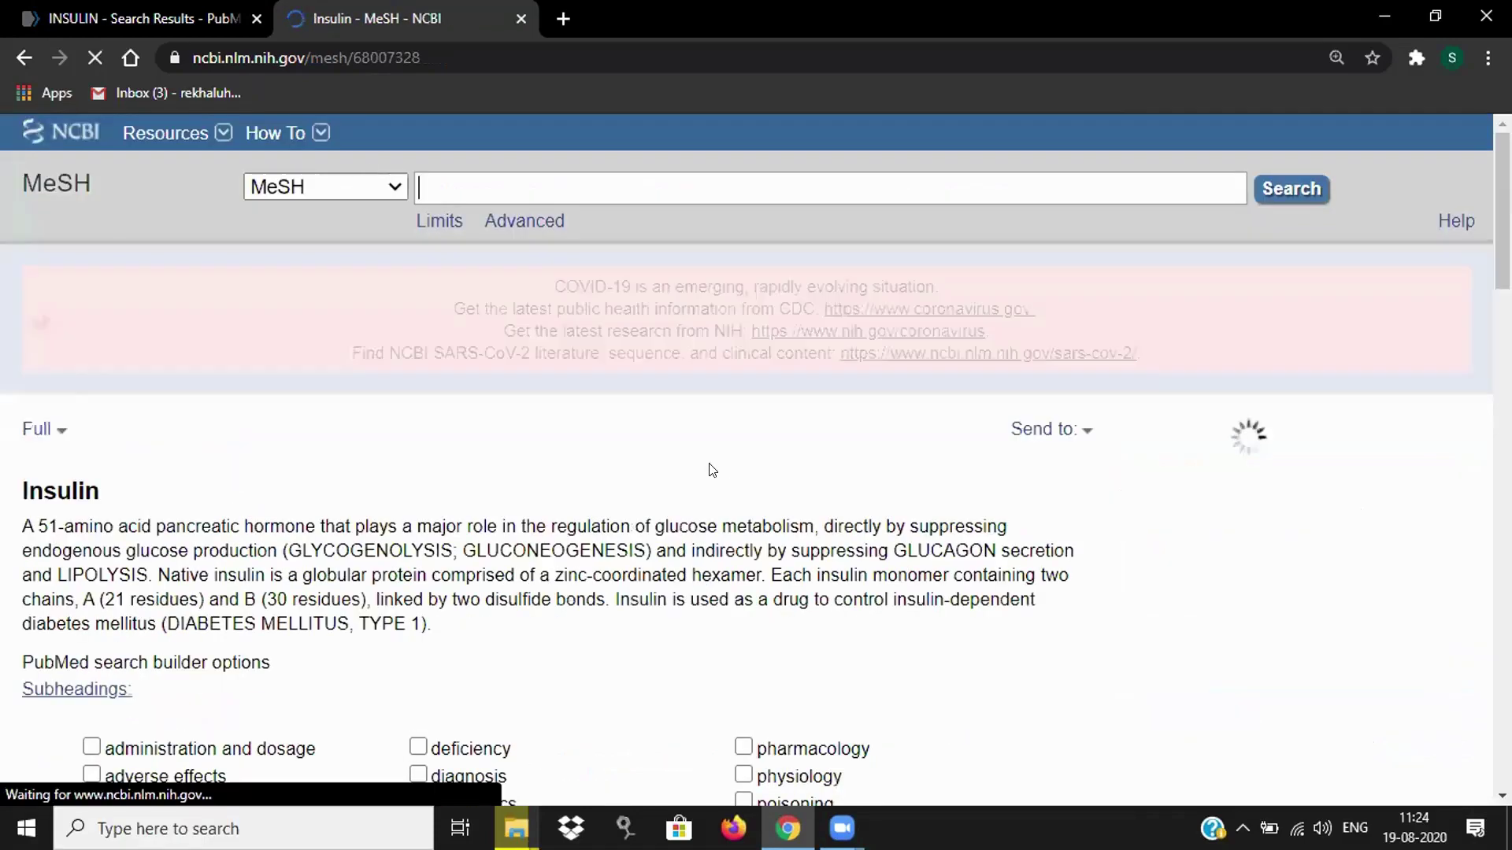
Select the therapeutic use and therapy subheadings for Insulin and restrict the search to MeSH Major Topic.
scroll(709, 469, down, 2)
scroll(642, 405, down, 1)
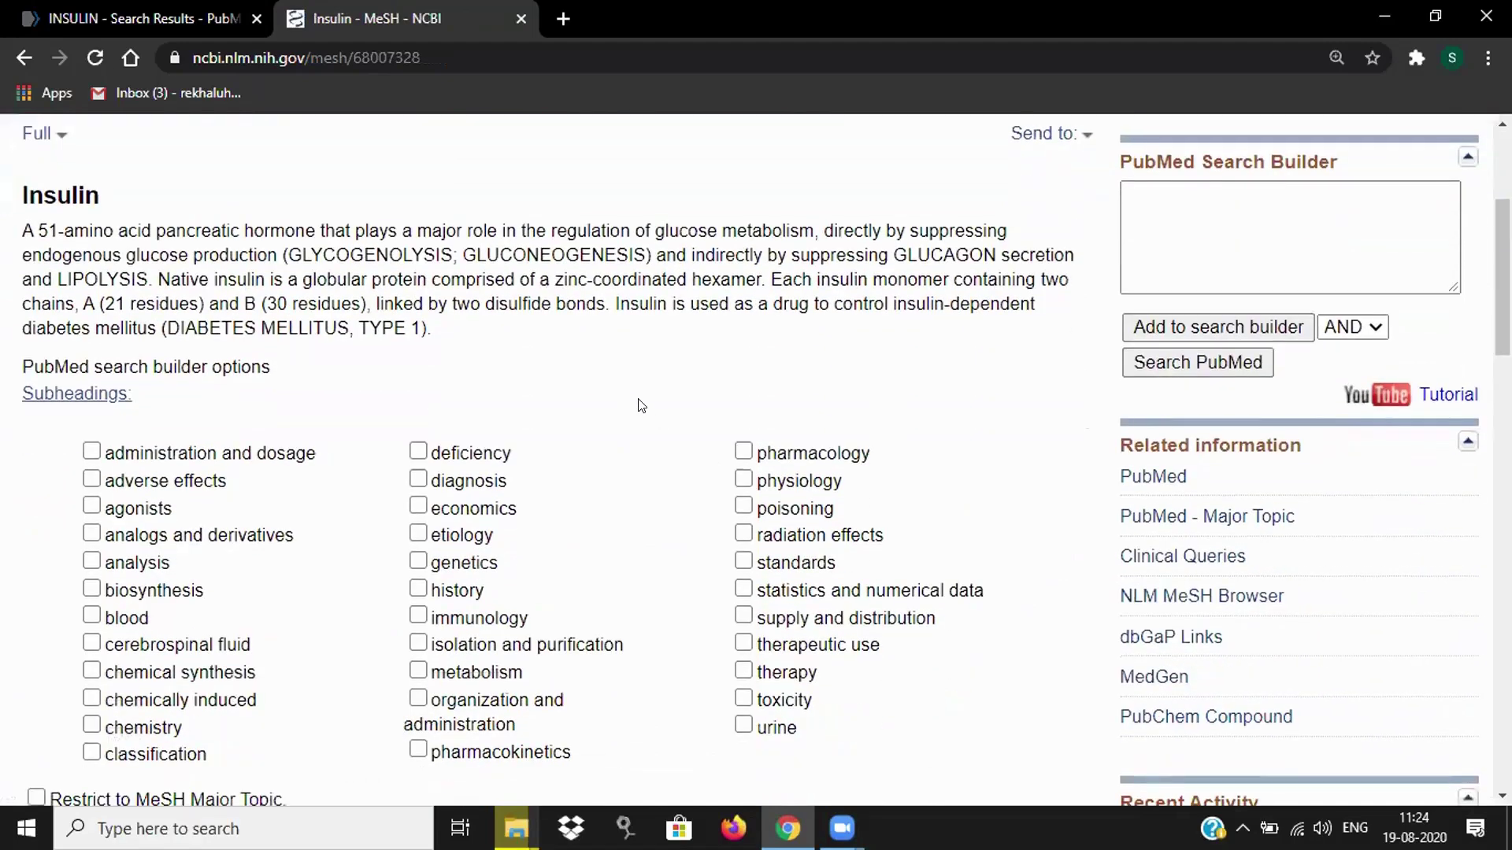
scroll(641, 405, down, 3)
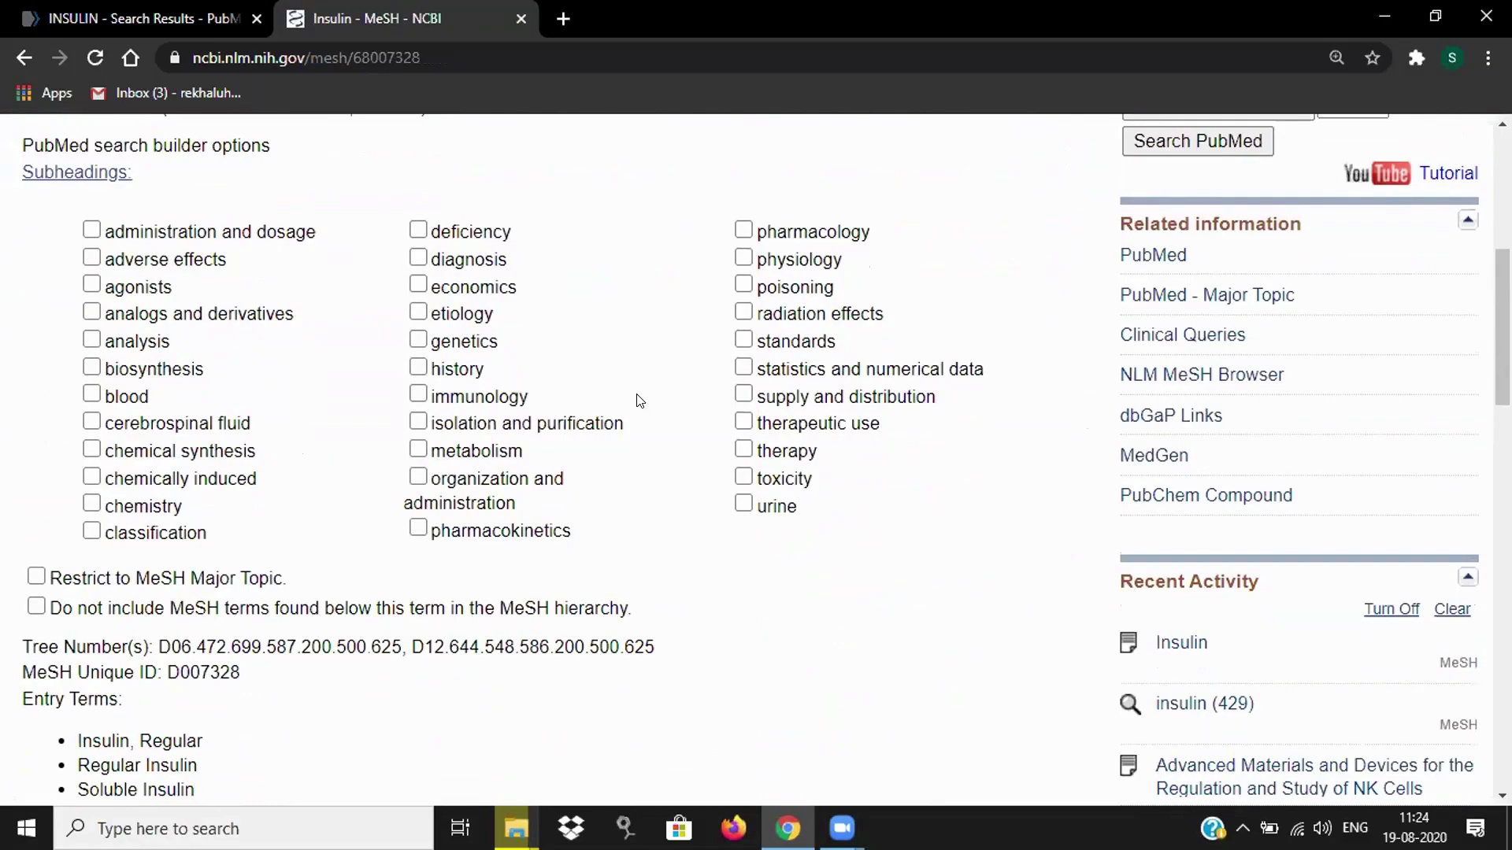
click(744, 422)
click(744, 450)
scroll(822, 468, down, 1)
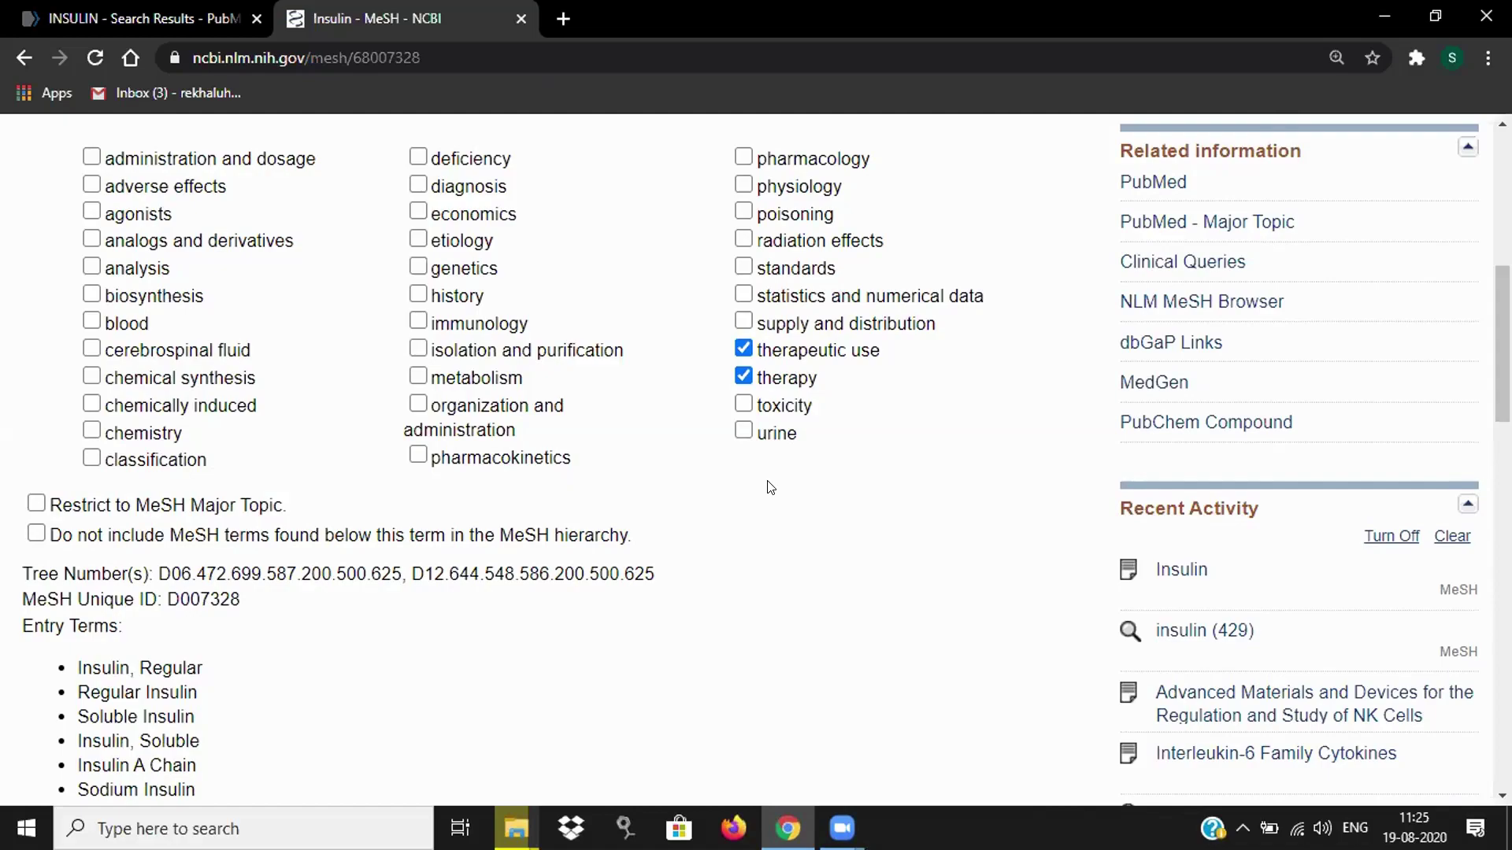
scroll(770, 486, down, 1)
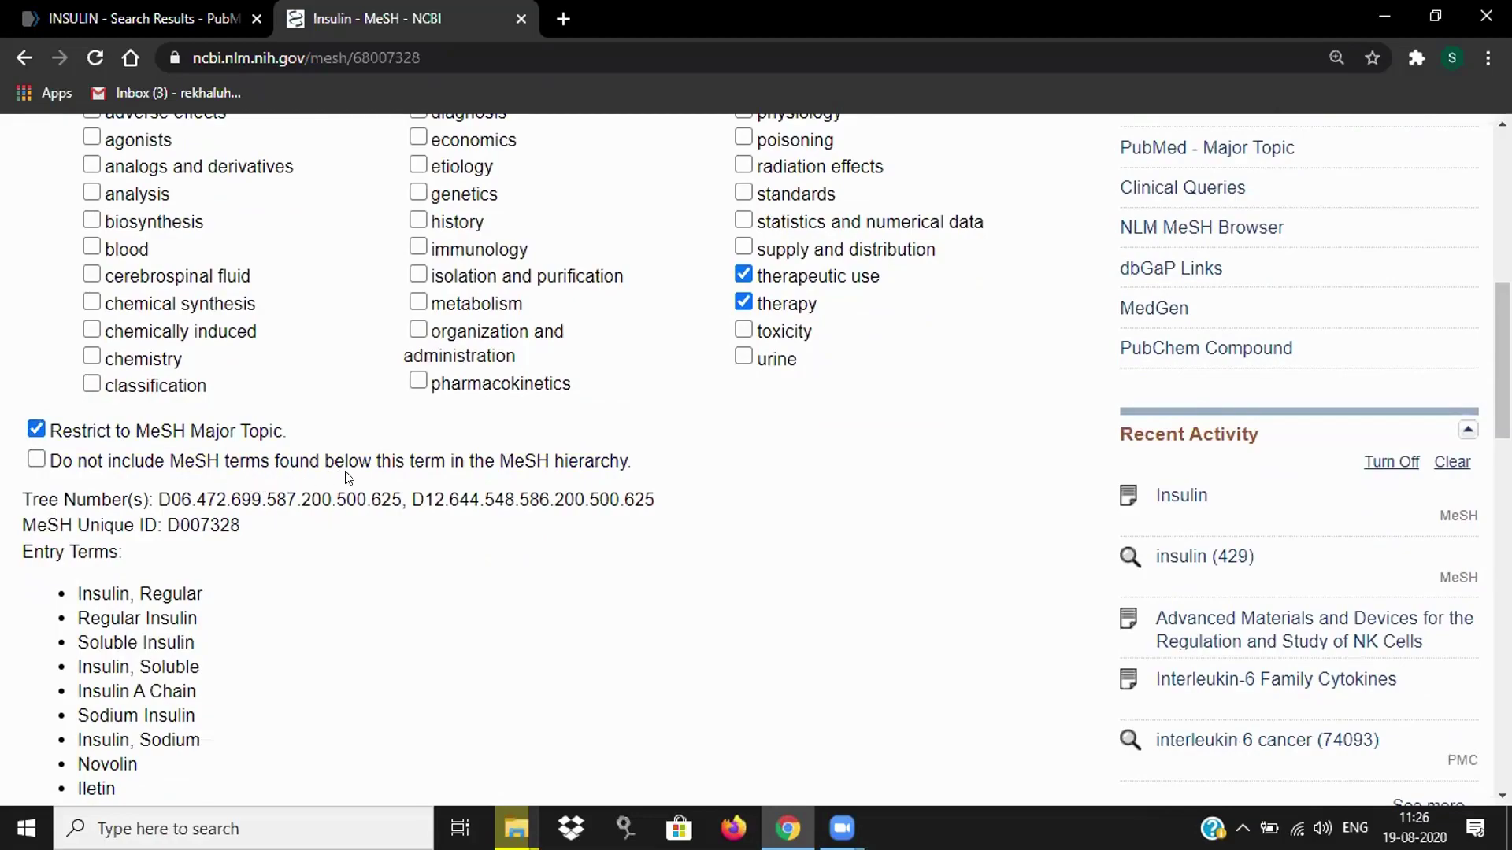
Examine the Insulin record's entry terms, See Also links, pharmacologic action and MeSH category trees.
scroll(349, 477, down, 4)
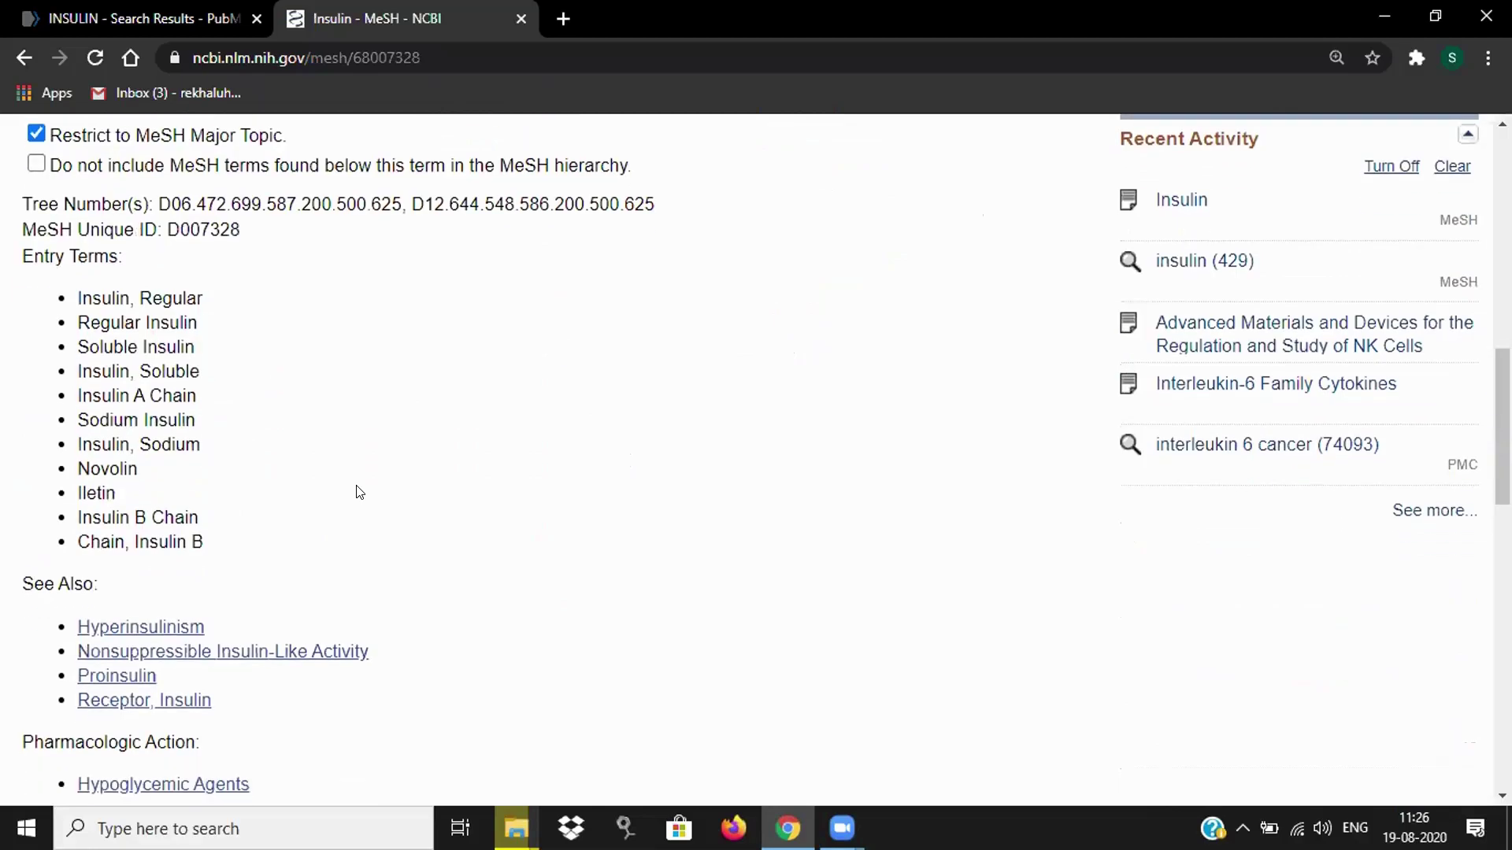
scroll(359, 492, down, 7)
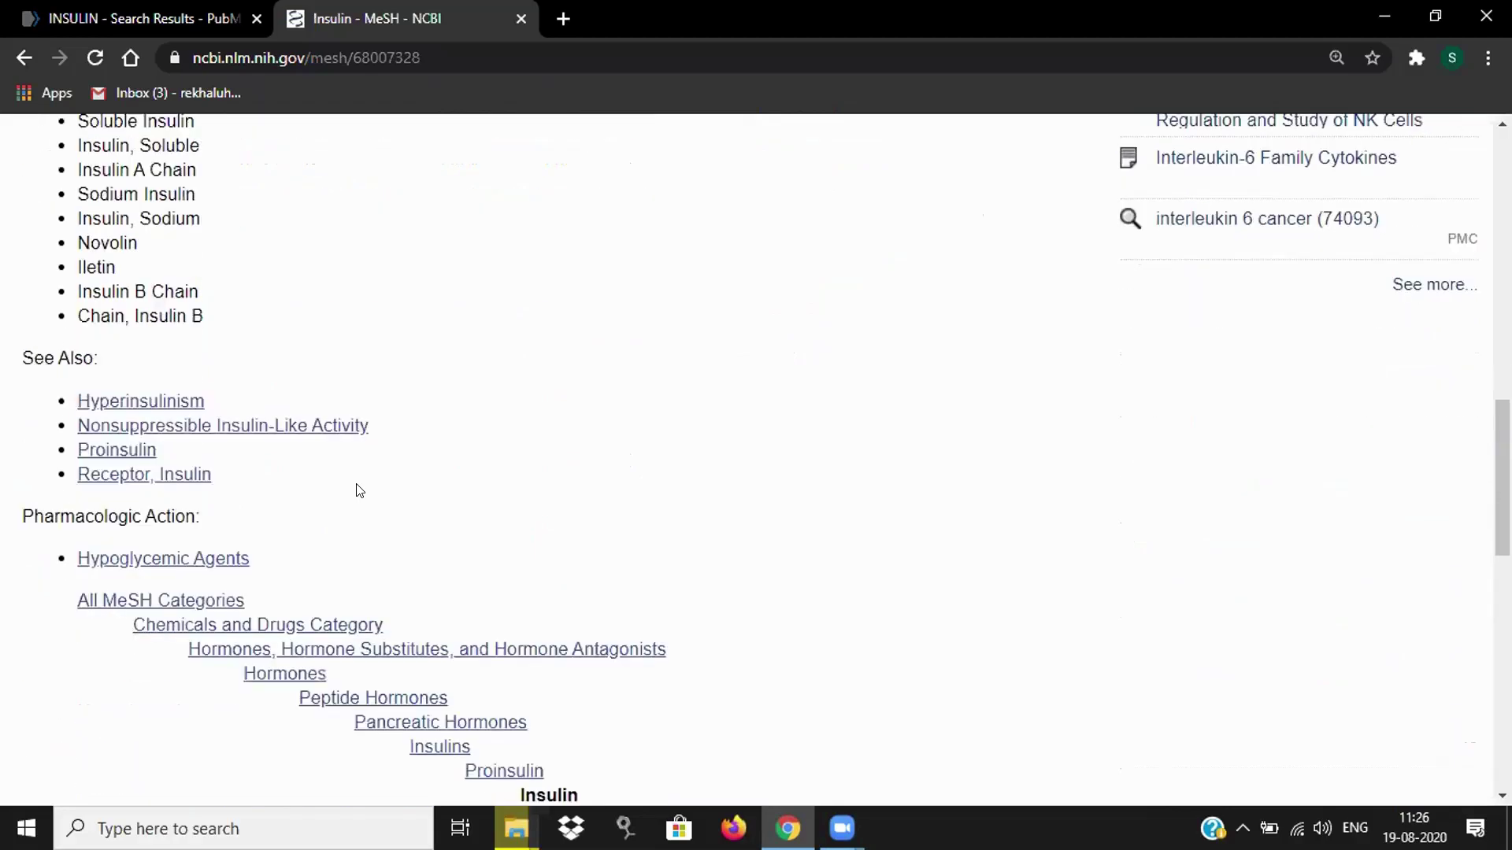
scroll(359, 491, down, 1)
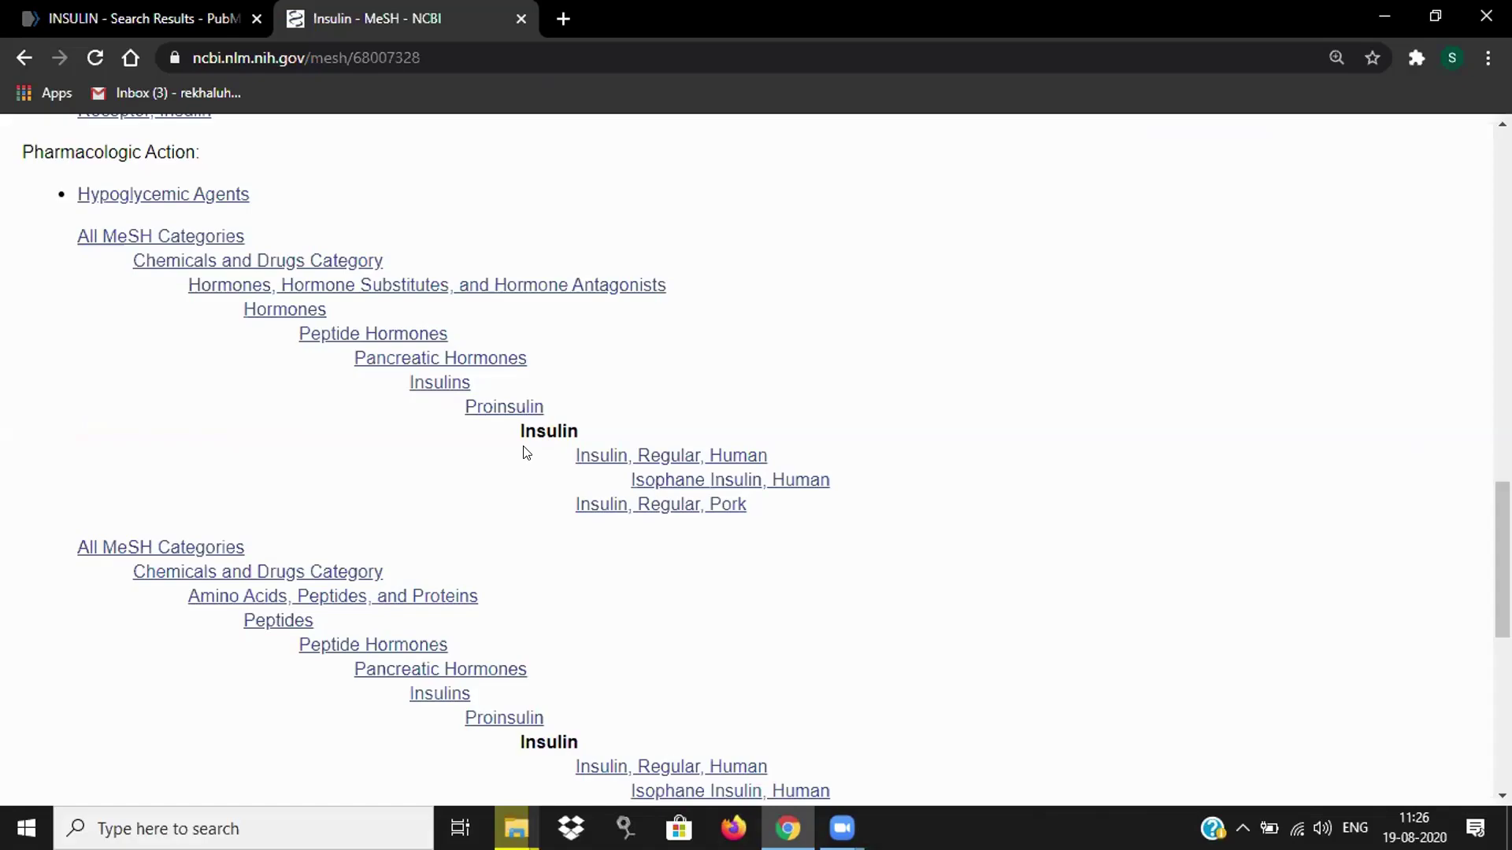
scroll(525, 452, down, 1)
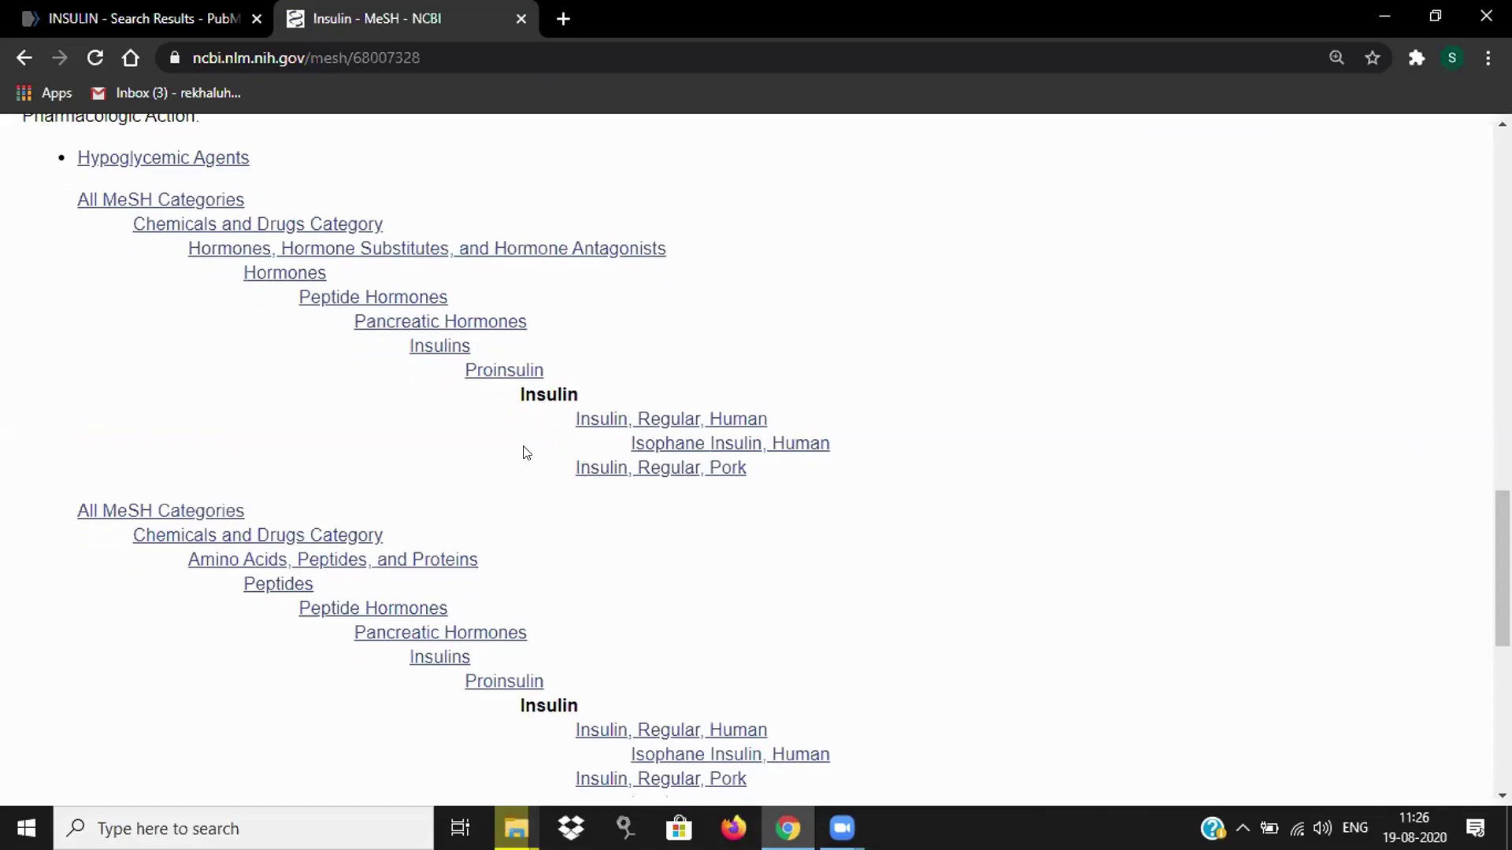
scroll(526, 452, down, 1)
scroll(525, 455, up, 1)
scroll(506, 442, up, 1)
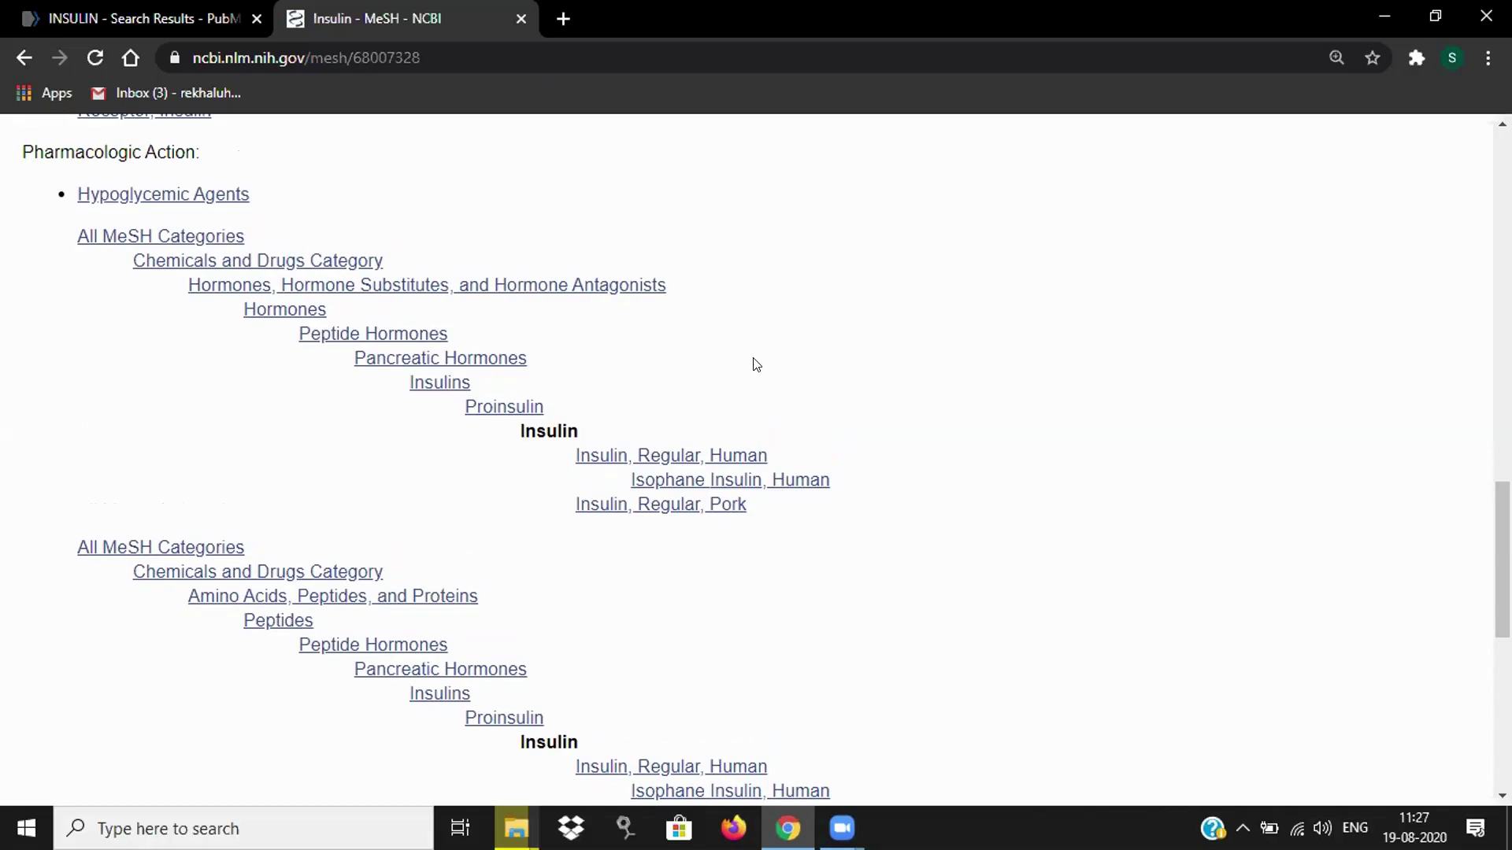
scroll(756, 364, up, 2)
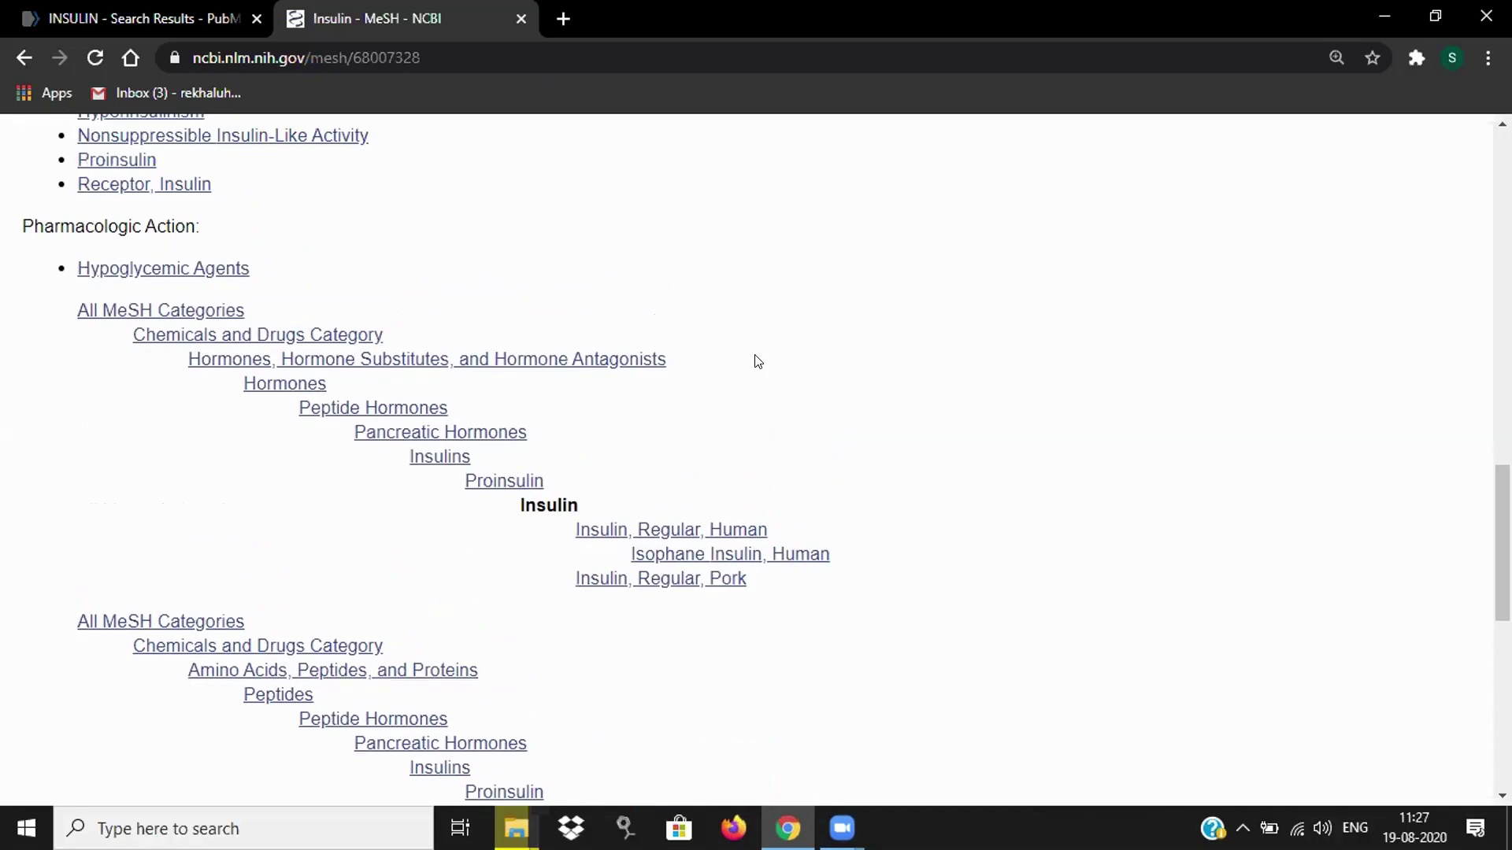
scroll(756, 362, up, 8)
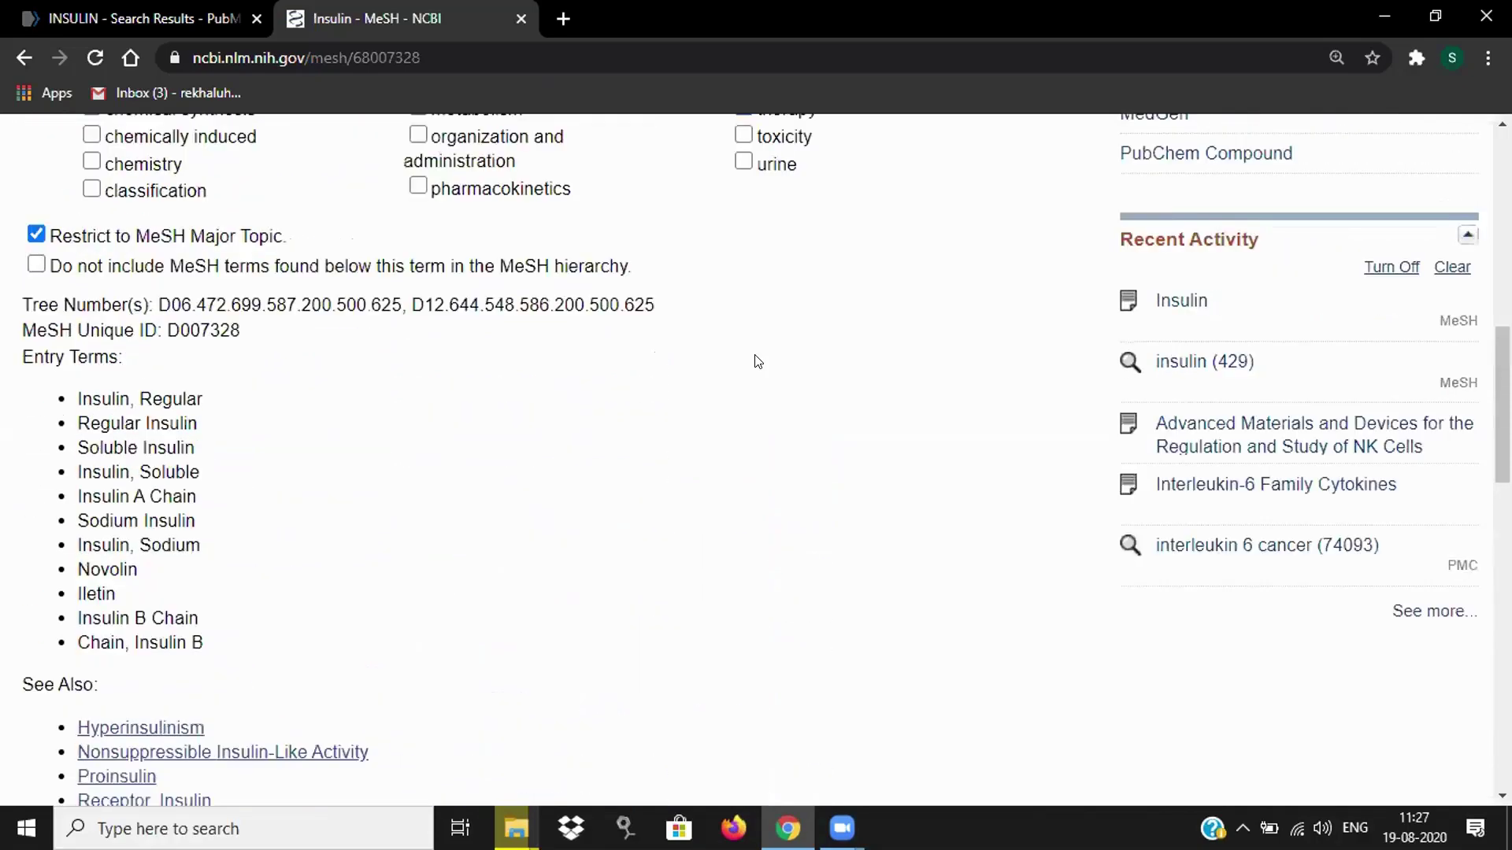
scroll(757, 361, up, 5)
scroll(755, 358, up, 1)
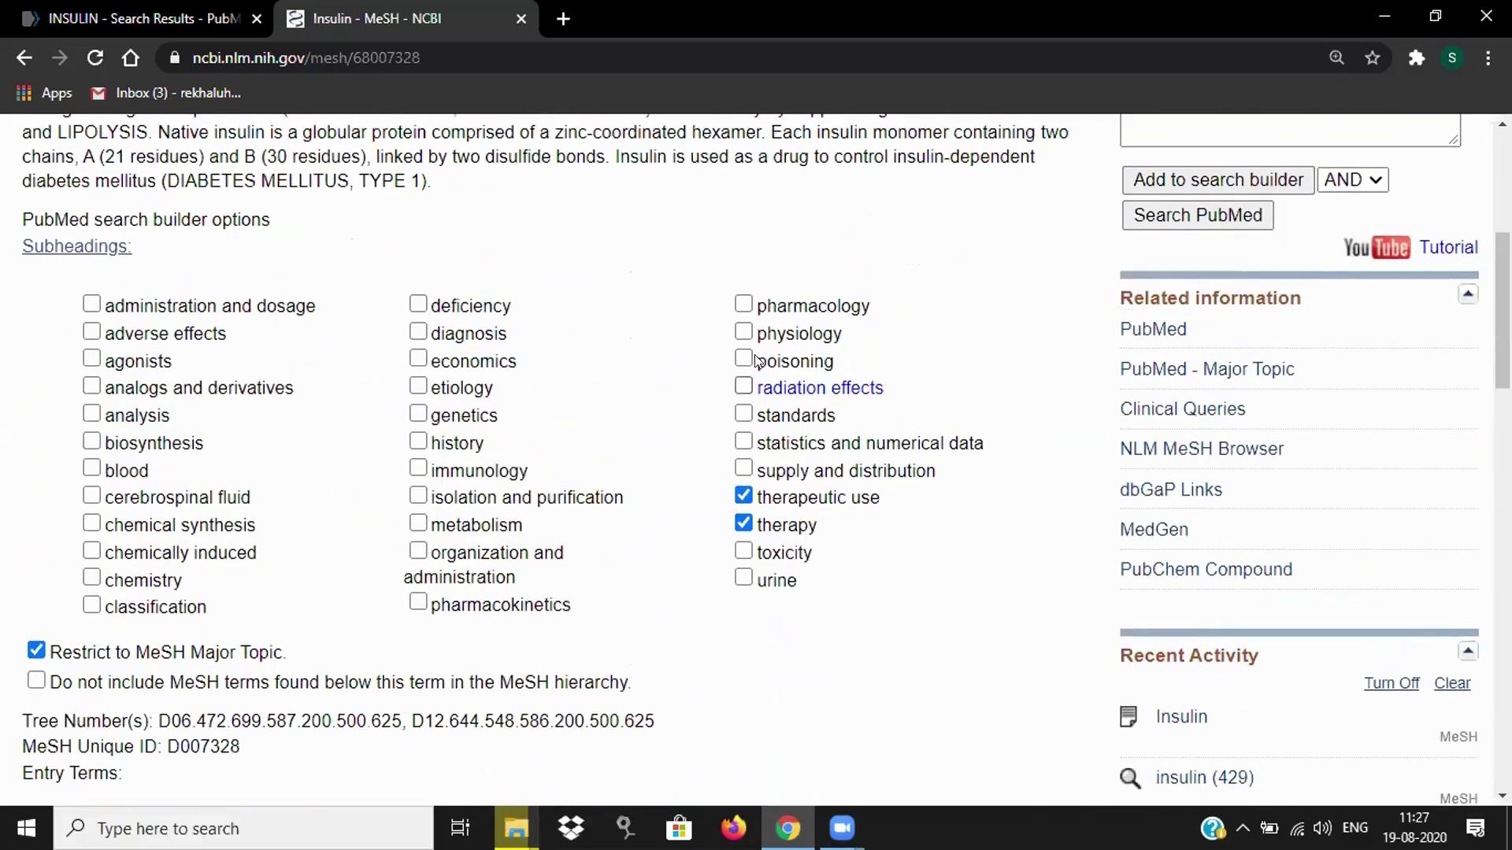
Add the chosen Insulin subheadings to the PubMed Search Builder and run the query in PubMed.
mouse_move(787, 828)
scroll(767, 638, up, 2)
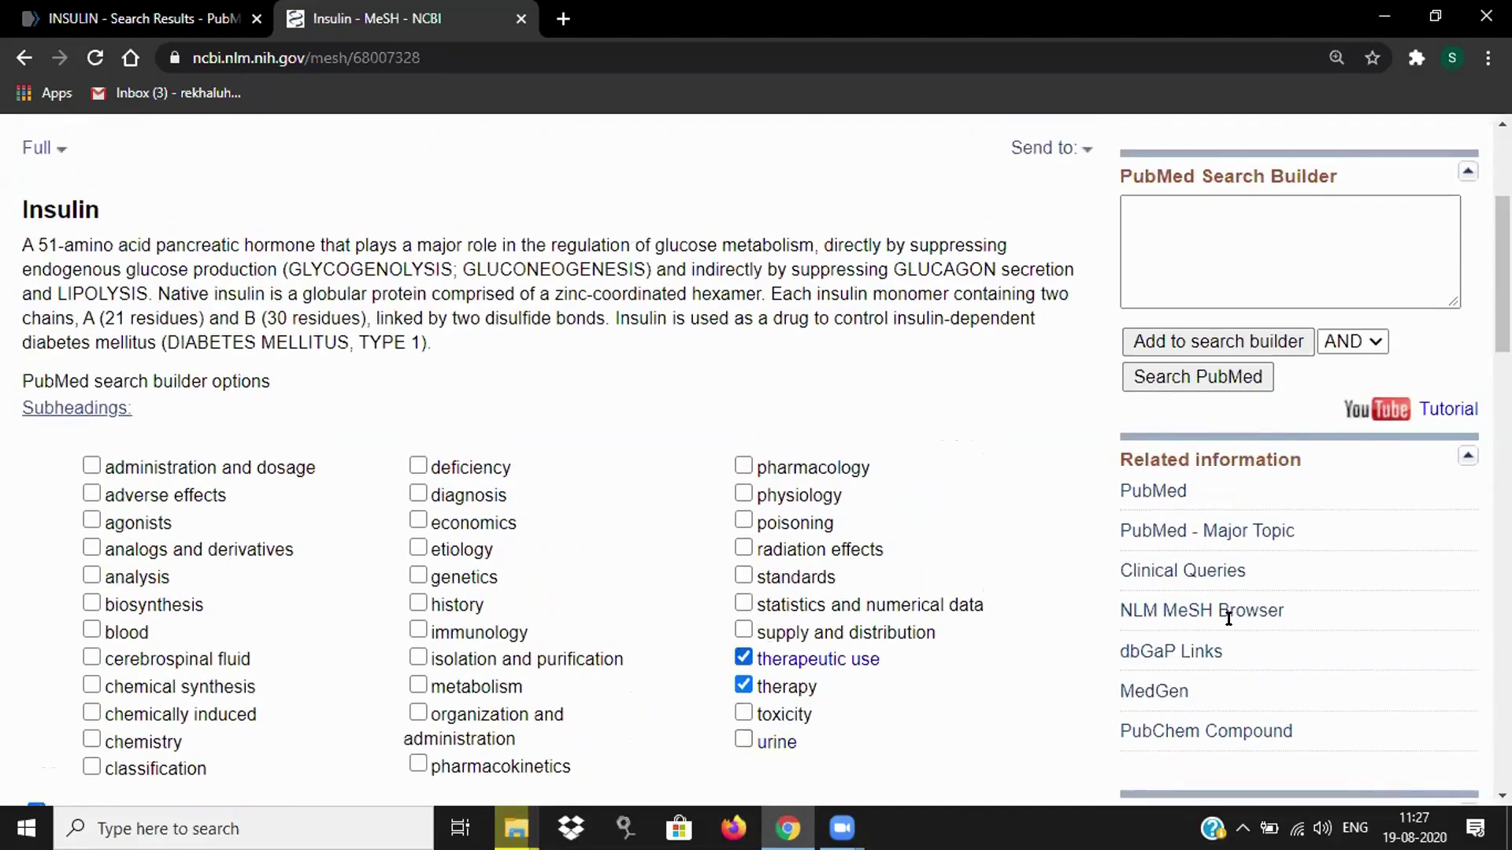
scroll(1255, 582, up, 3)
scroll(1259, 449, down, 1)
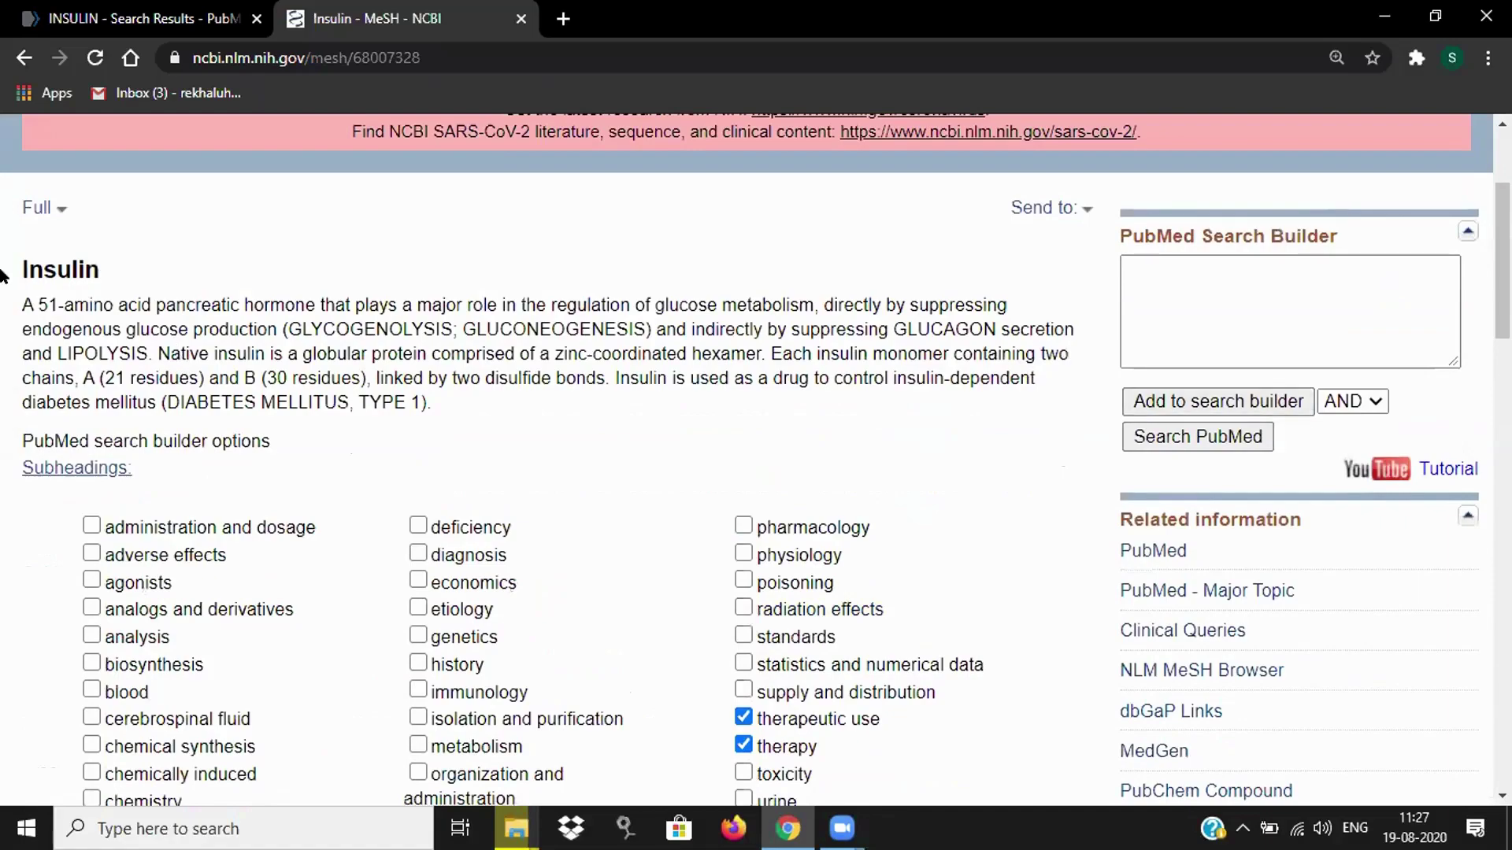
click(1273, 407)
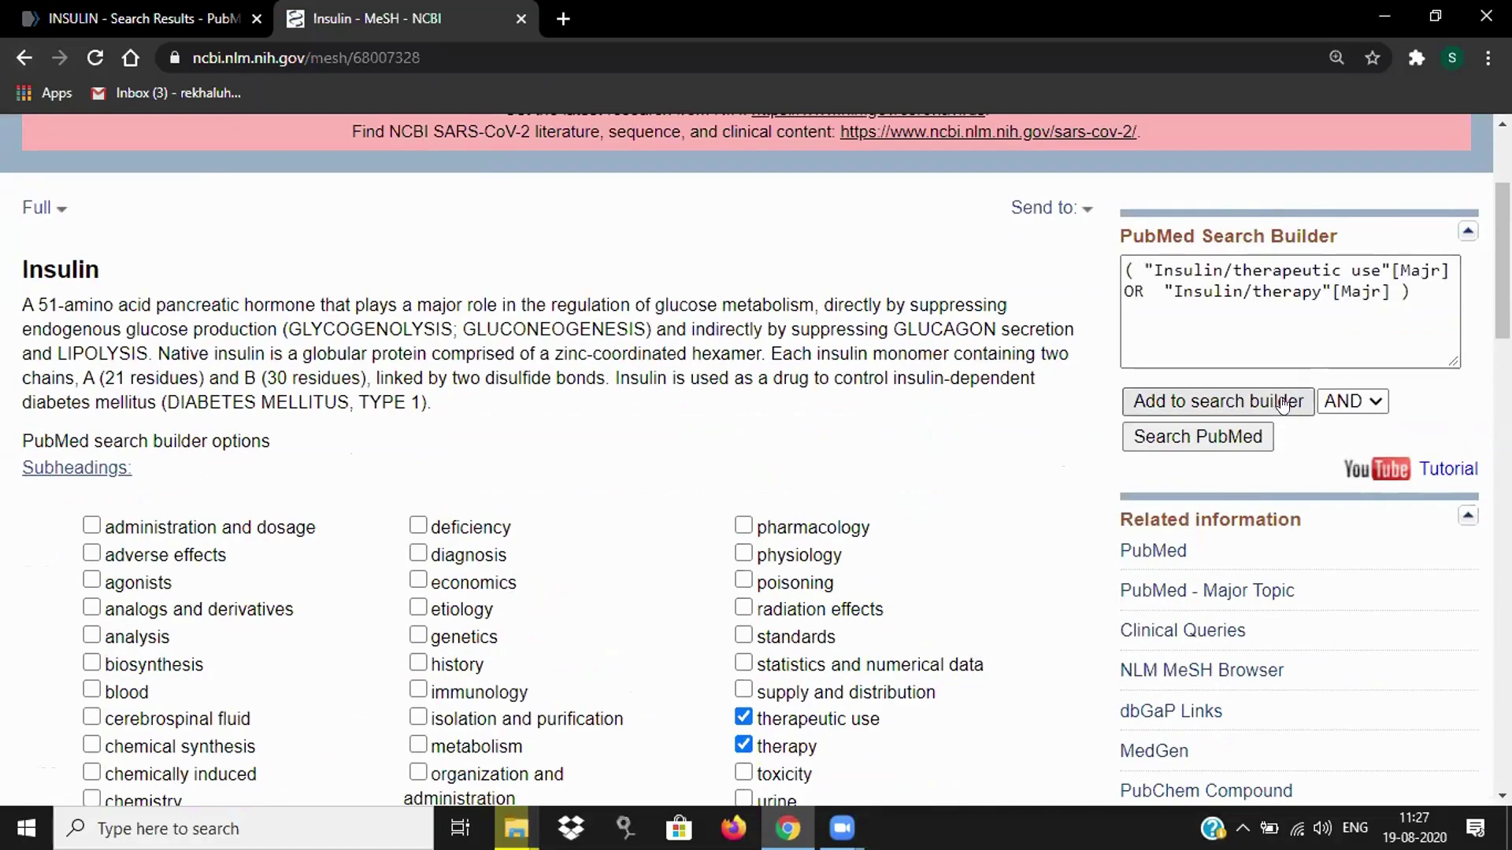
click(1251, 438)
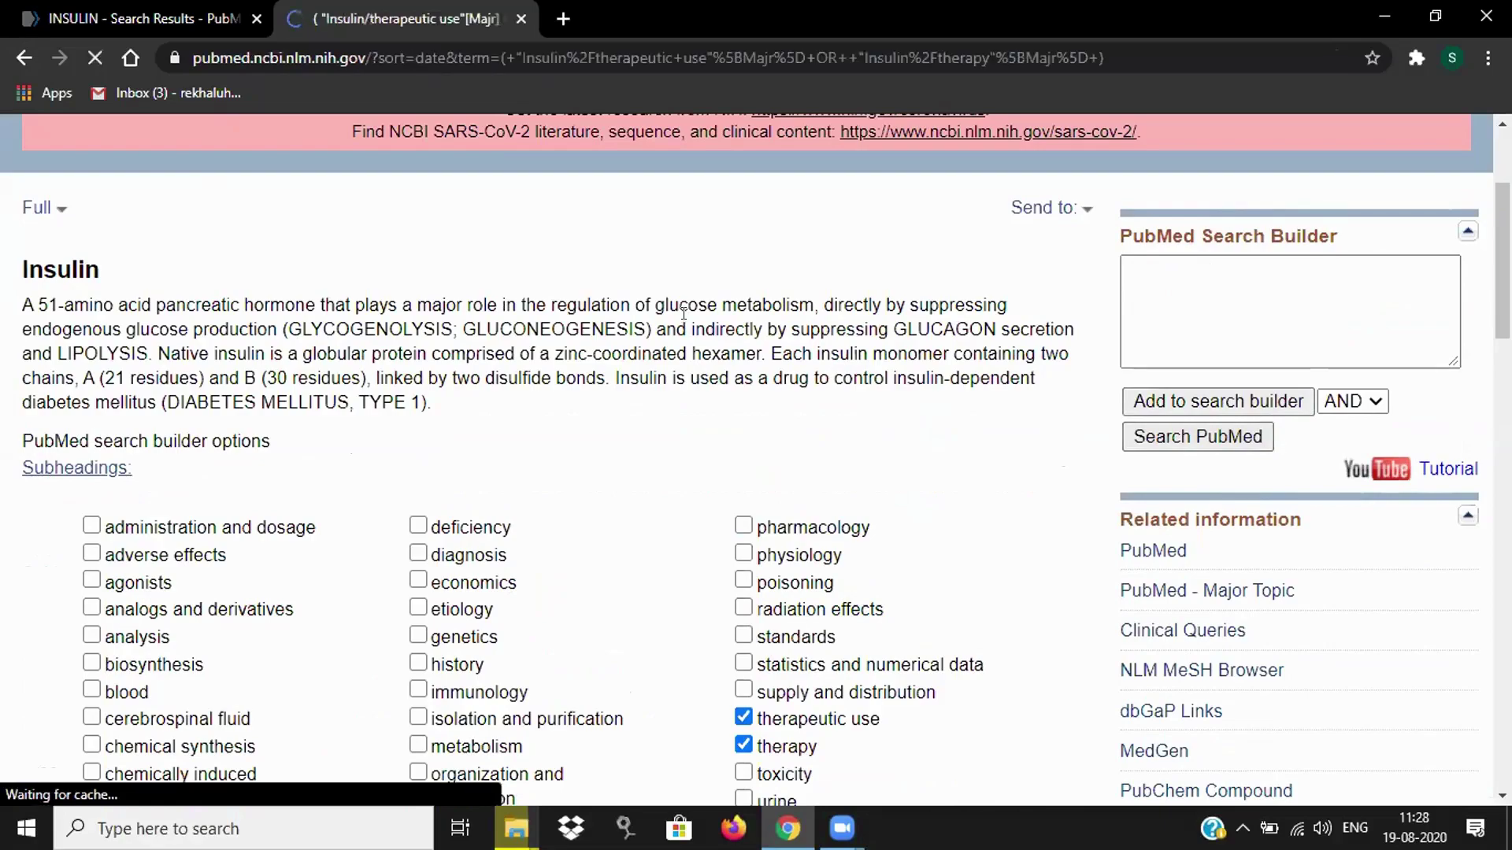
Filter the Insulin therapeutic use and therapy results to the last 5 years and the Humans species.
scroll(976, 461, down, 2)
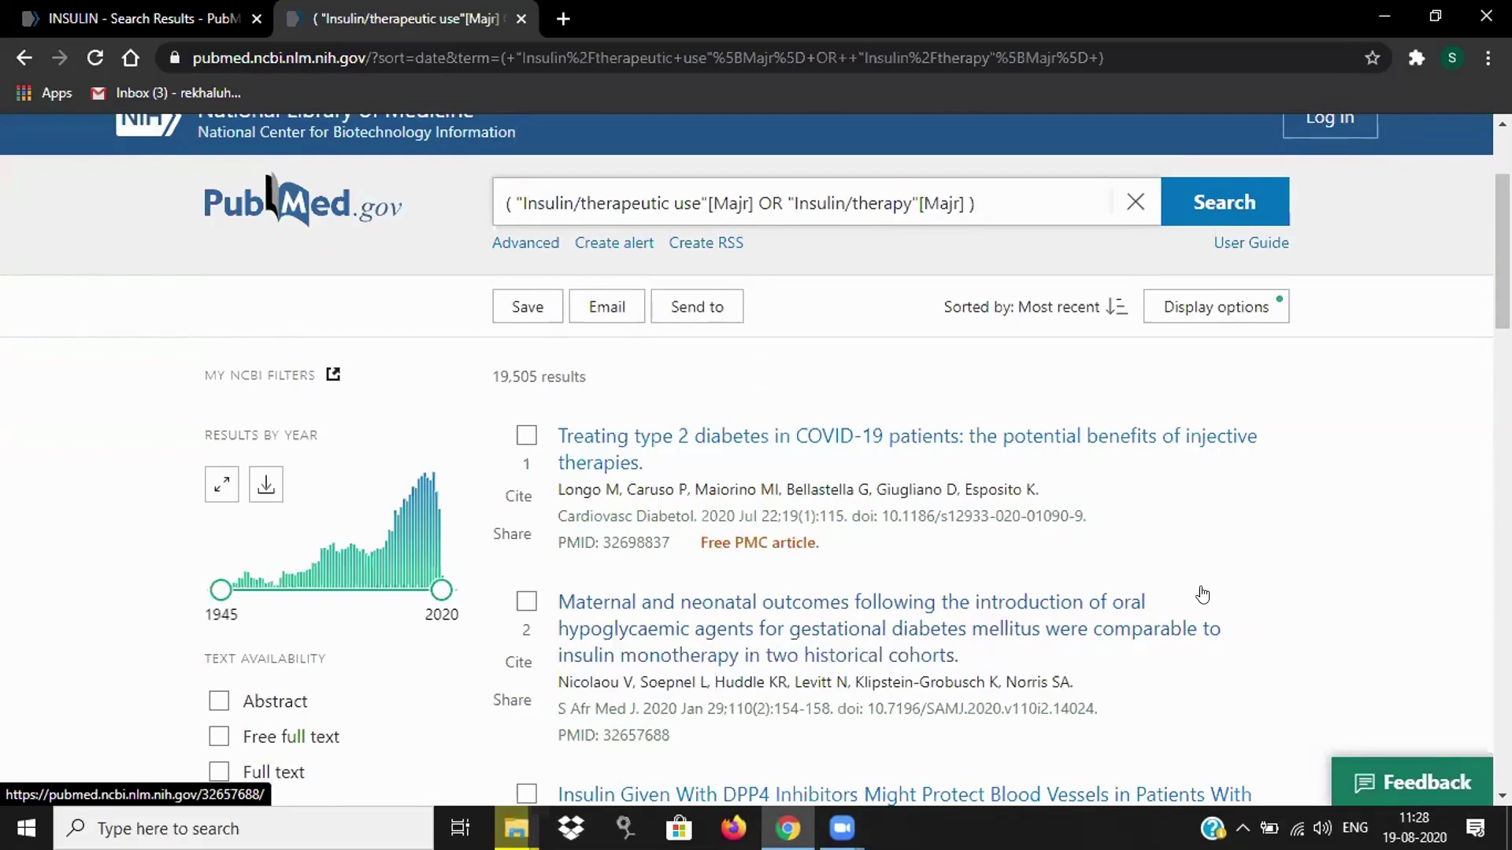
scroll(243, 539, down, 10)
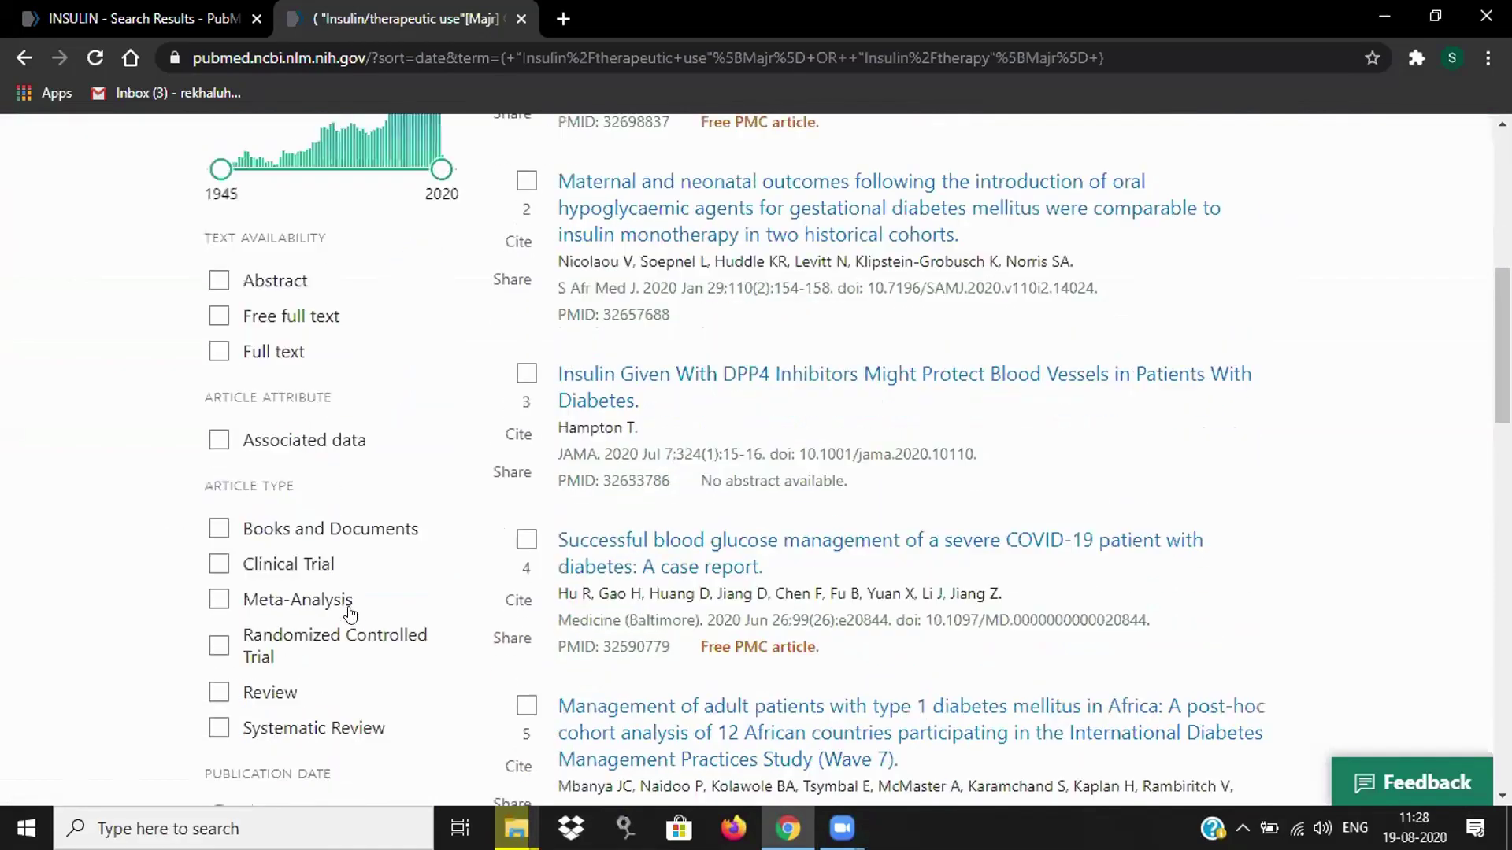
click(219, 313)
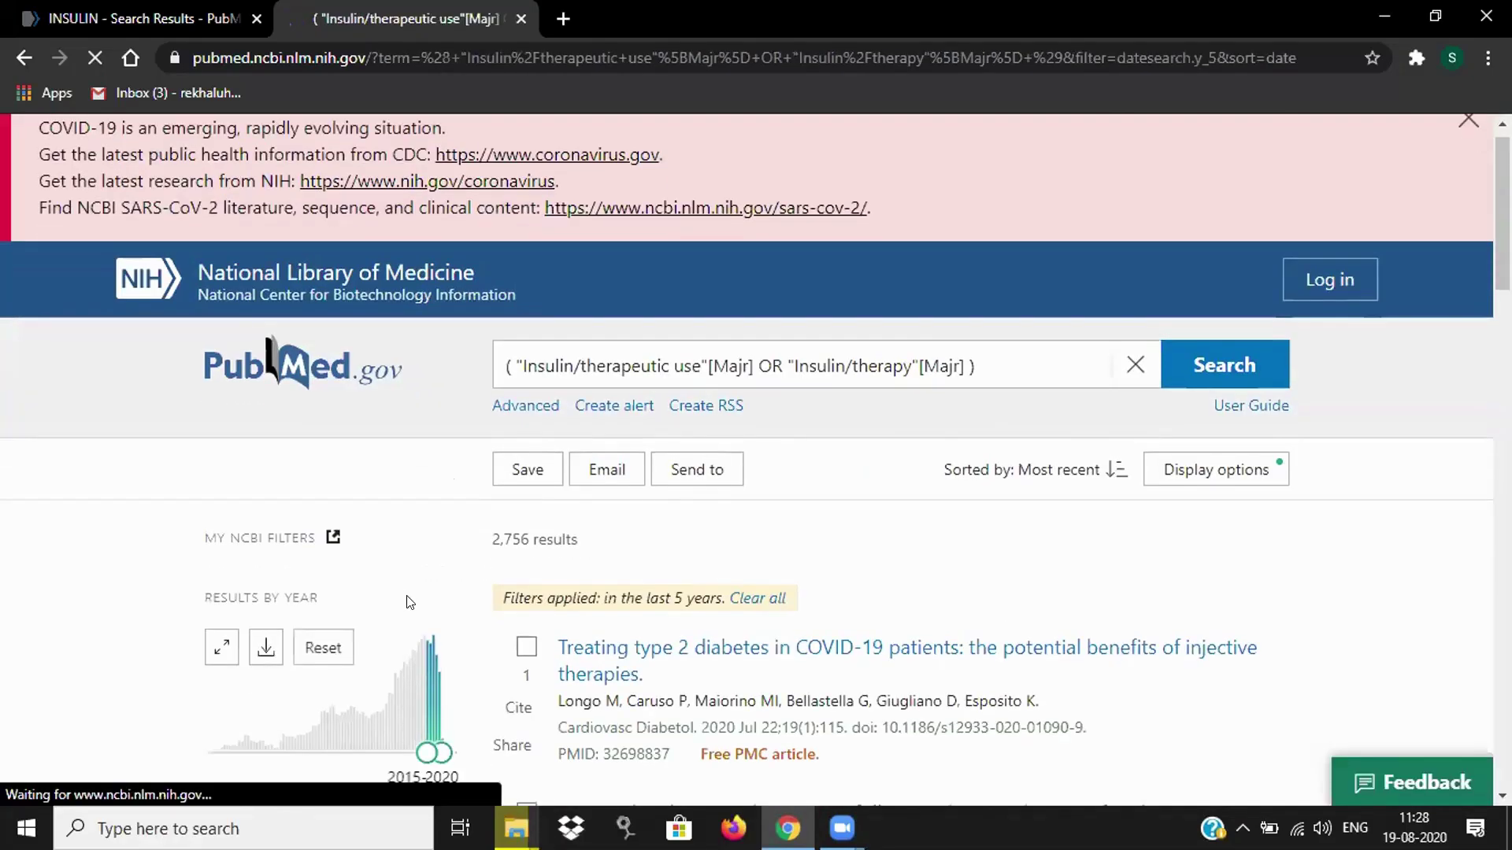
scroll(422, 631, down, 7)
scroll(364, 556, down, 8)
click(218, 363)
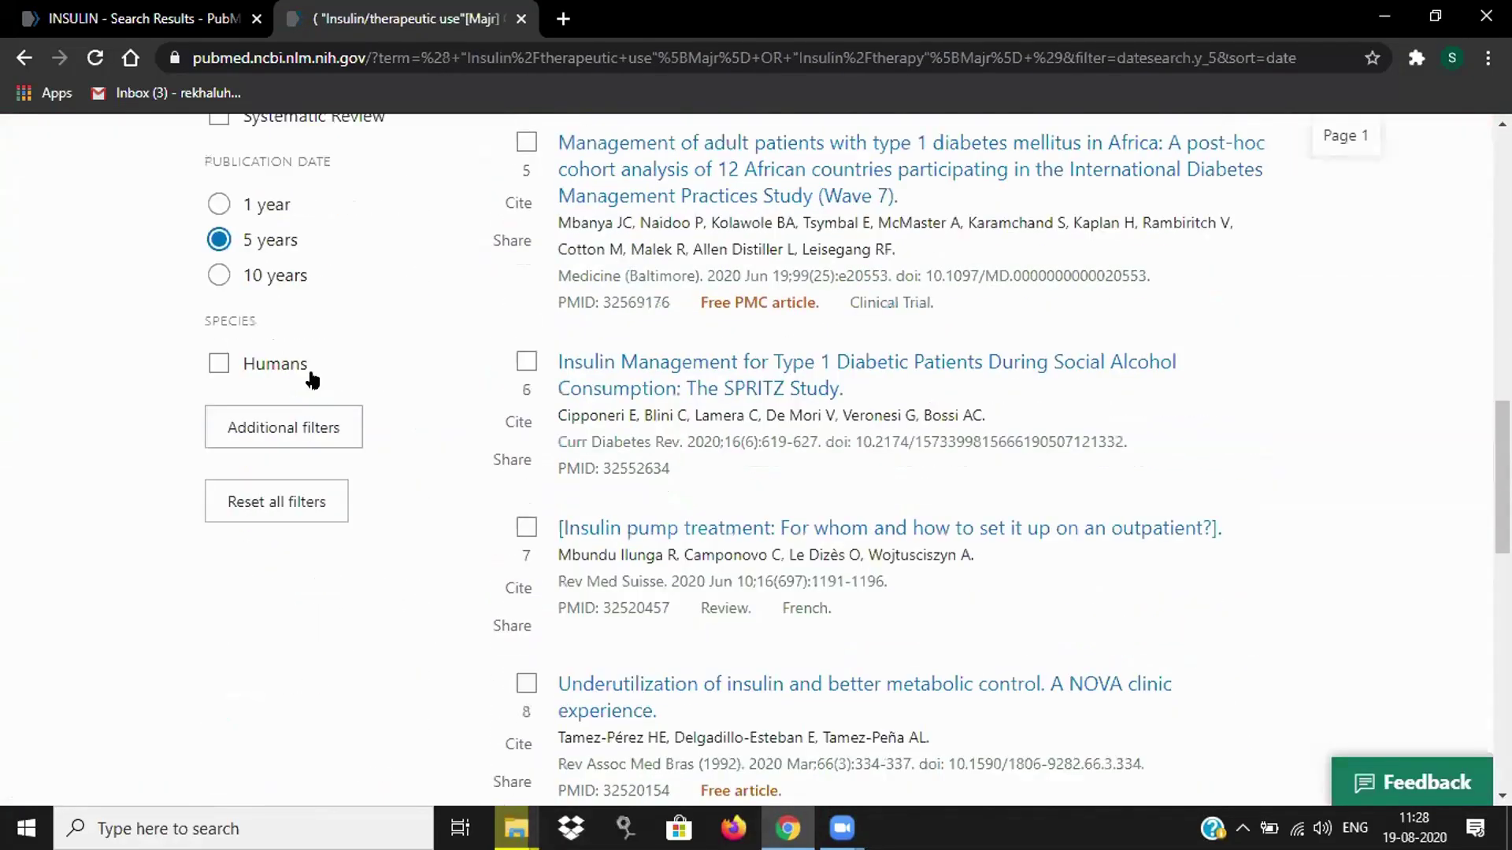
Look over the applied filters and the articles listed for the MeSH-based insulin therapy search.
scroll(482, 415, down, 4)
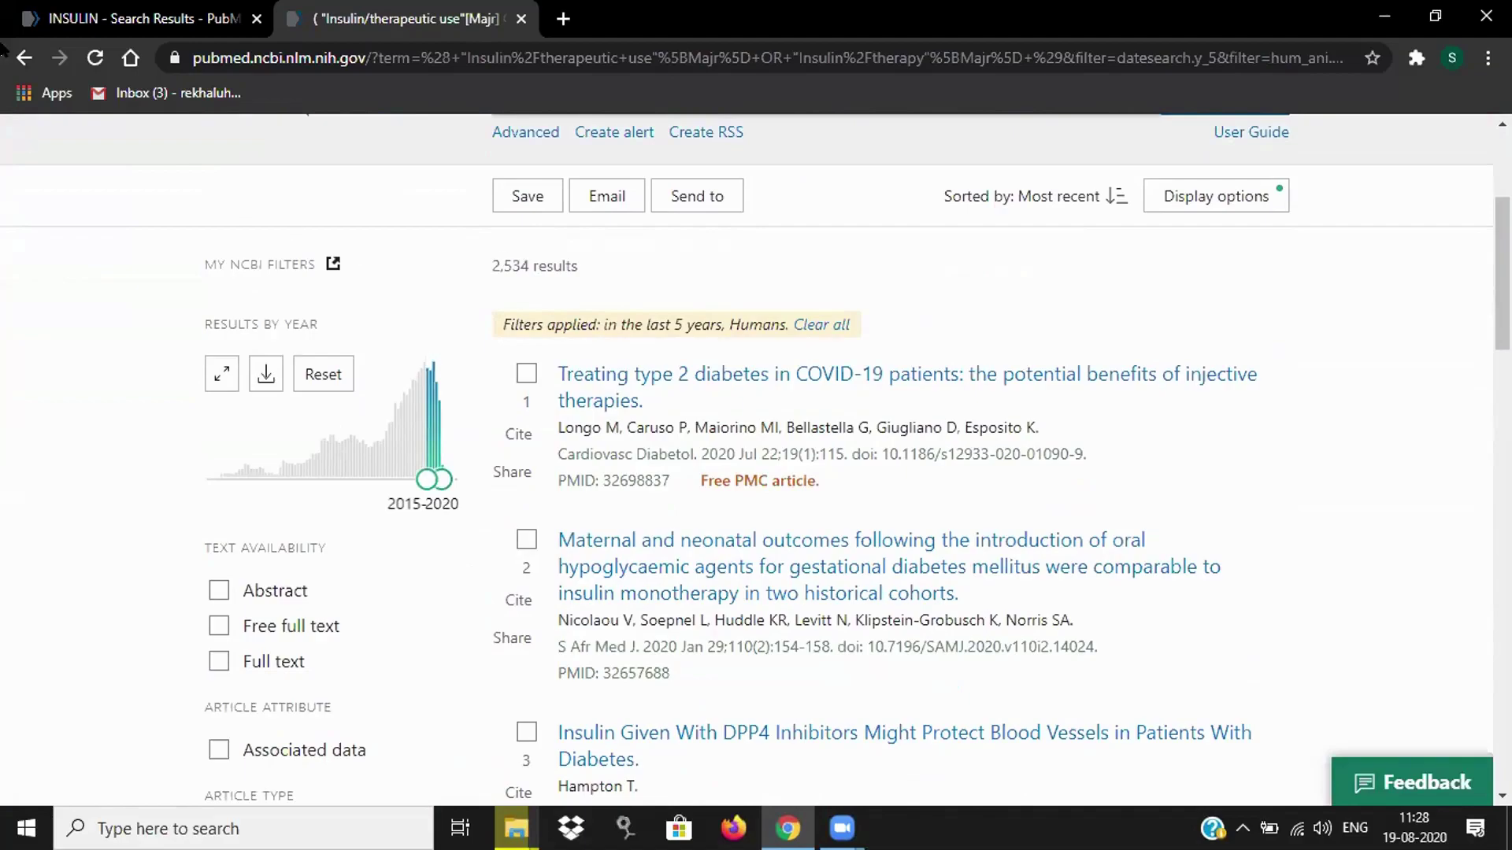
scroll(1401, 441, down, 2)
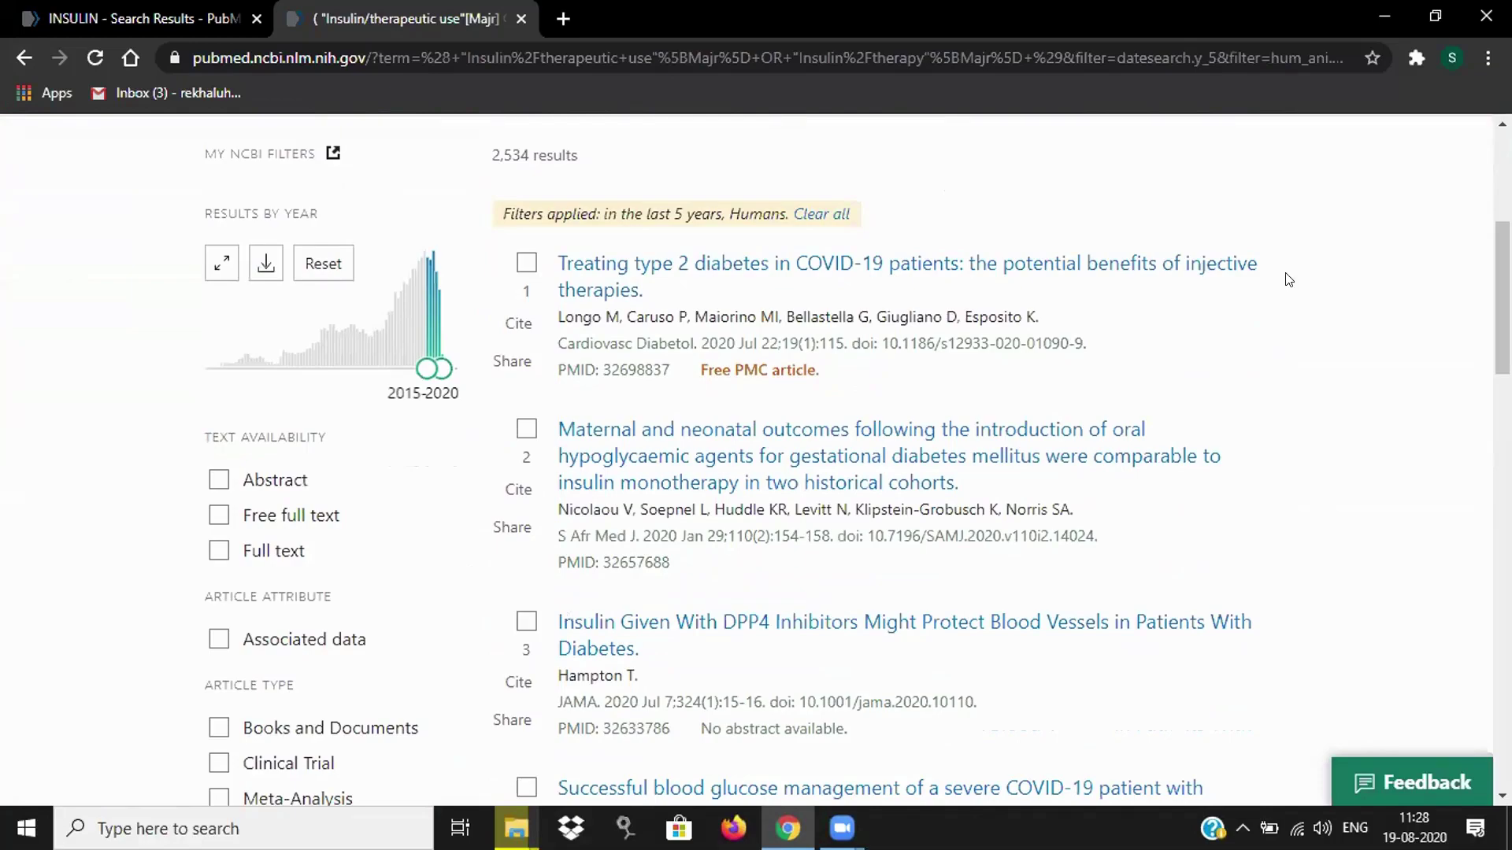
scroll(1216, 315, down, 1)
scroll(1217, 315, up, 1)
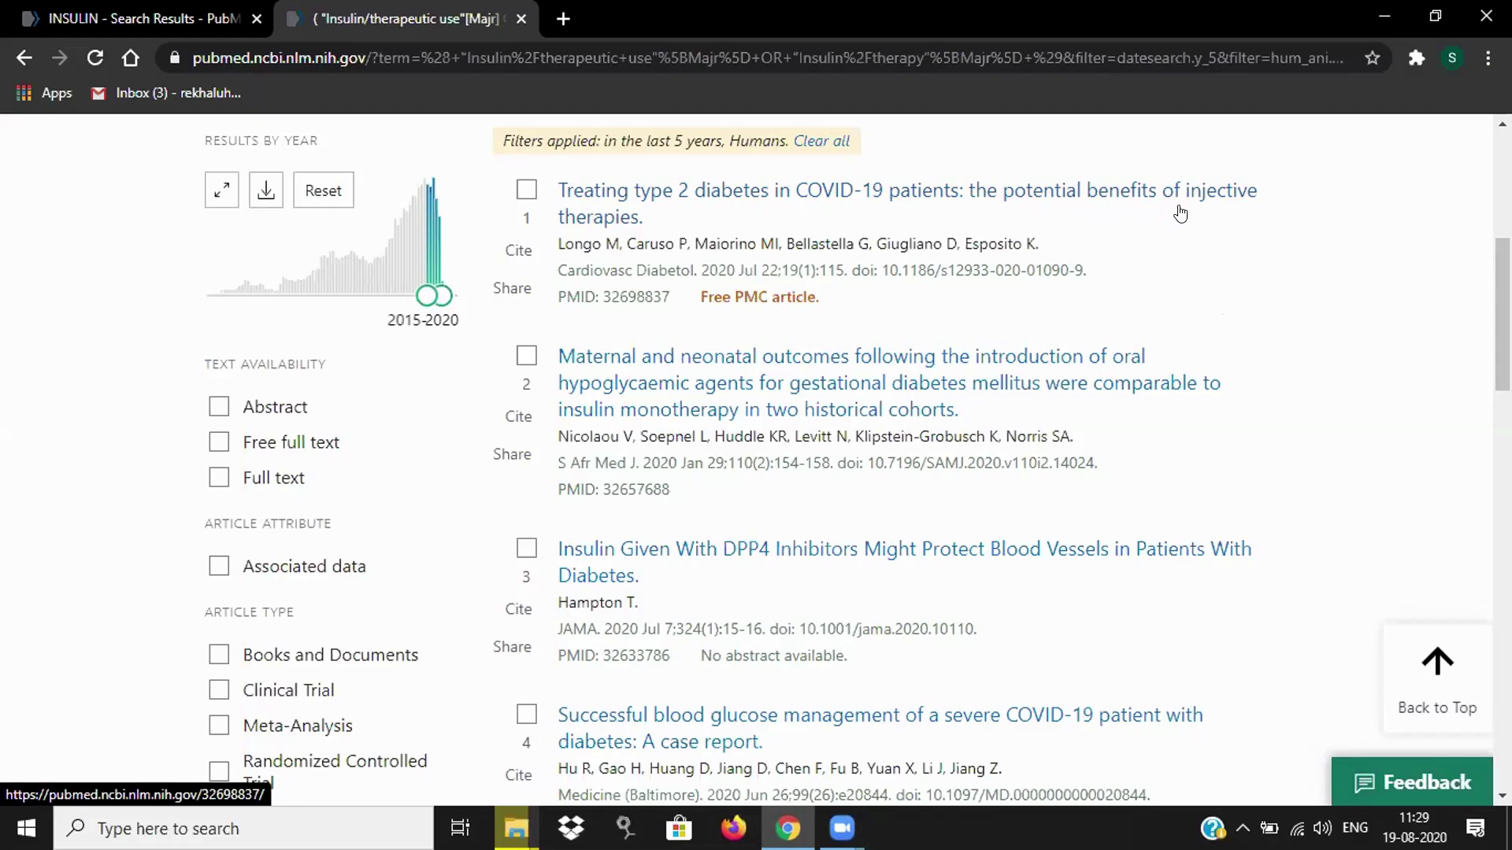
Open the article "Treating type 2 diabetes in COVID-19 patients: the potential benefits of injective therapies" from the filtered results.
scroll(1180, 213, down, 2)
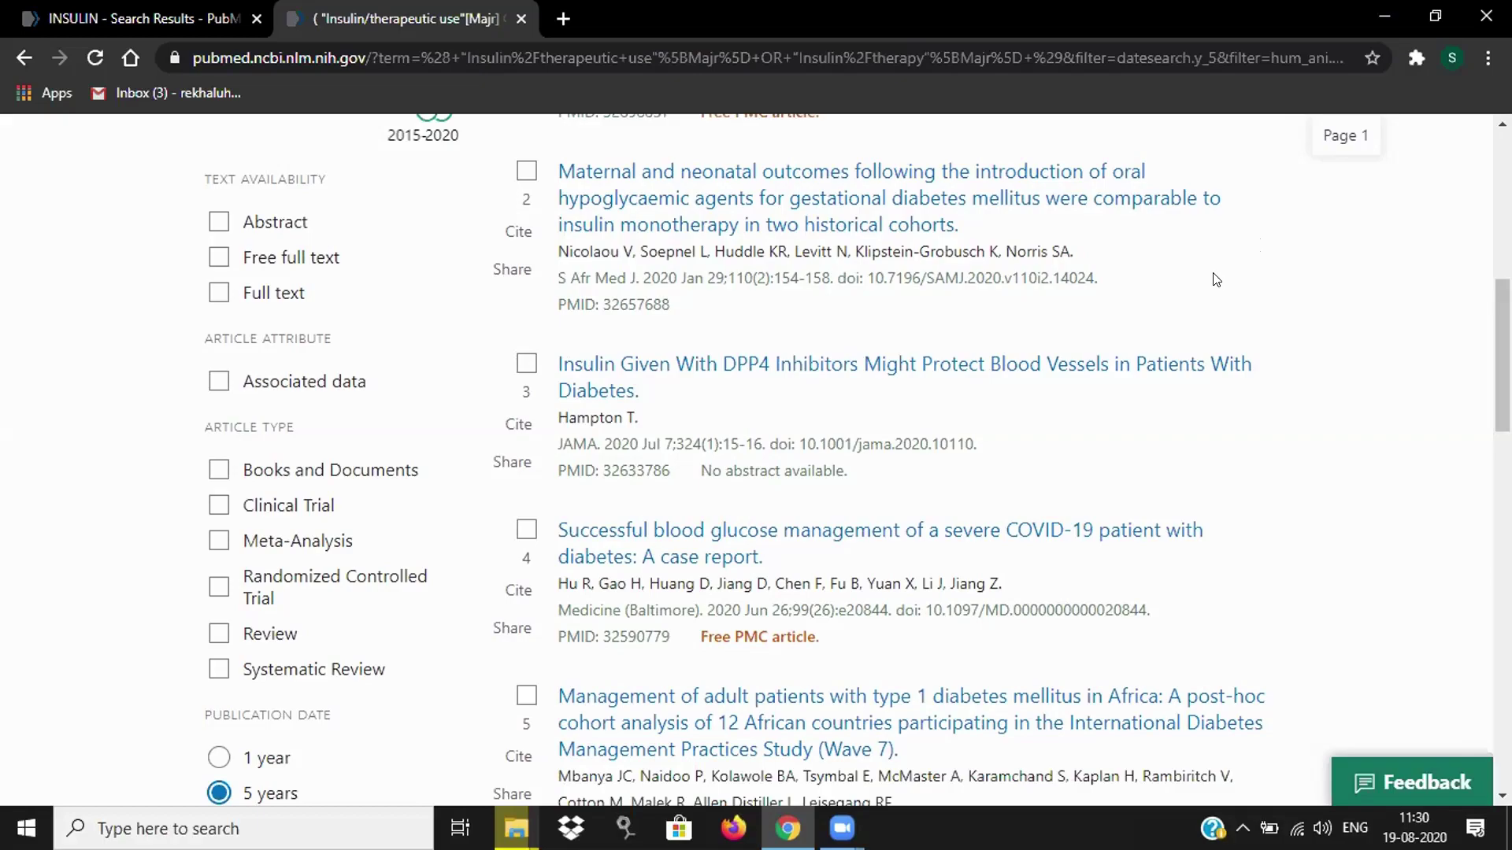
scroll(1216, 280, up, 2)
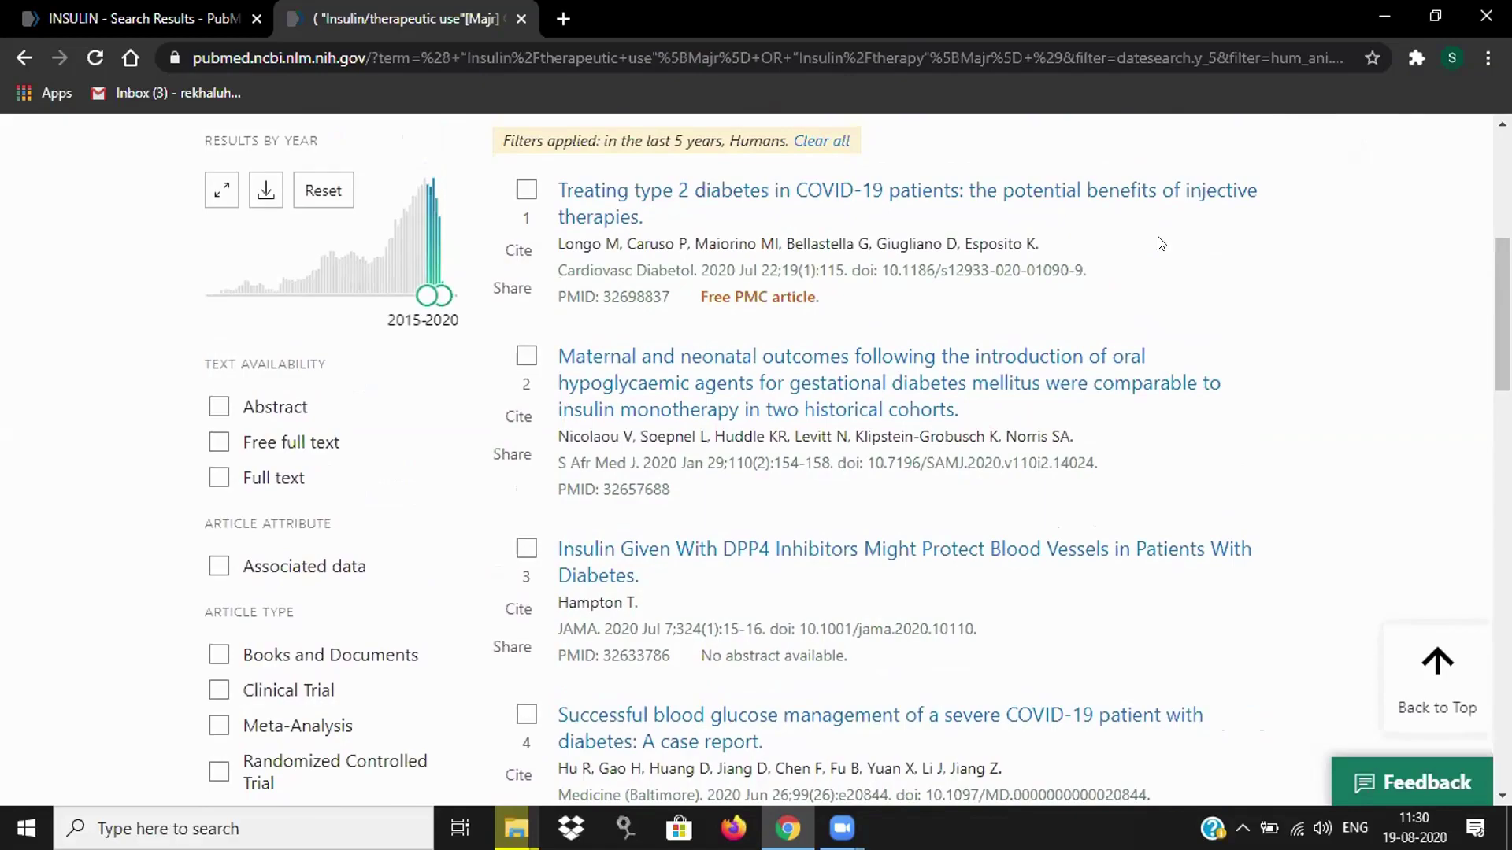
click(1143, 195)
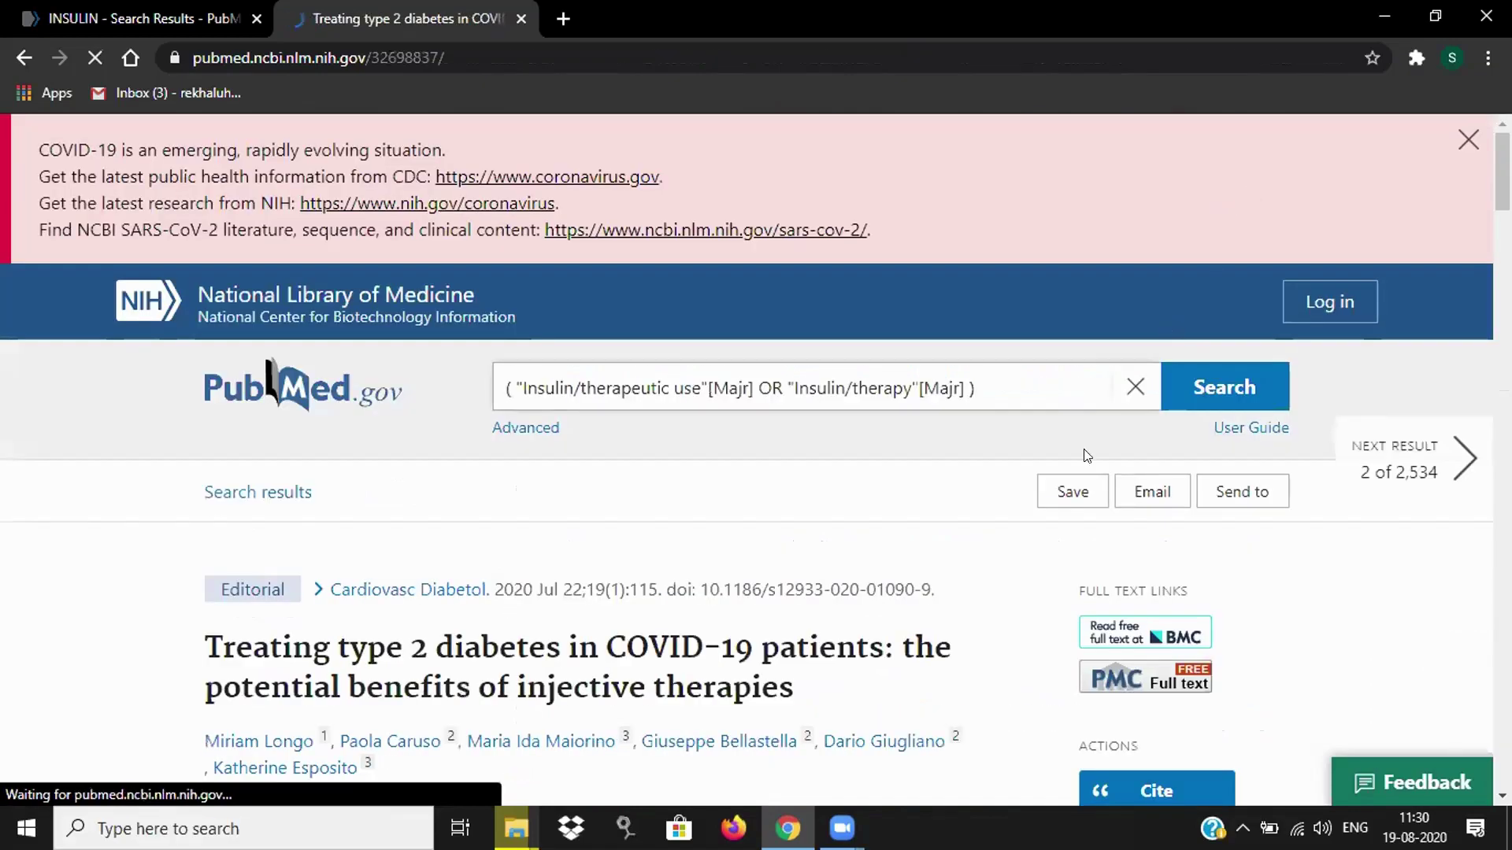
Examine the article's abstract, keywords, conflict of interest statement, figures, full text links and citation details.
scroll(1079, 472, down, 4)
scroll(1020, 473, down, 2)
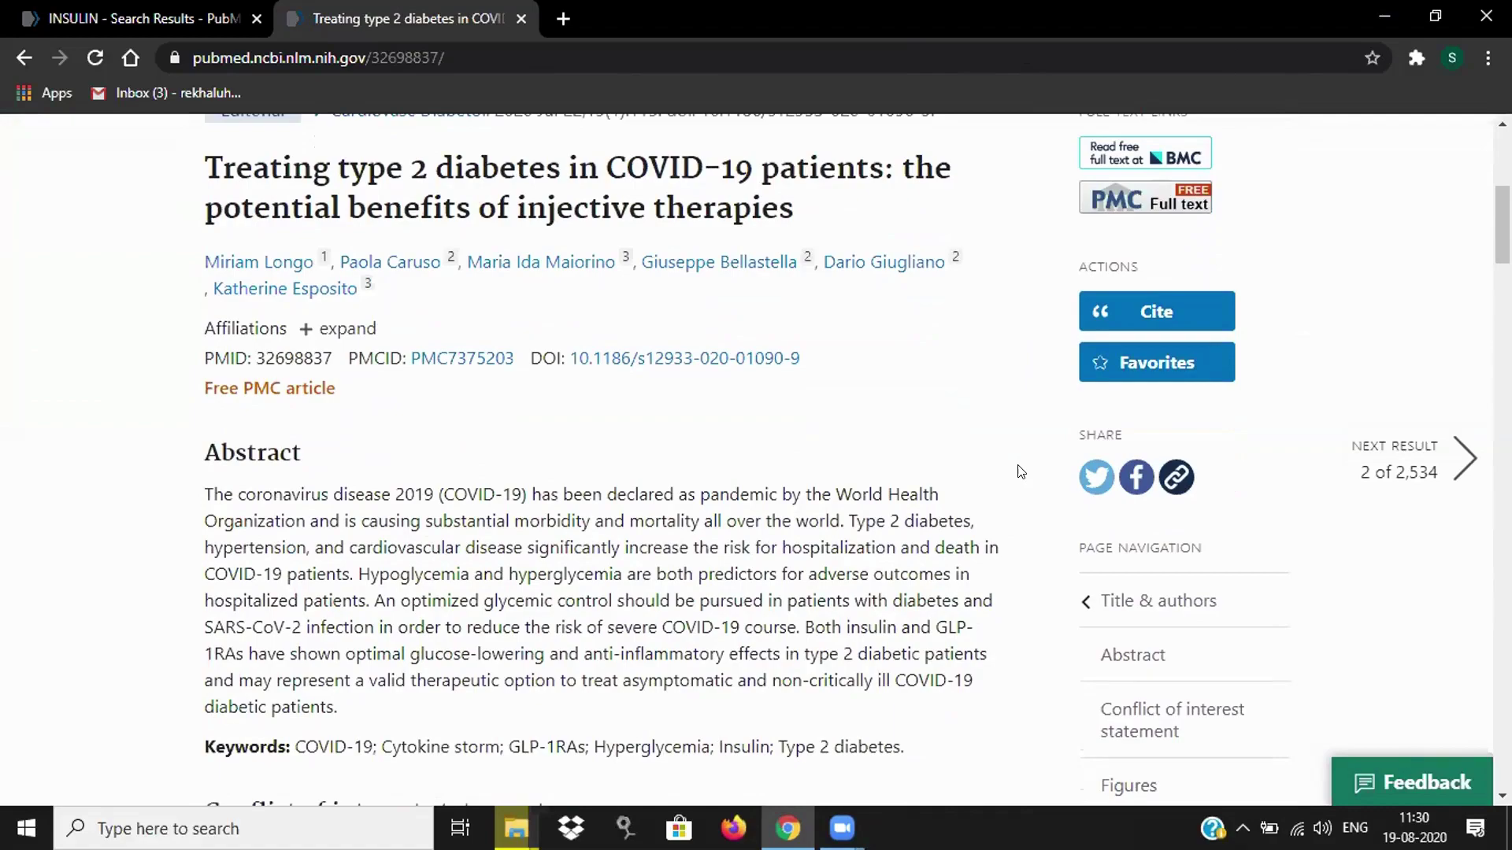
scroll(1021, 471, down, 1)
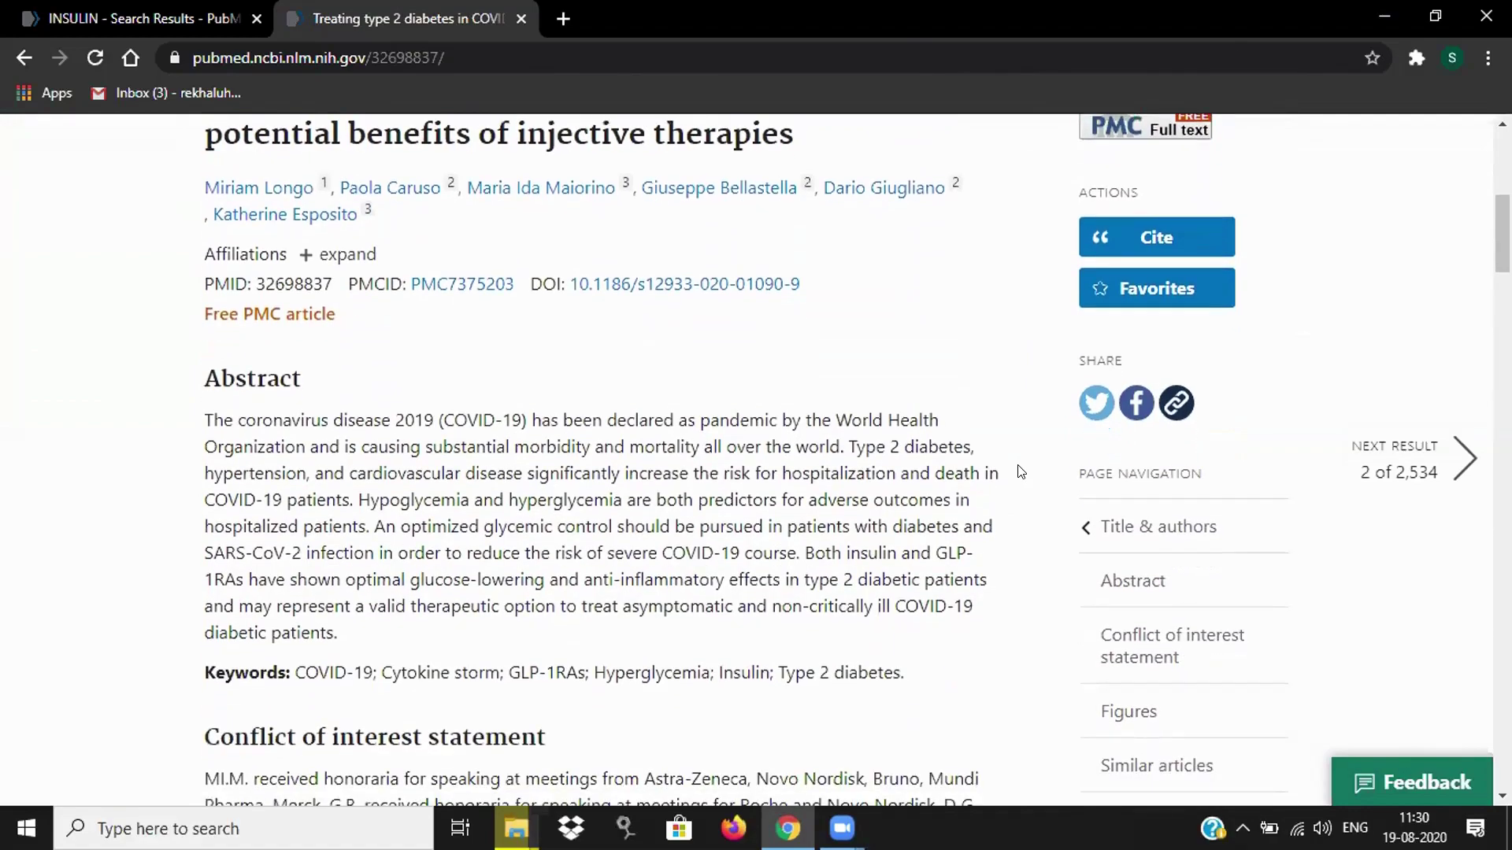
scroll(1021, 472, down, 6)
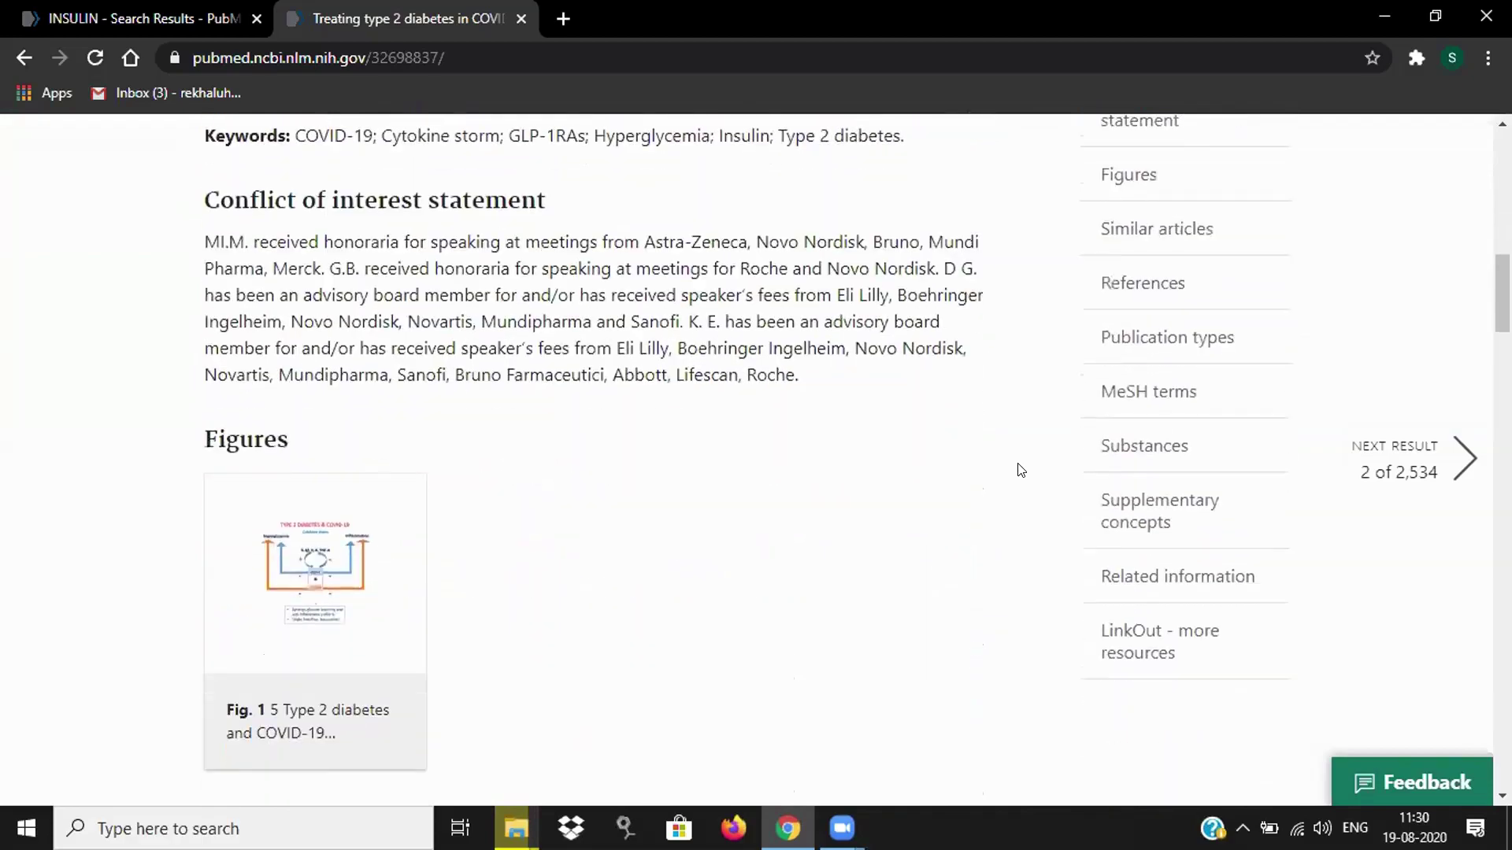
scroll(1020, 471, down, 4)
scroll(1020, 472, up, 5)
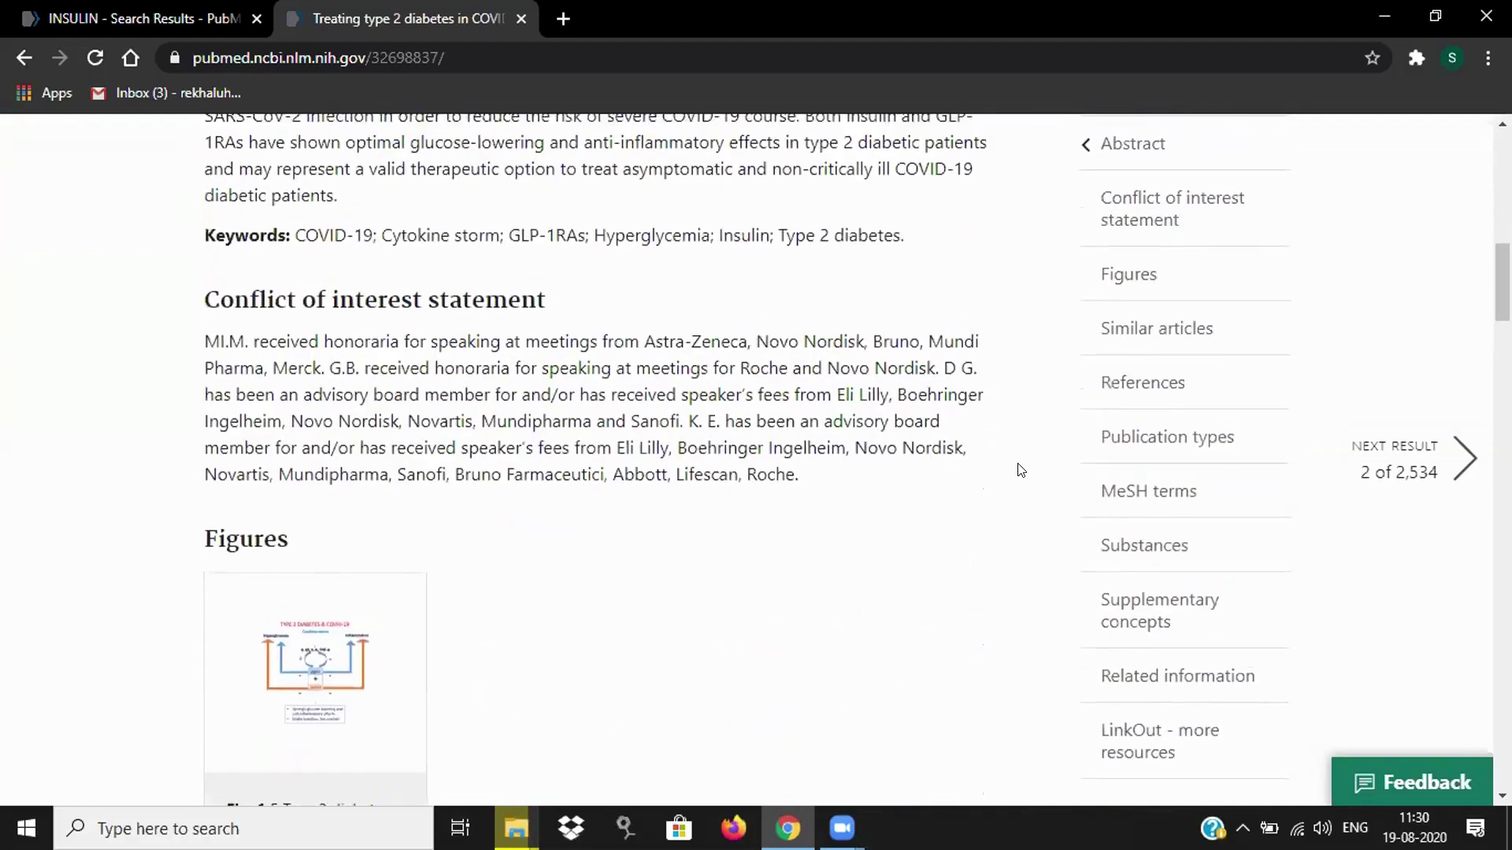
scroll(1020, 470, up, 3)
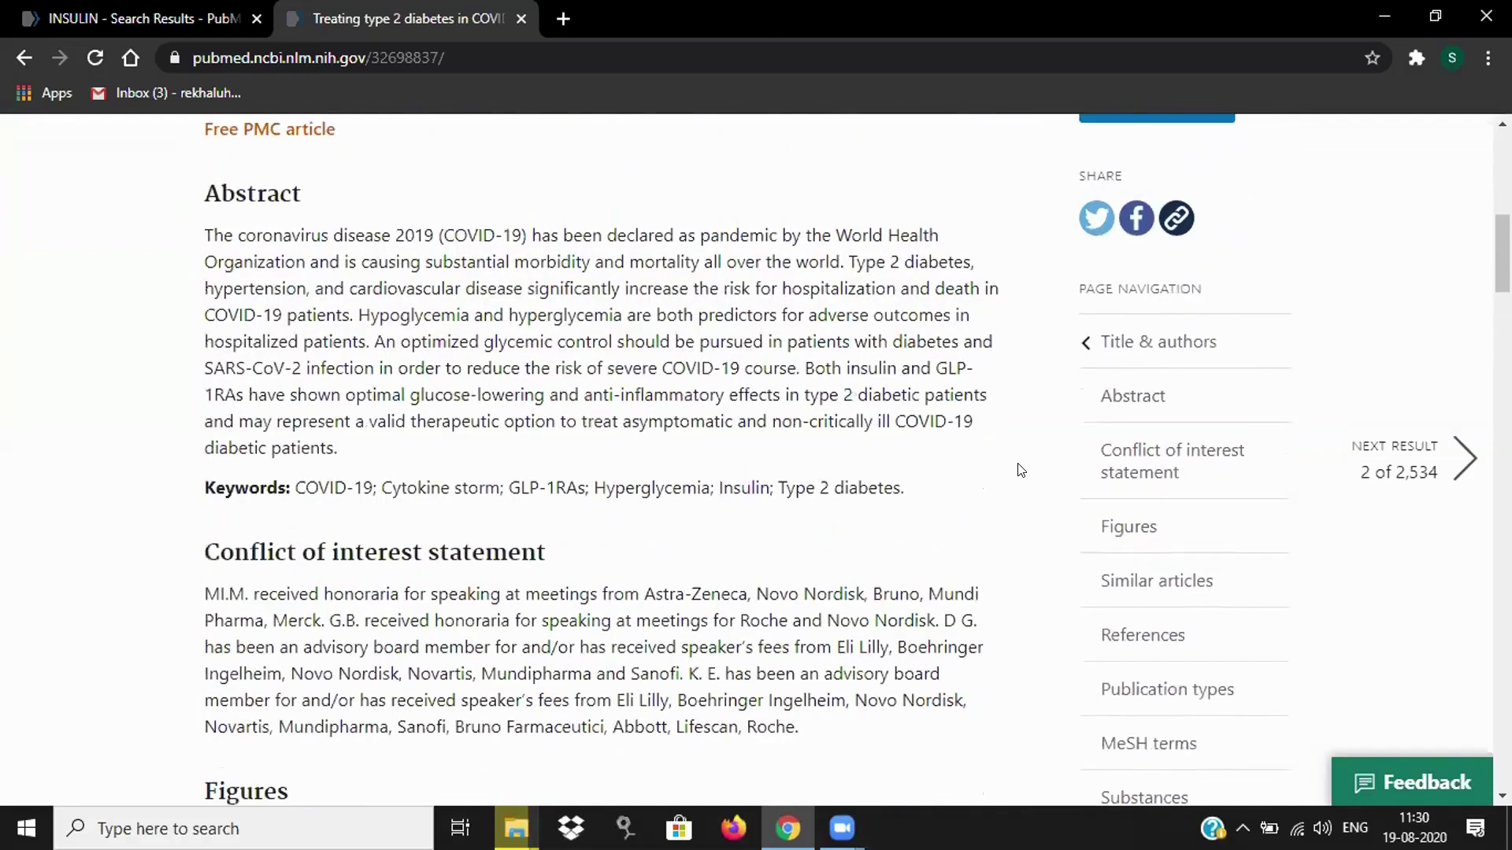
scroll(1021, 471, up, 1)
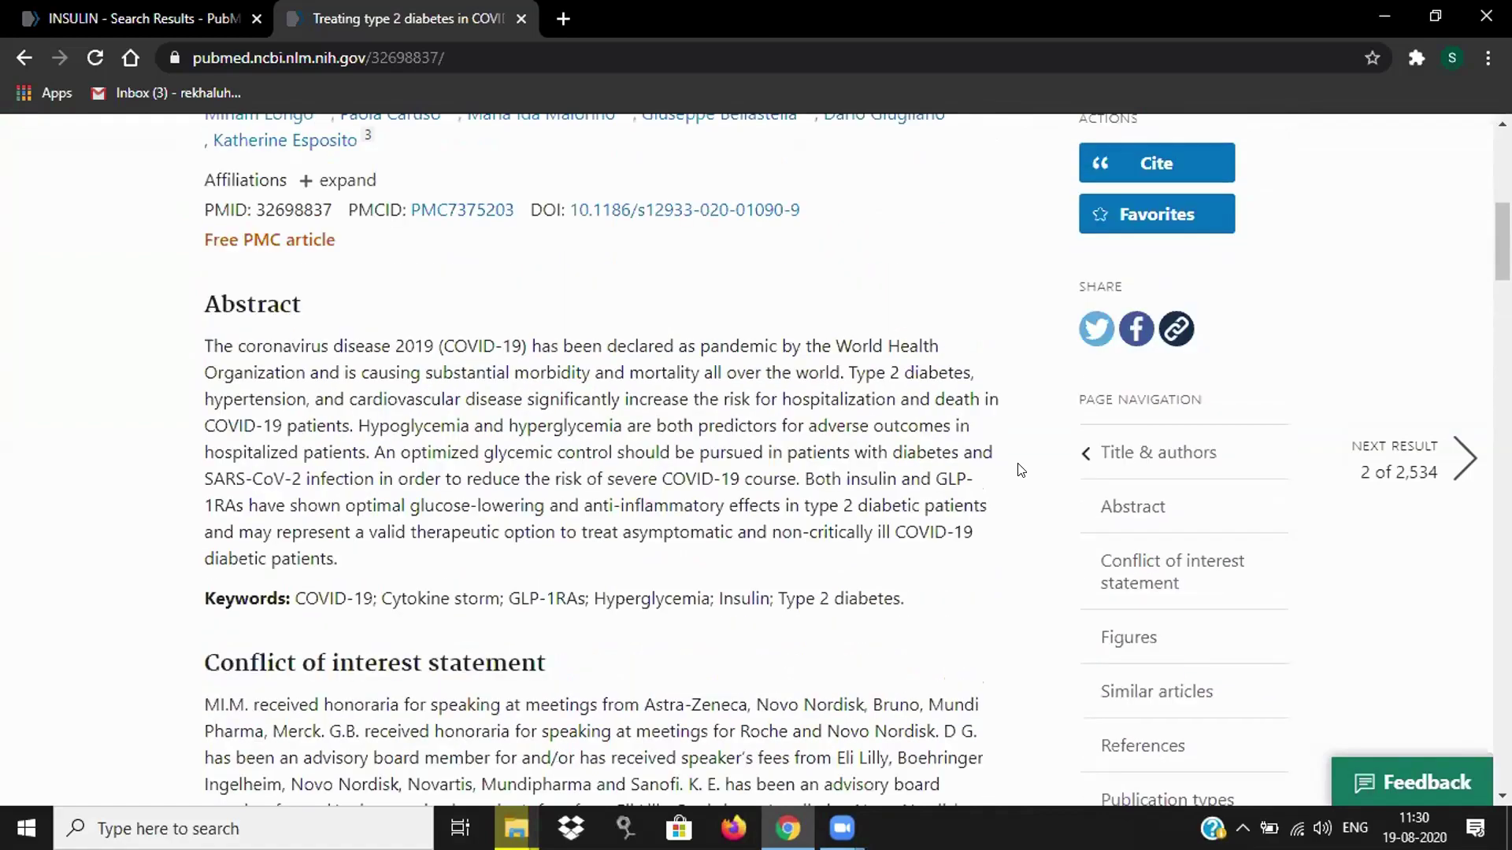
scroll(1021, 470, up, 1)
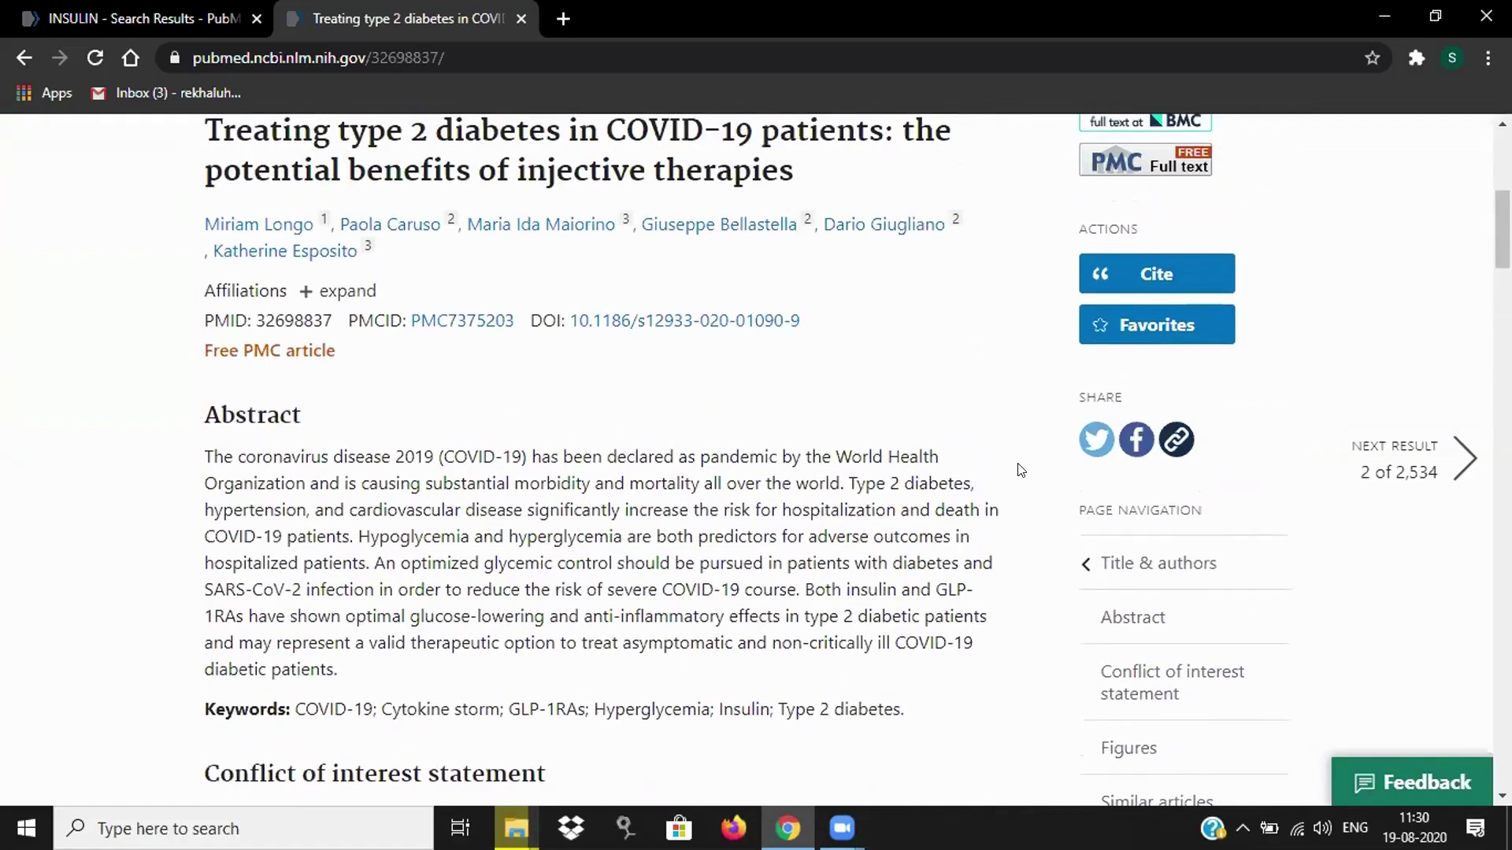
scroll(1020, 470, up, 1)
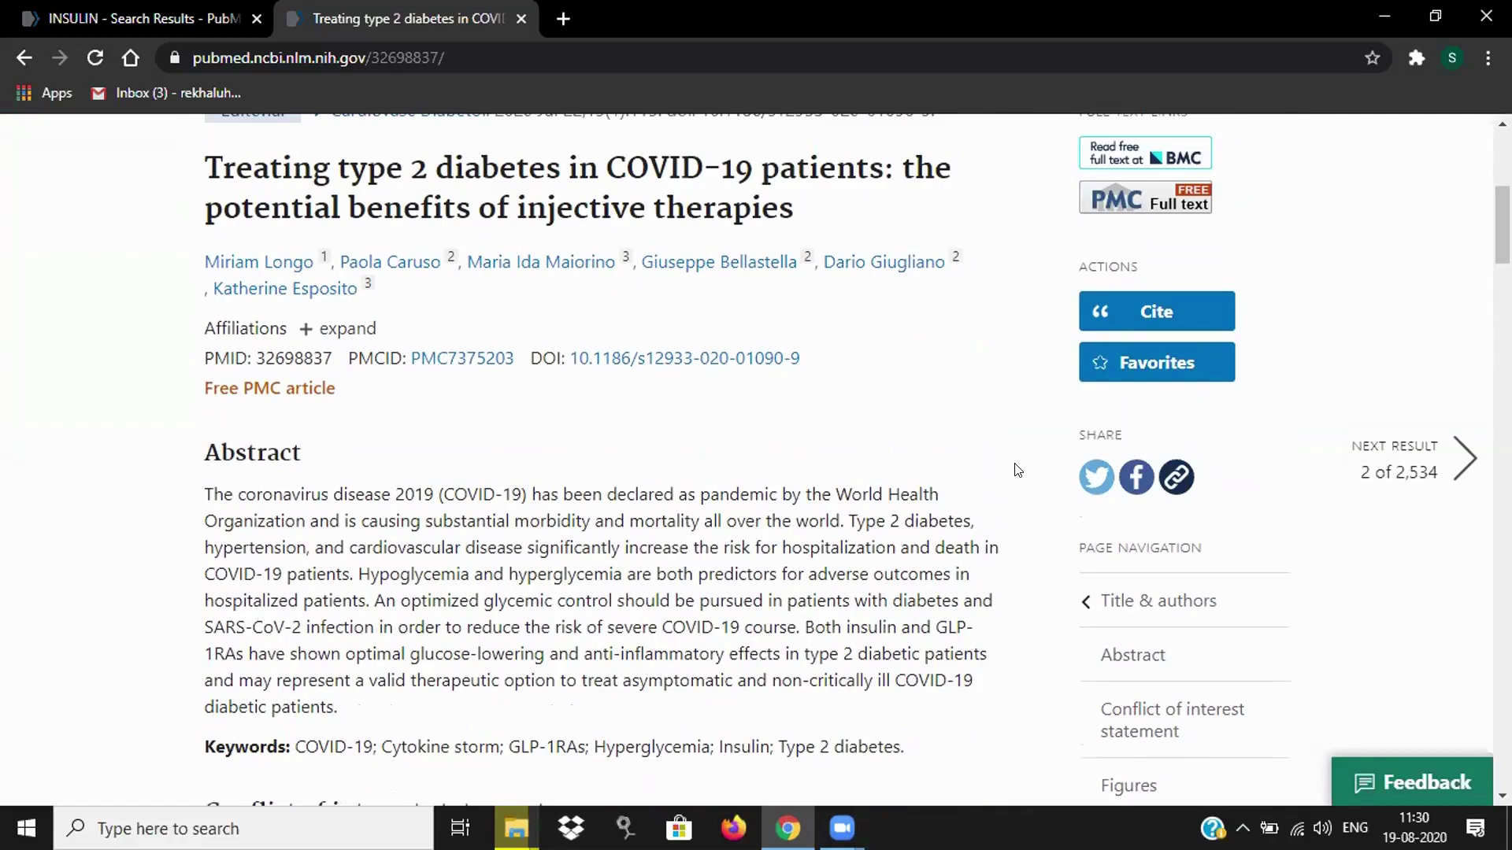
scroll(1017, 470, up, 1)
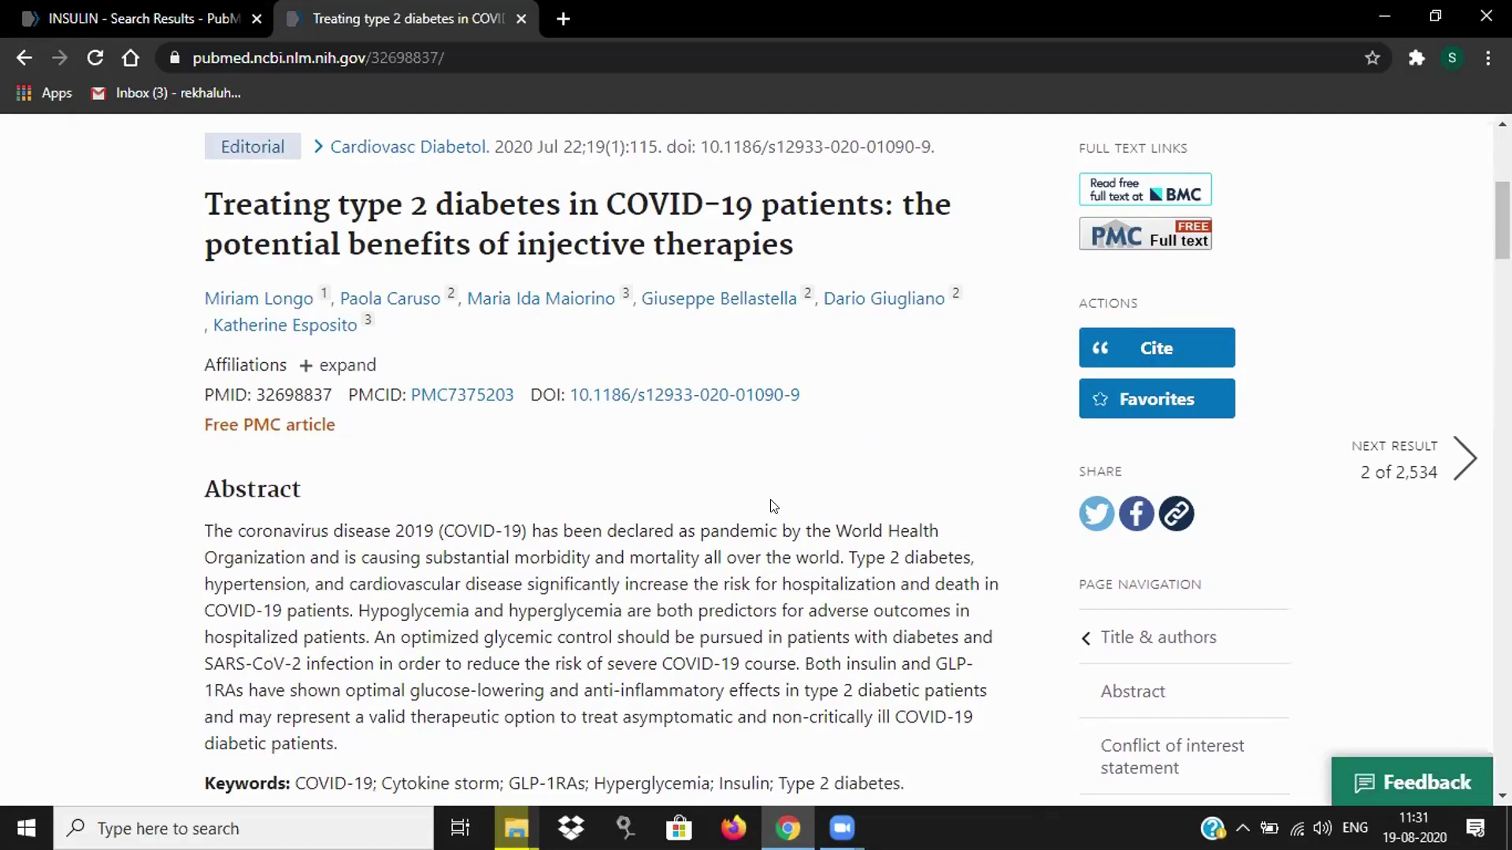
scroll(770, 502, up, 1)
scroll(768, 496, up, 3)
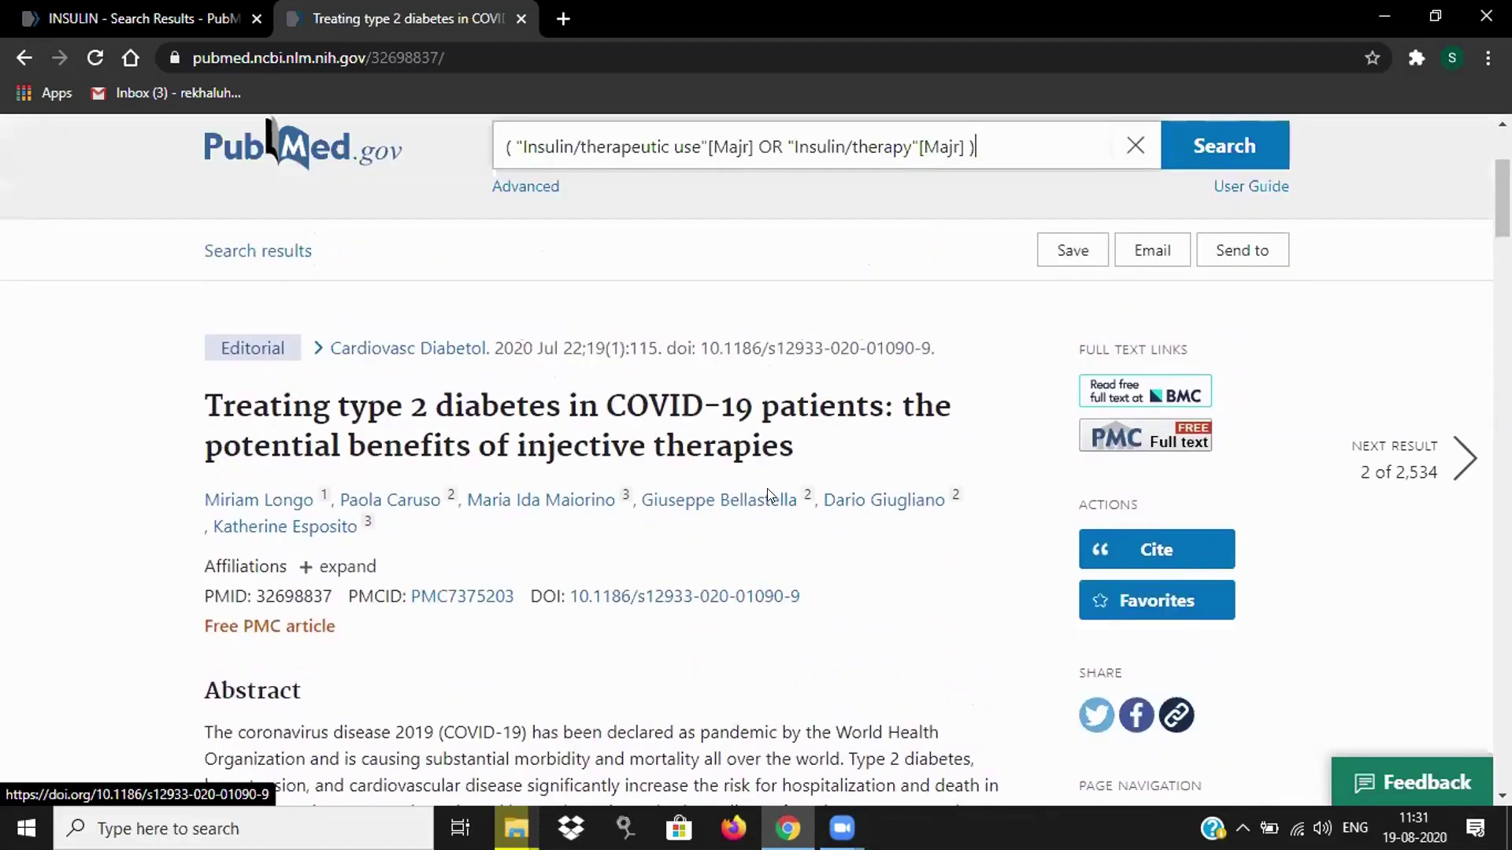
scroll(915, 495, up, 1)
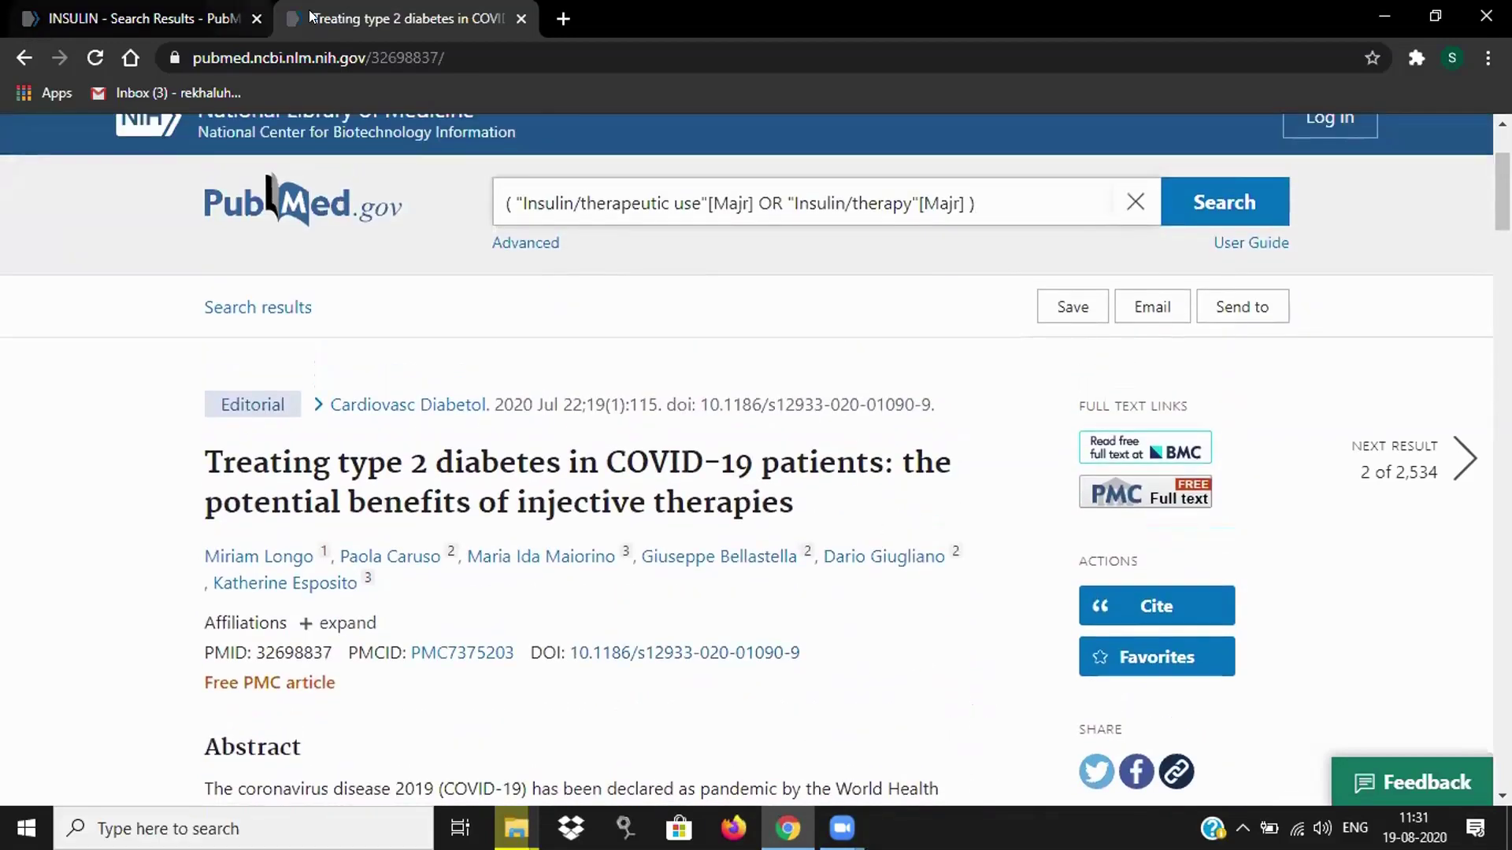